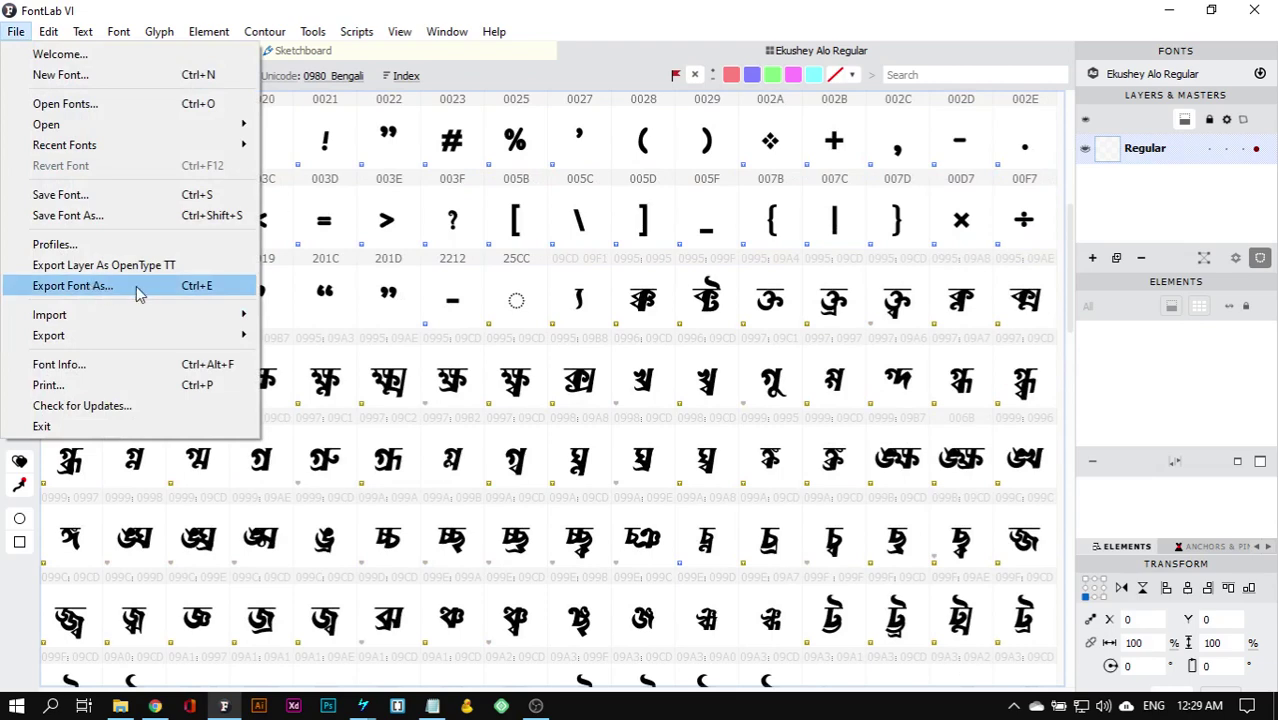
# Step: Export the current layer of the Ekushey Alo font as OpenType TT to the Desktop folder and dismiss the output log
pyautogui.click(139, 293)
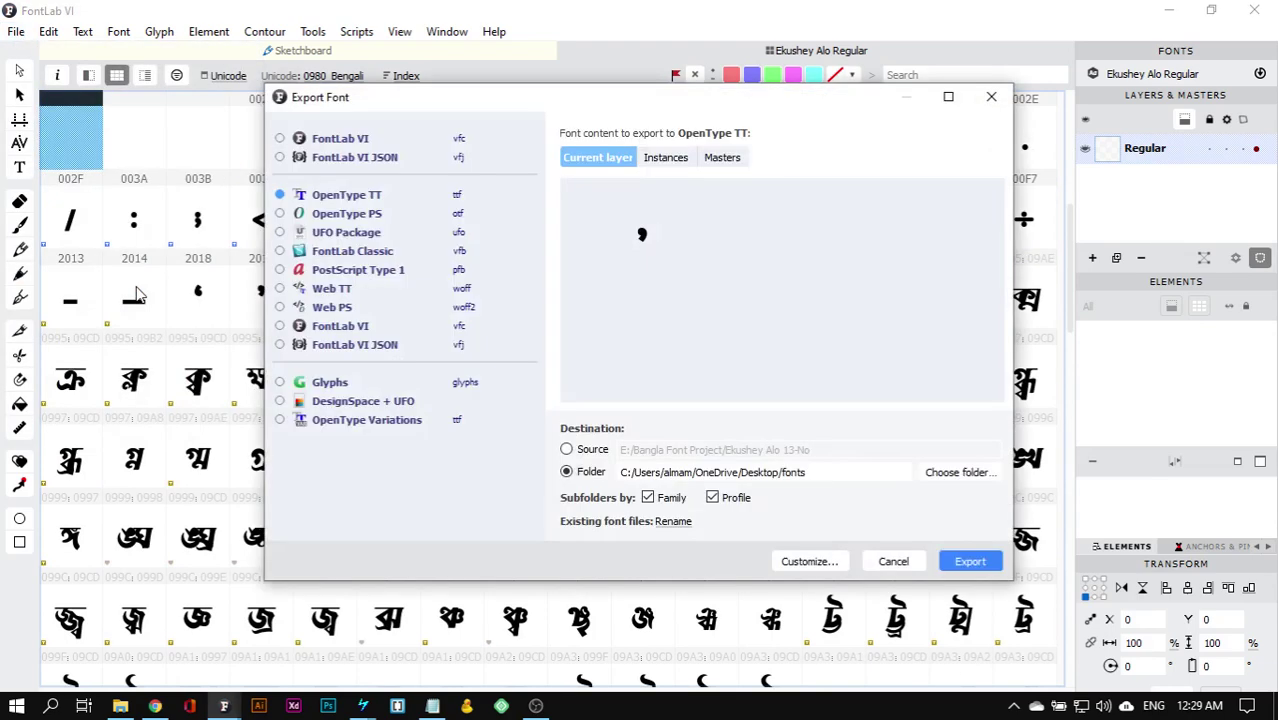
pyautogui.click(972, 562)
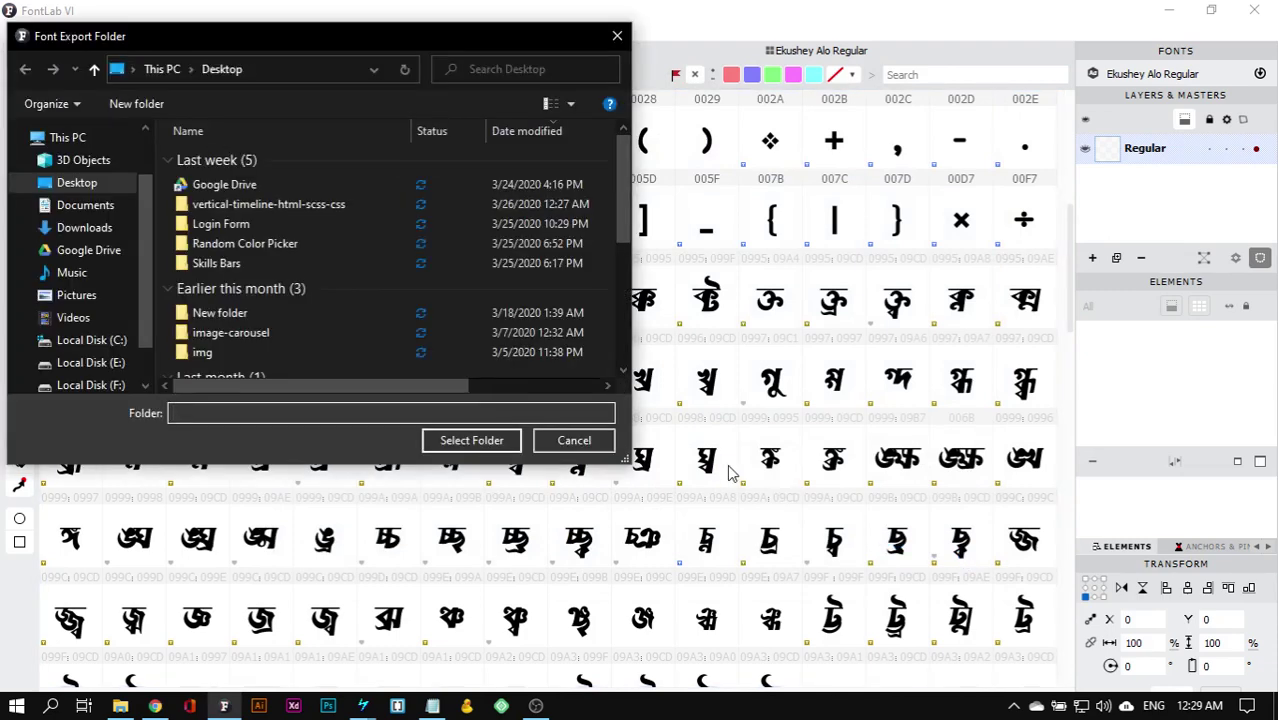
pyautogui.click(473, 447)
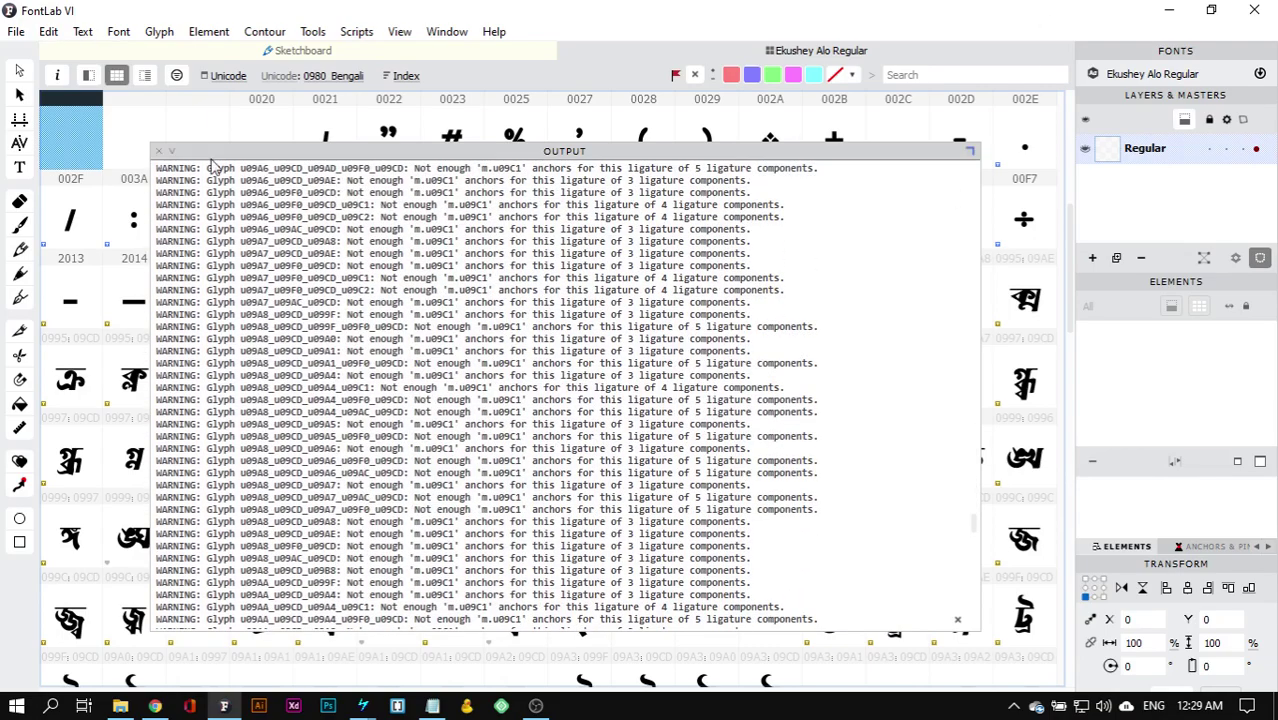
pyautogui.click(163, 155)
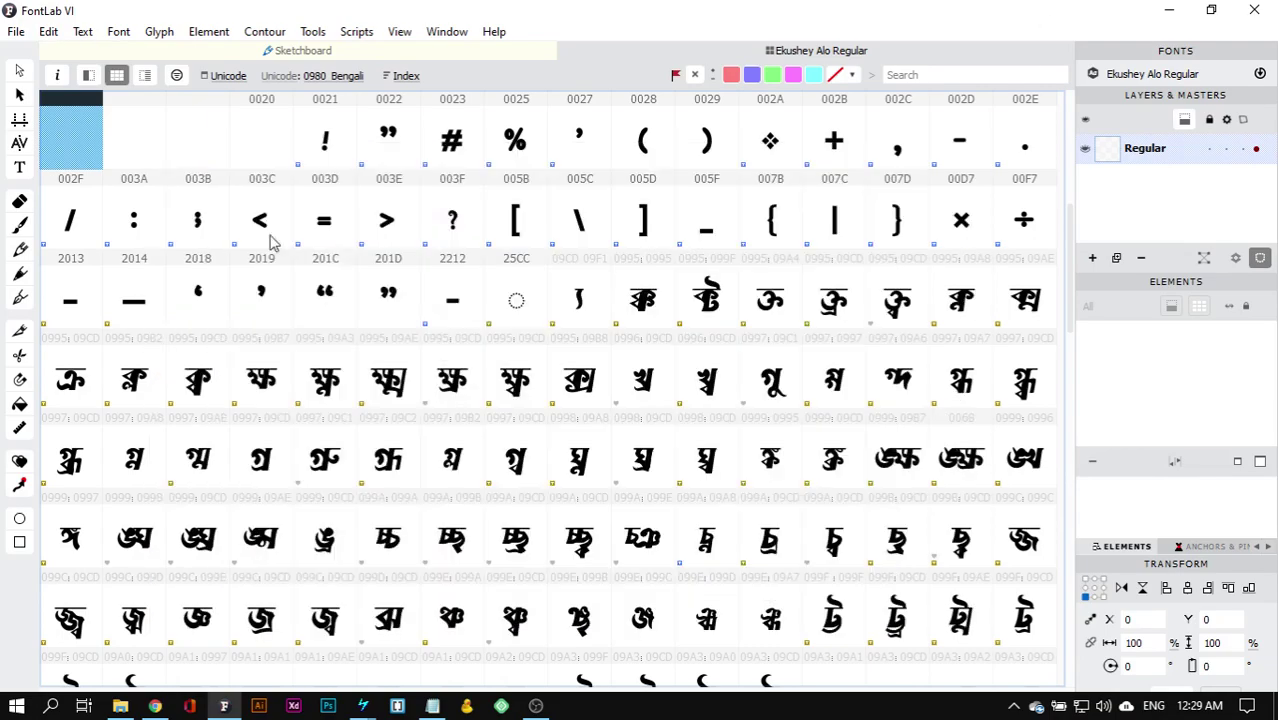
# Step: Leave FontLab and switch to the empty Microsoft VOLT window that has no font loaded
pyautogui.click(1168, 12)
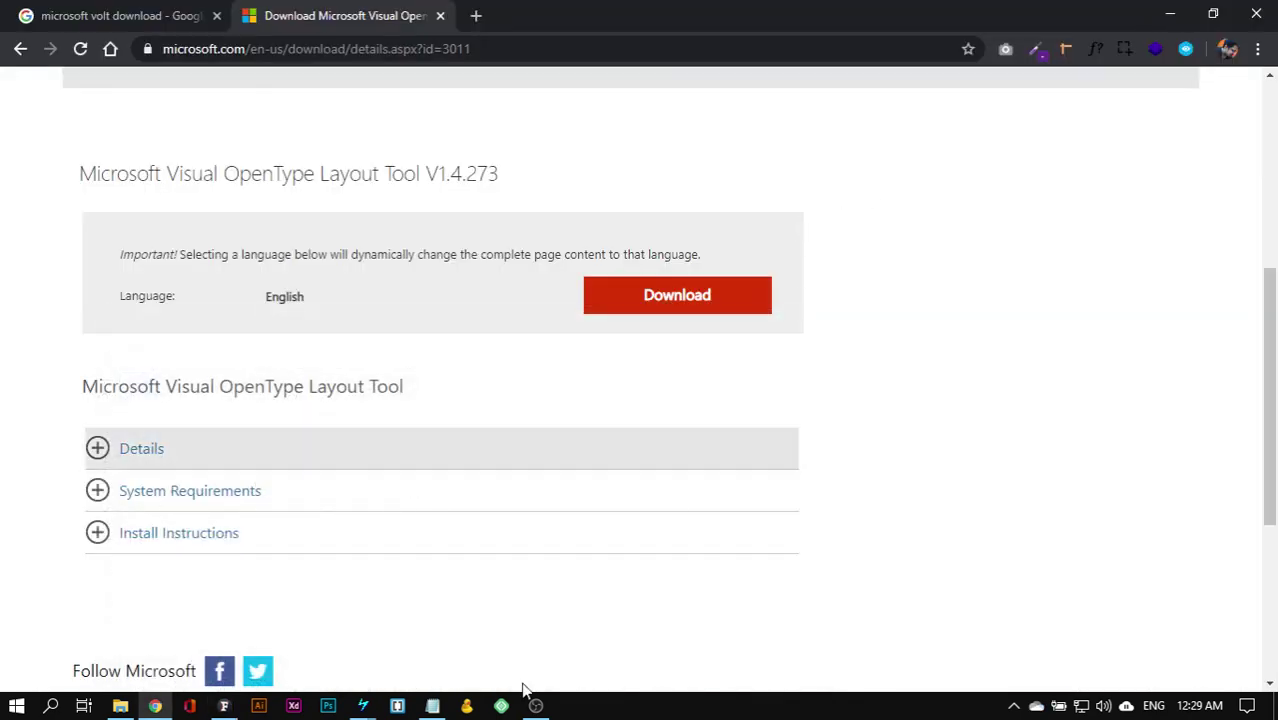
pyautogui.click(364, 705)
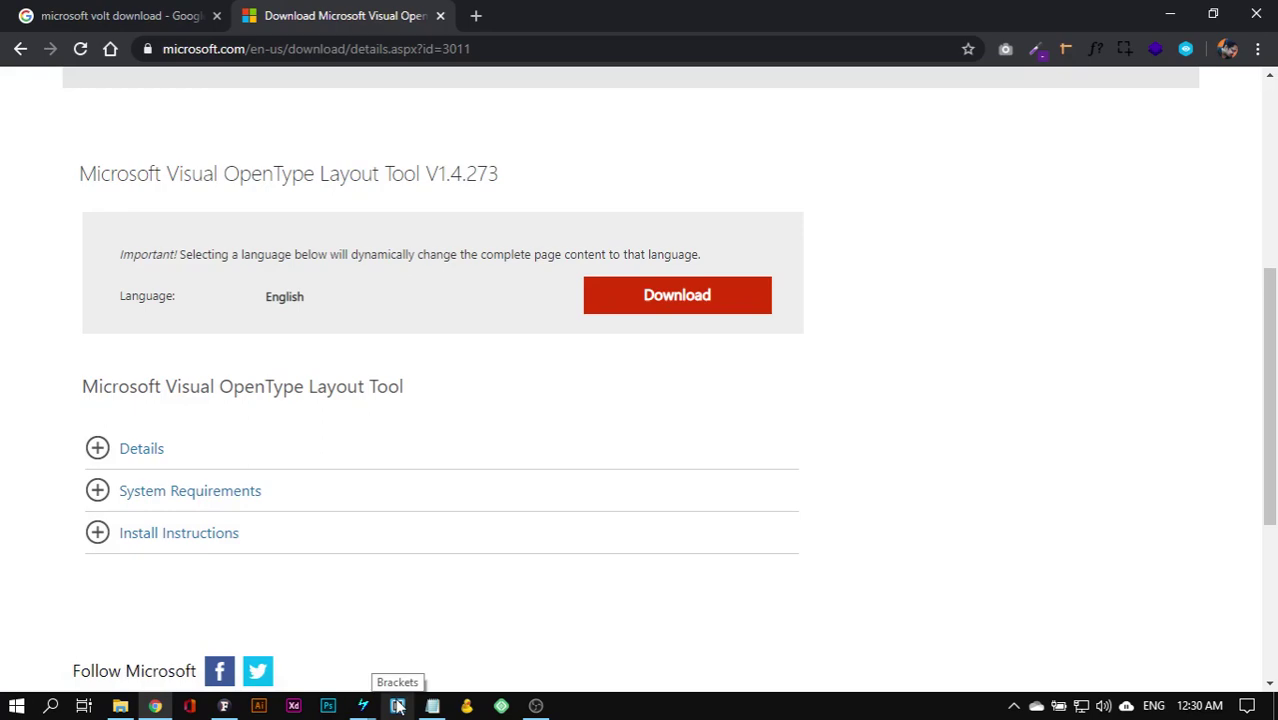
pyautogui.moveTo(362, 706)
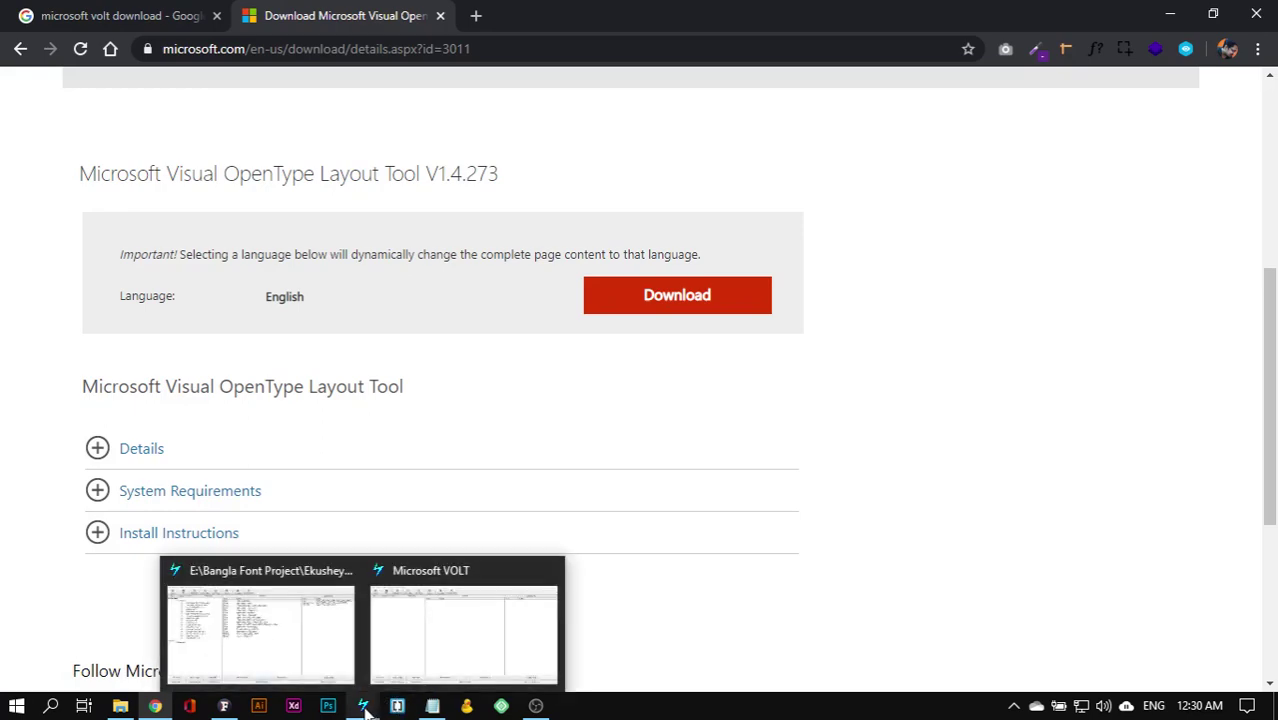
pyautogui.click(322, 668)
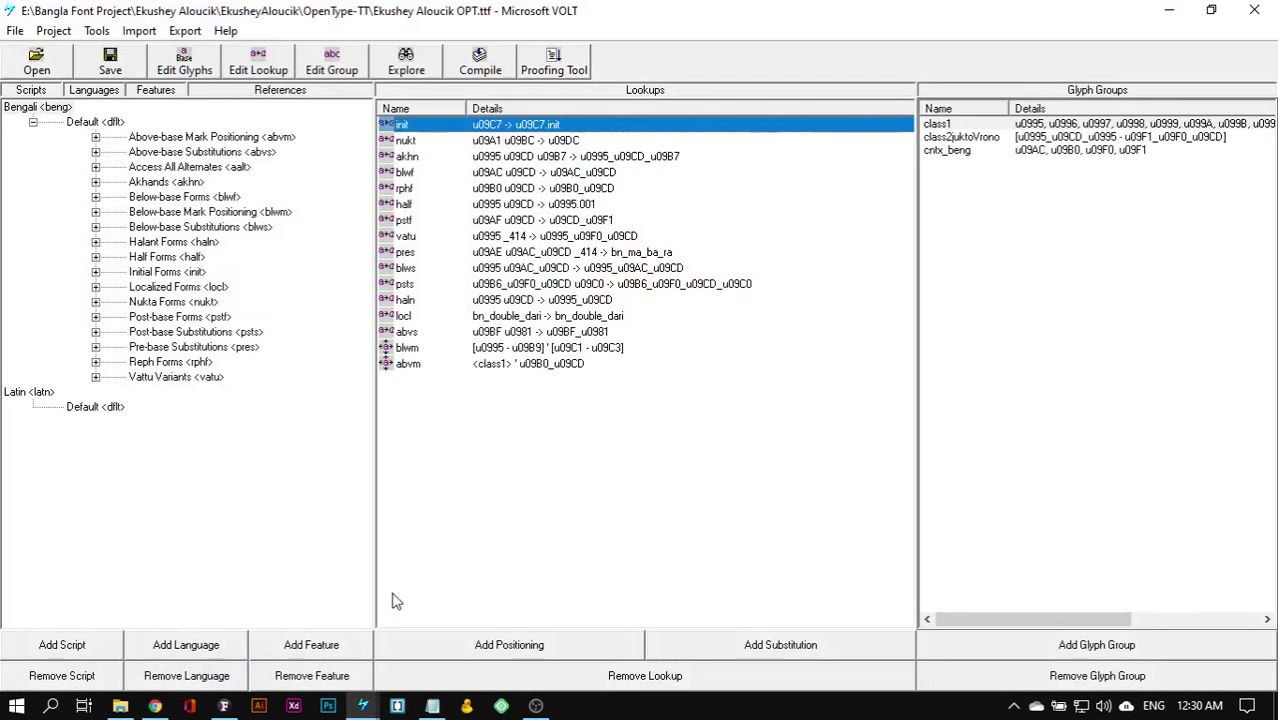
pyautogui.click(362, 706)
pyautogui.click(467, 630)
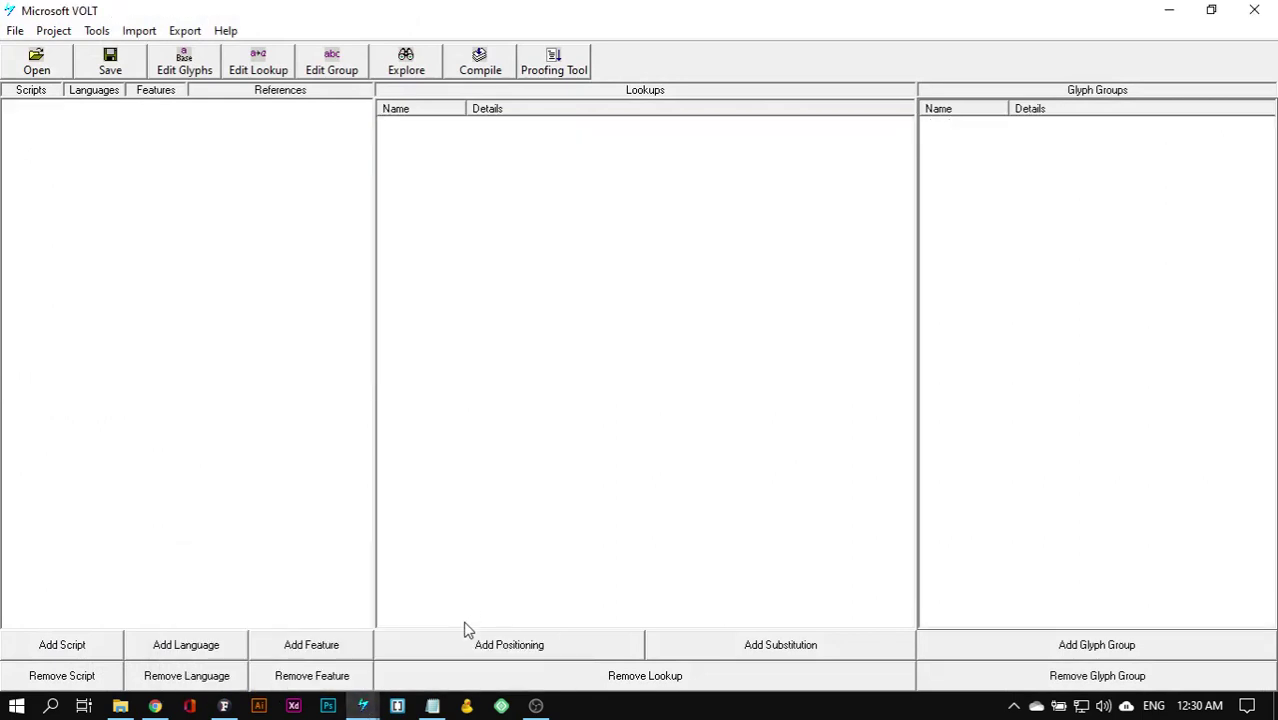
# Step: Open Ekushey Alo.ttf from the Desktop's EkusheyAlo\OpenType-TT folder, accepting that its existing OTL tables are overwritten
pyautogui.click(38, 66)
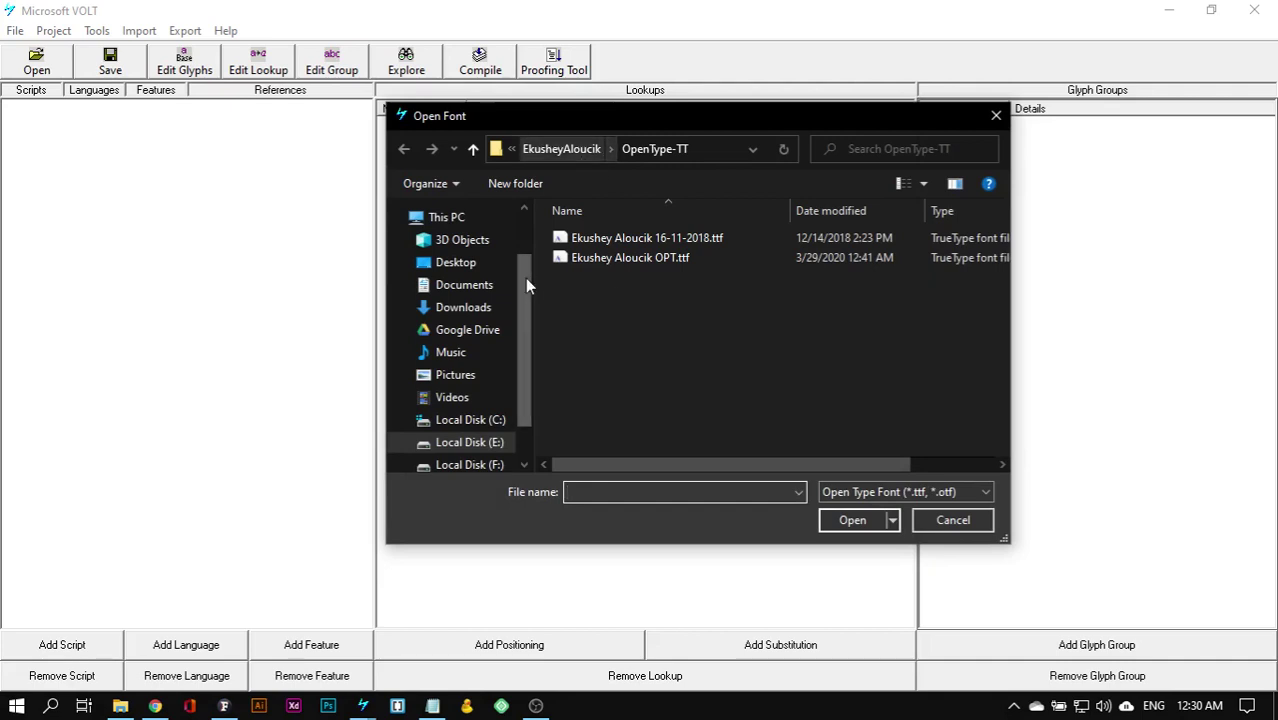
pyautogui.moveTo(527, 316); pyautogui.dragTo(520, 257)
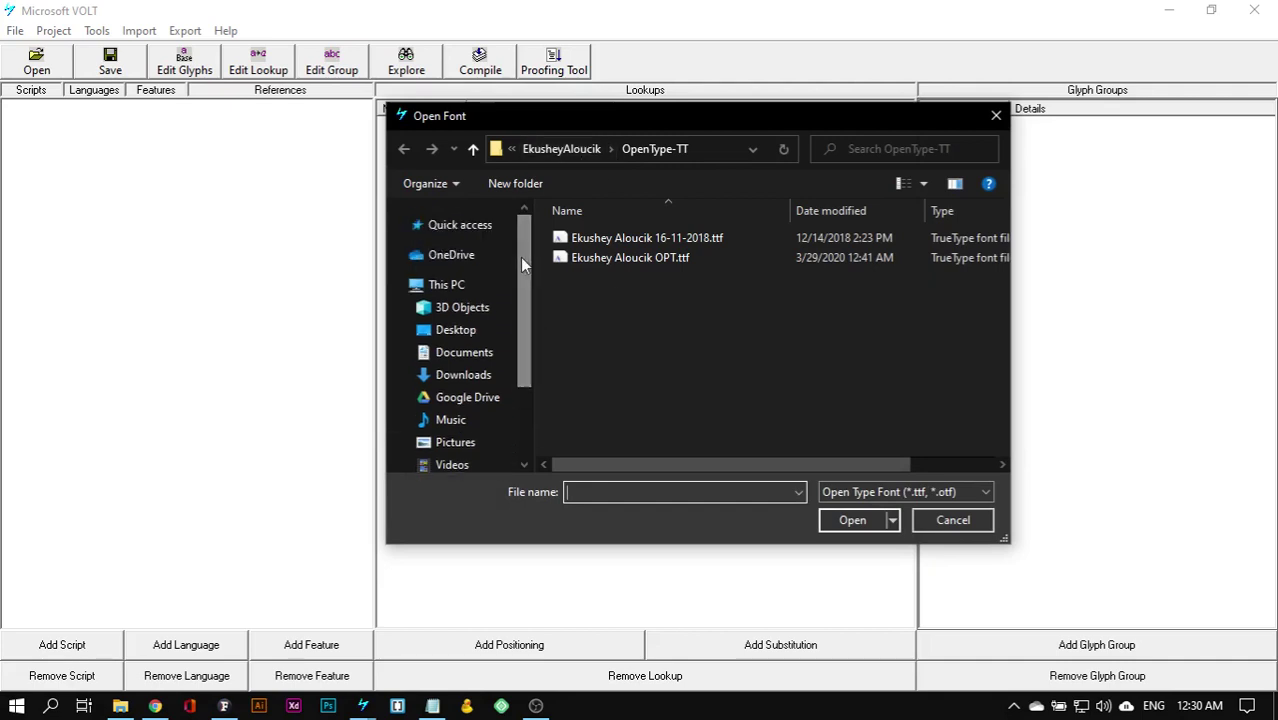
pyautogui.click(480, 332)
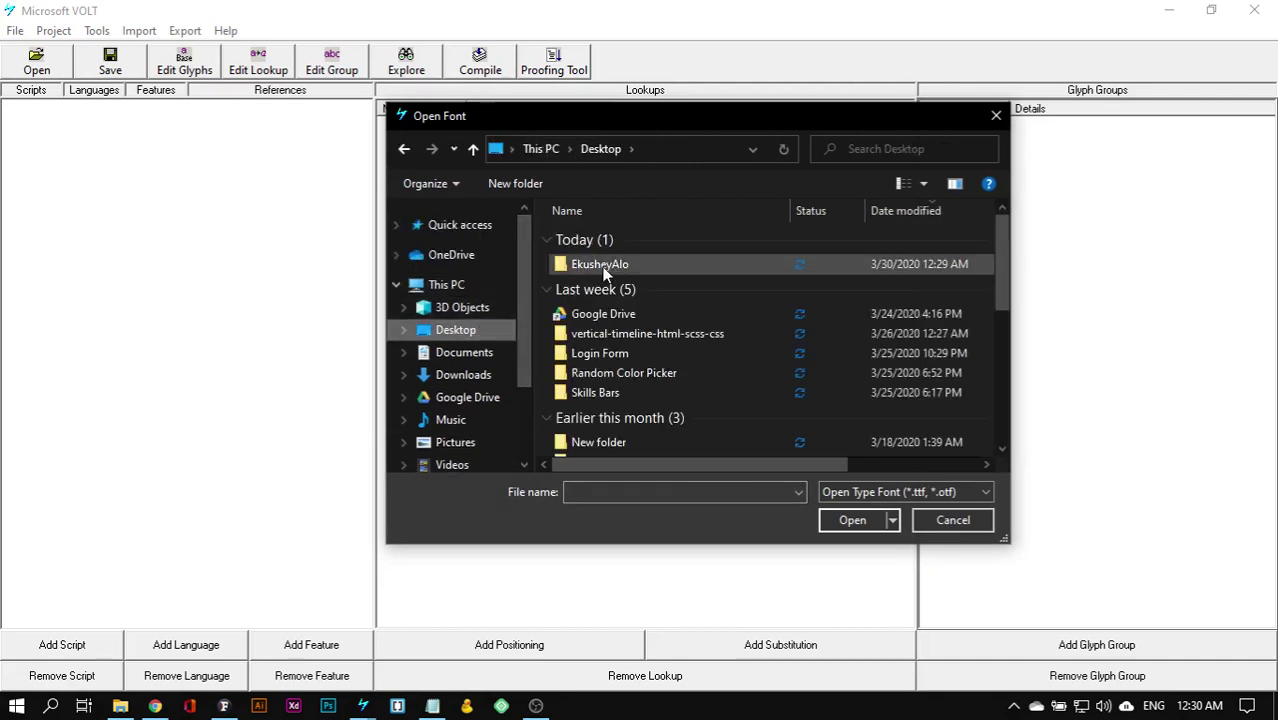
pyautogui.doubleClick(600, 264)
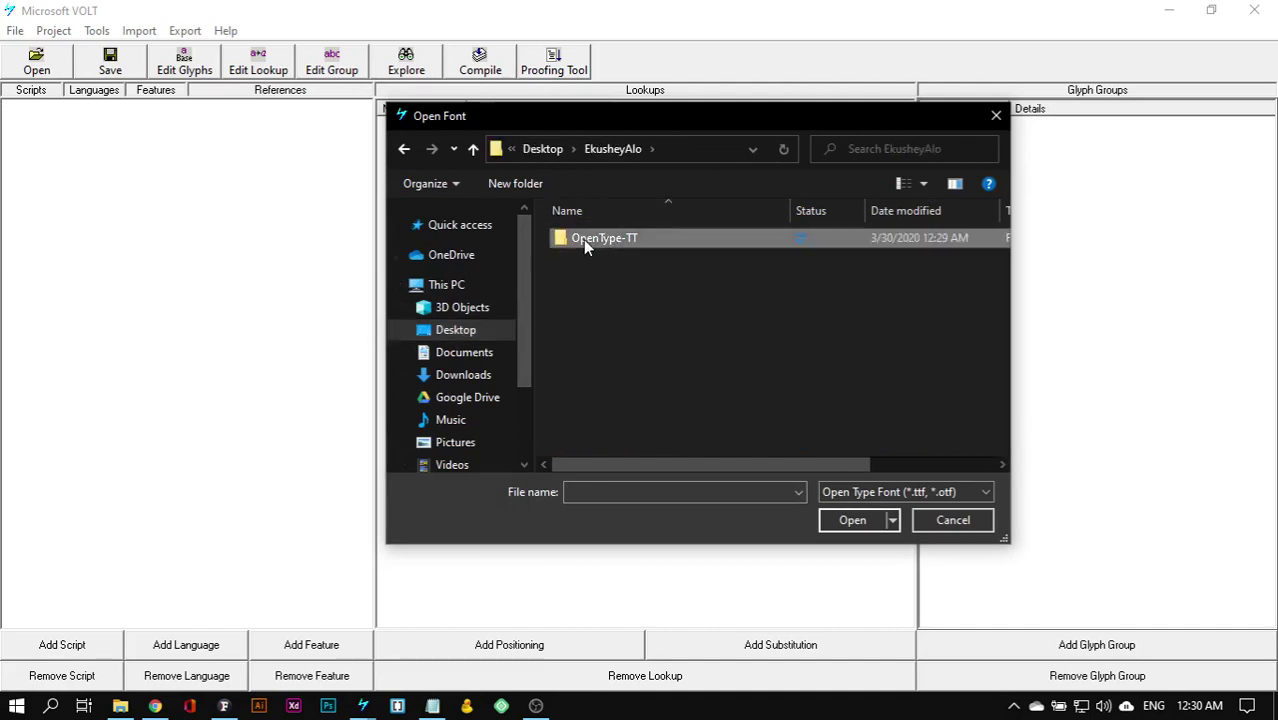
pyautogui.doubleClick(585, 242)
pyautogui.click(586, 241)
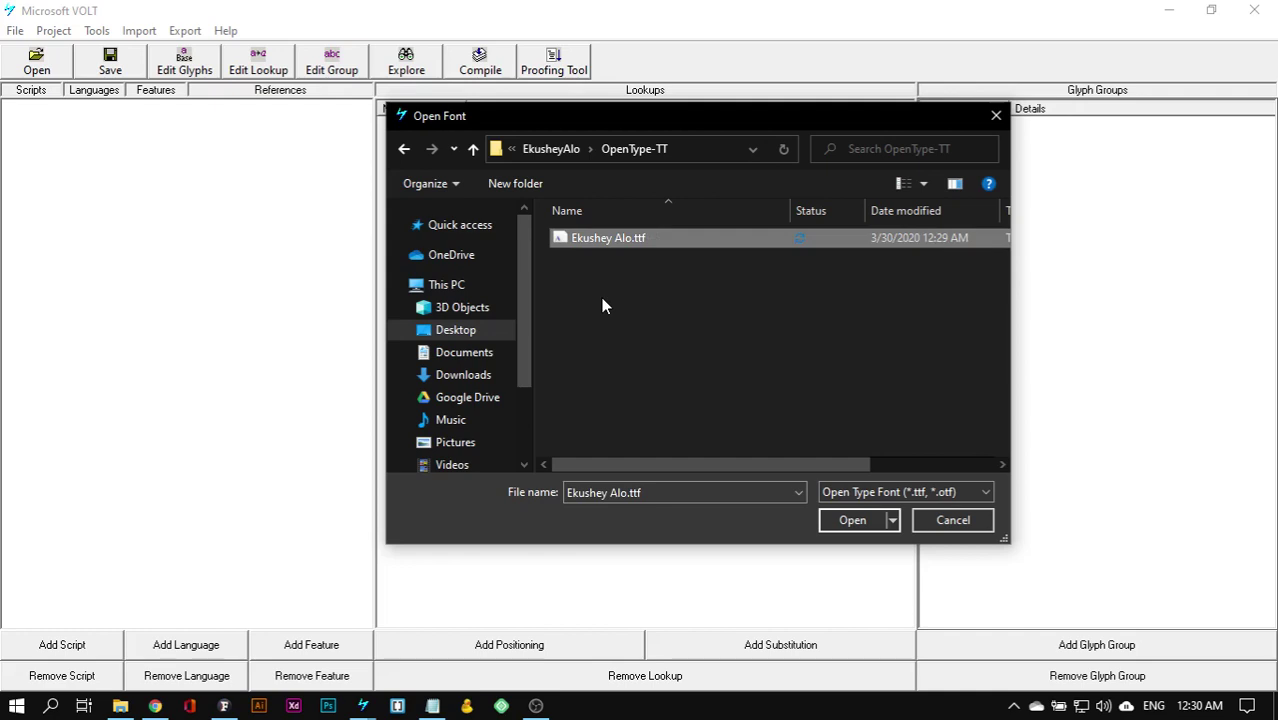
pyautogui.click(857, 519)
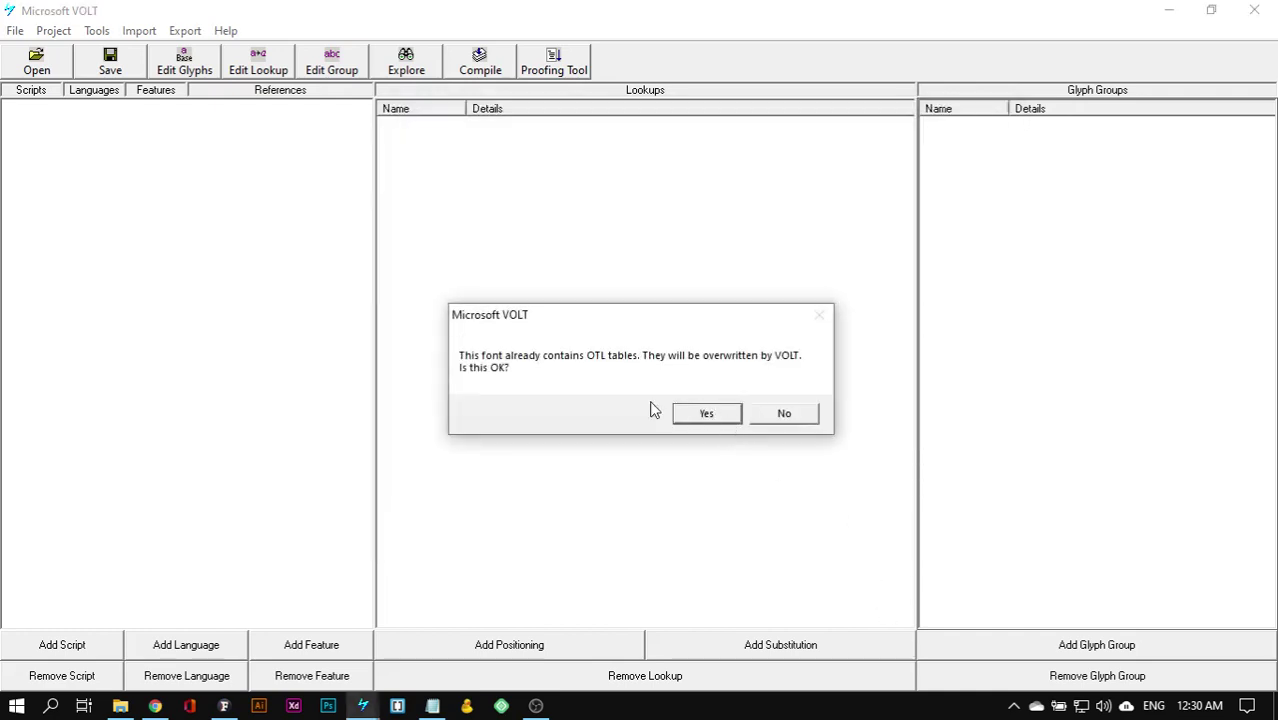
pyautogui.click(705, 416)
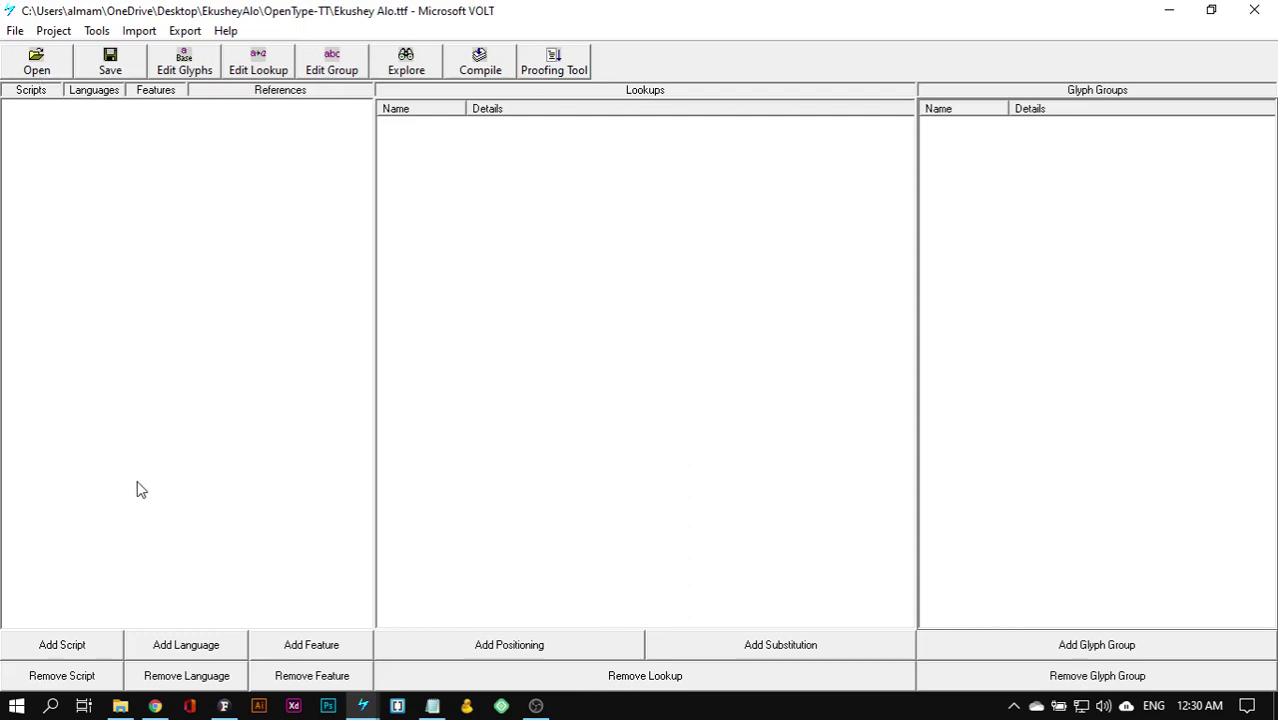
# Step: Add a Bengali script to the font with the tag <beng>
pyautogui.click(74, 651)
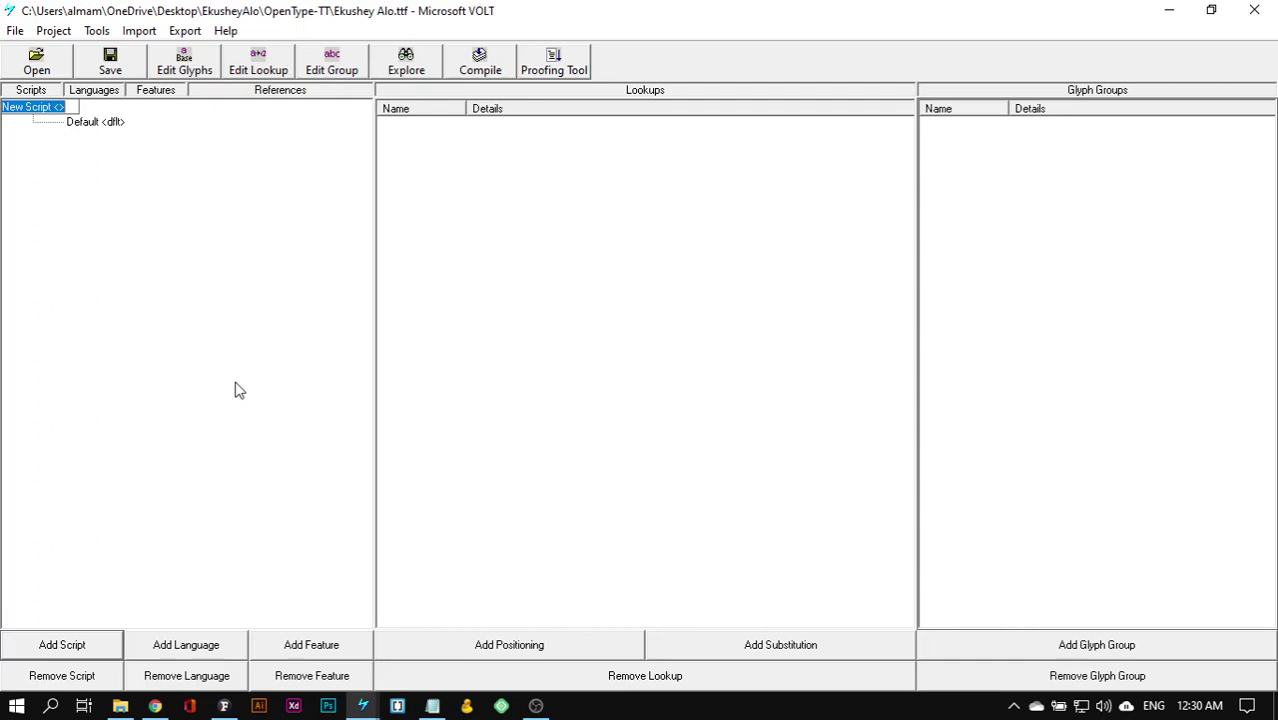
pyautogui.press('BackSpace')
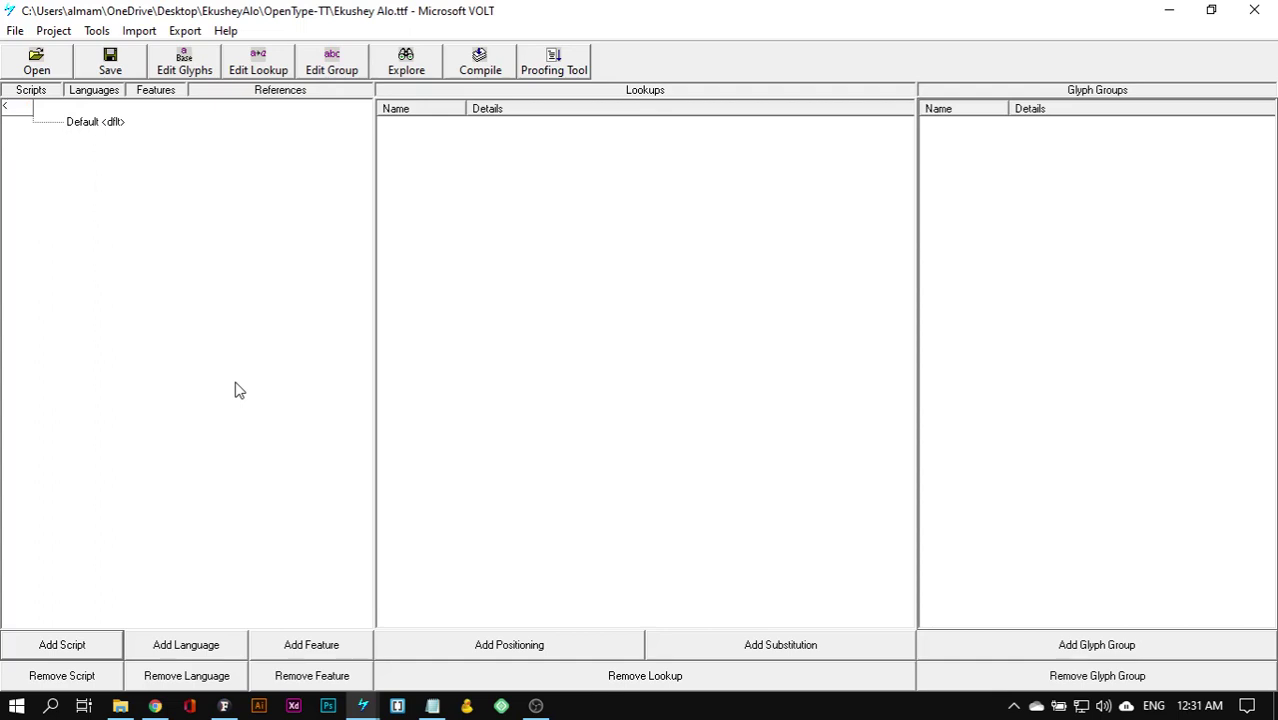
pyautogui.write('beng>')
pyautogui.press('Return')
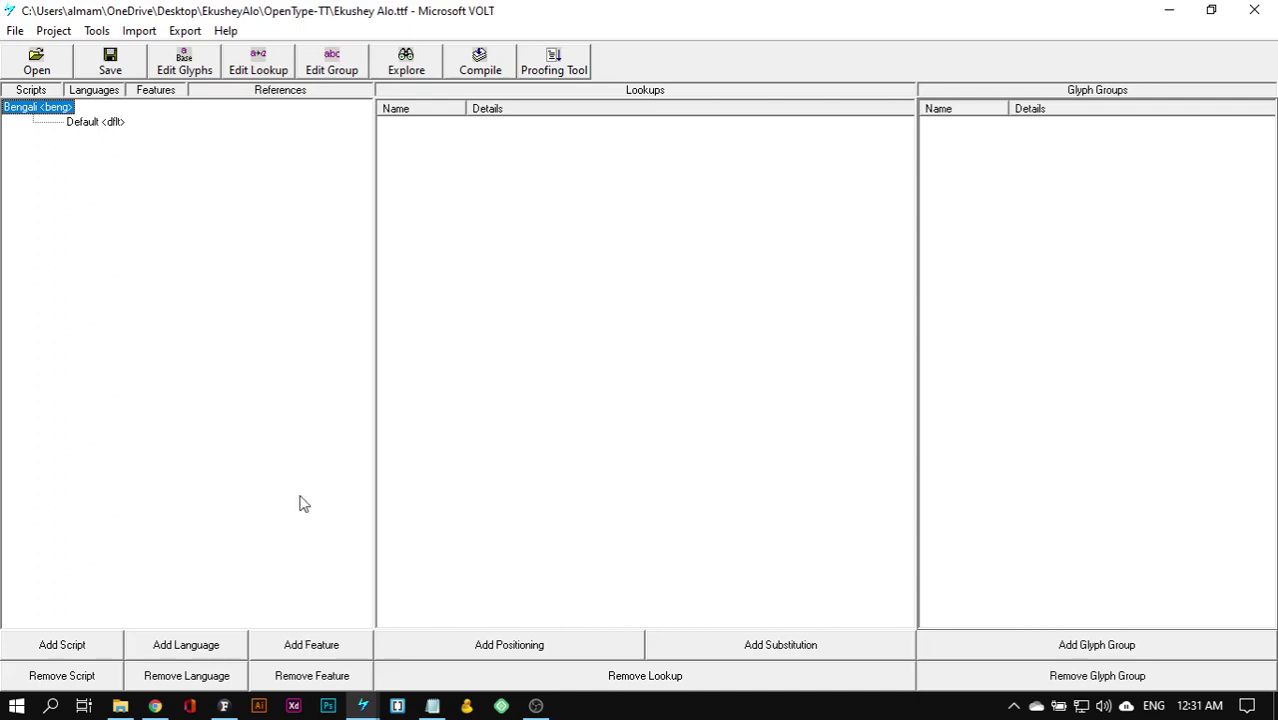
# Step: Add the Above-base Mark Positioning feature, tagged <abvm>, under the Bengali script's Default language
pyautogui.click(318, 652)
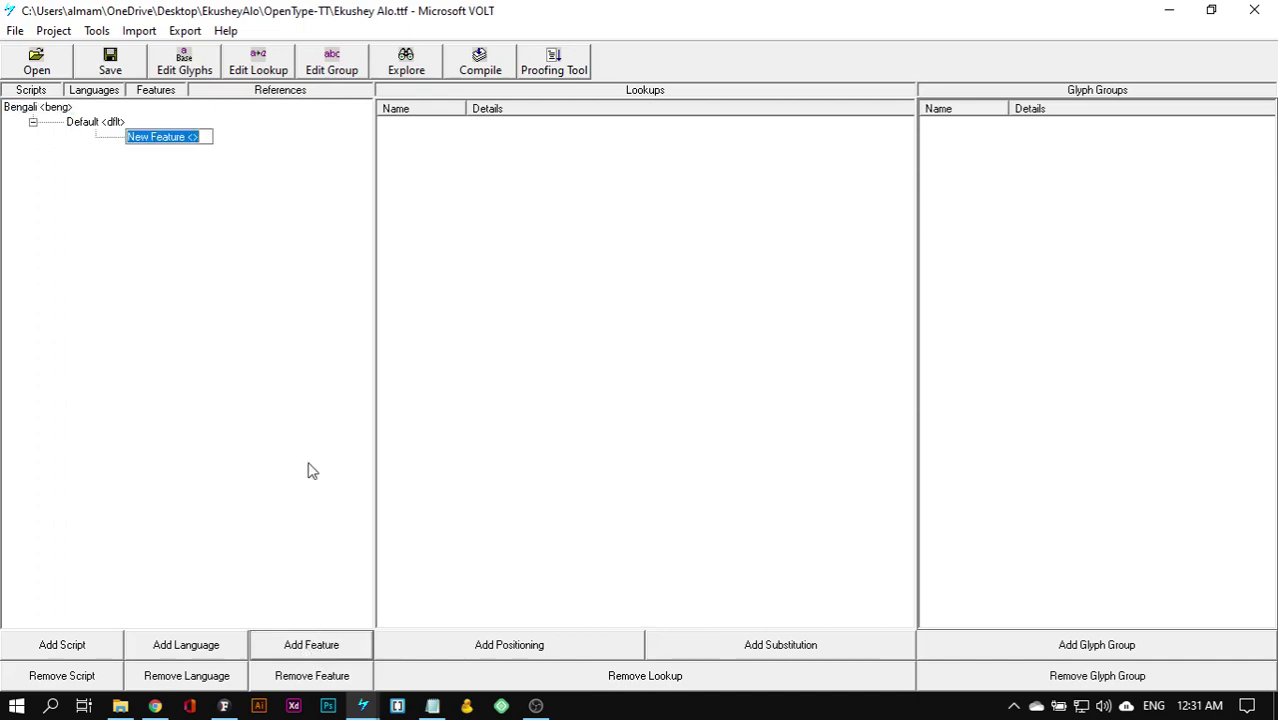
pyautogui.write('<>')
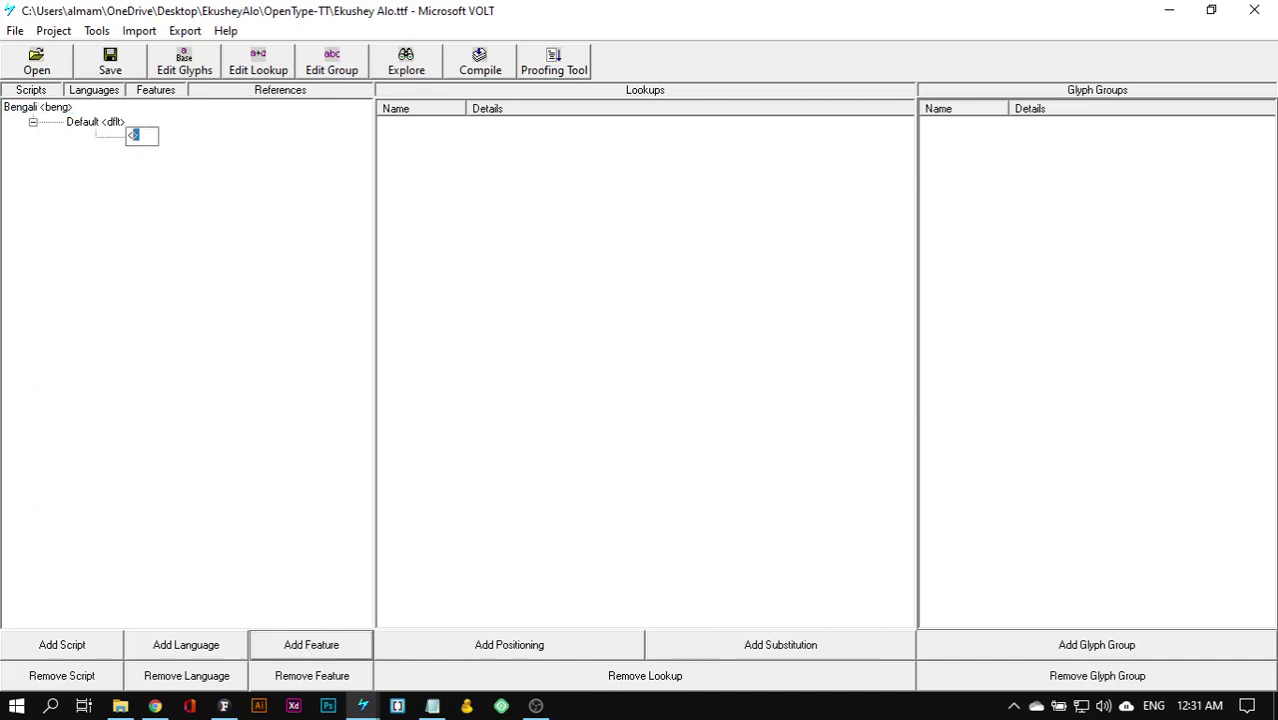
pyautogui.press('Left')
pyautogui.write('abv')
pyautogui.press('BackSpace')
pyautogui.write('vm')
pyautogui.press('Return')
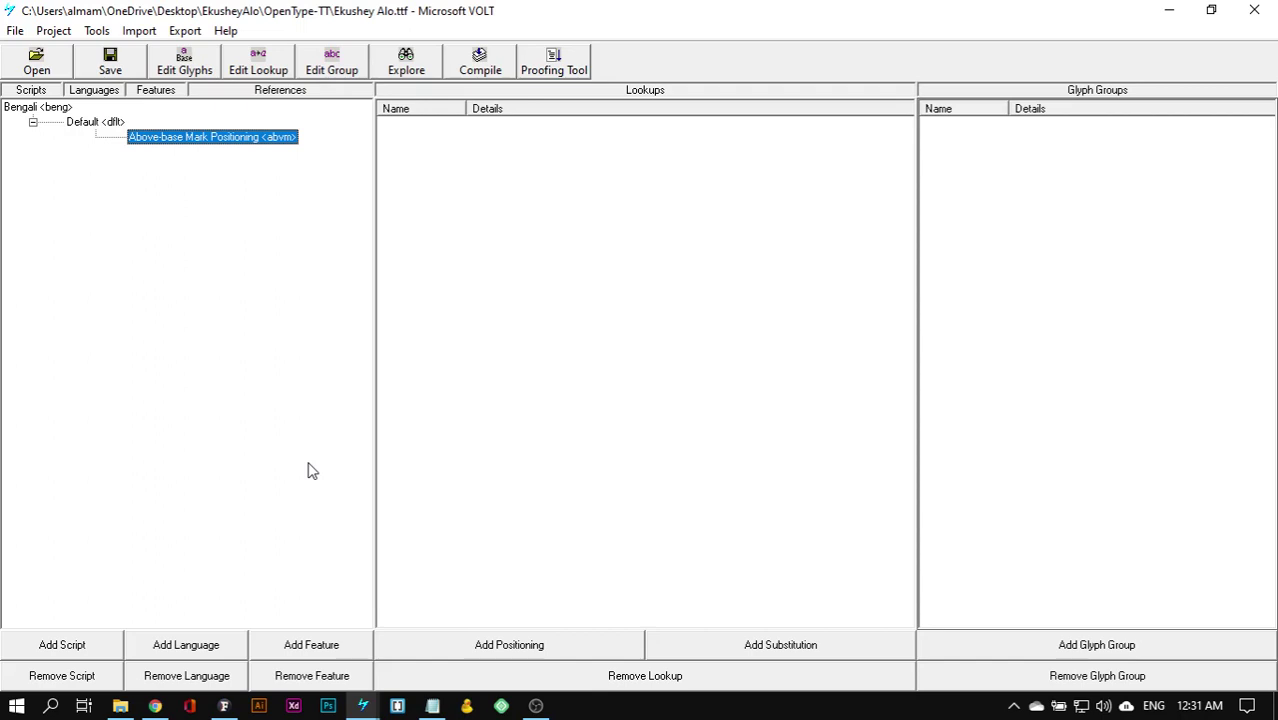
# Step: Add the Akhands feature, tagged <akhn>, under the Bengali script's Default language
pyautogui.click(302, 648)
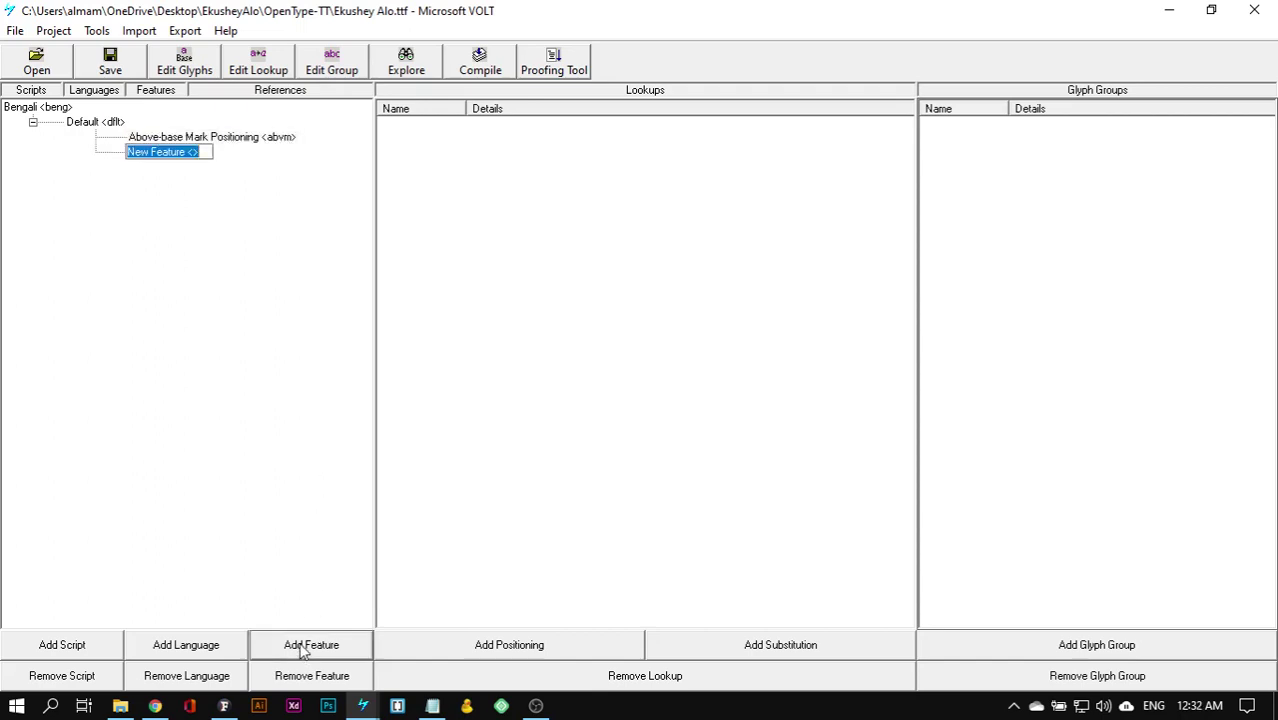
pyautogui.write('<>')
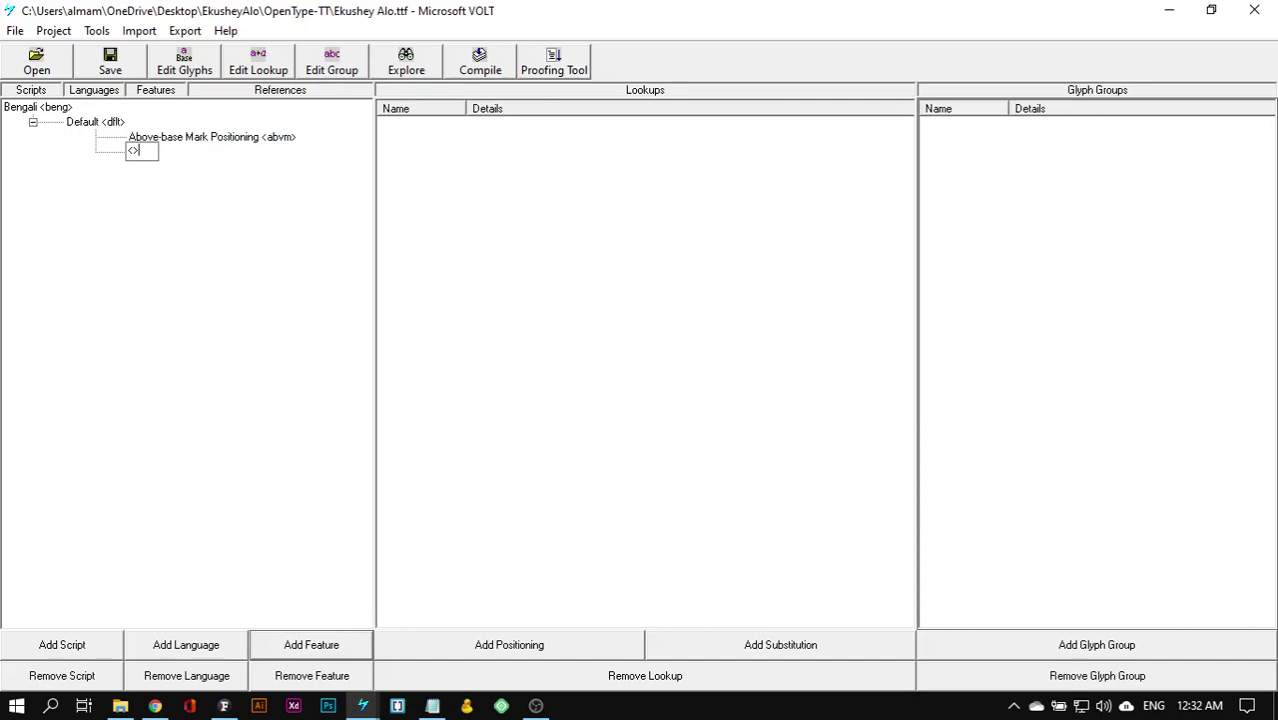
pyautogui.hotkey('shift', 'Left')
pyautogui.write('aa')
pyautogui.press('BackSpace')
pyautogui.press('BackSpace')
pyautogui.write('akhn>')
pyautogui.press('Return')
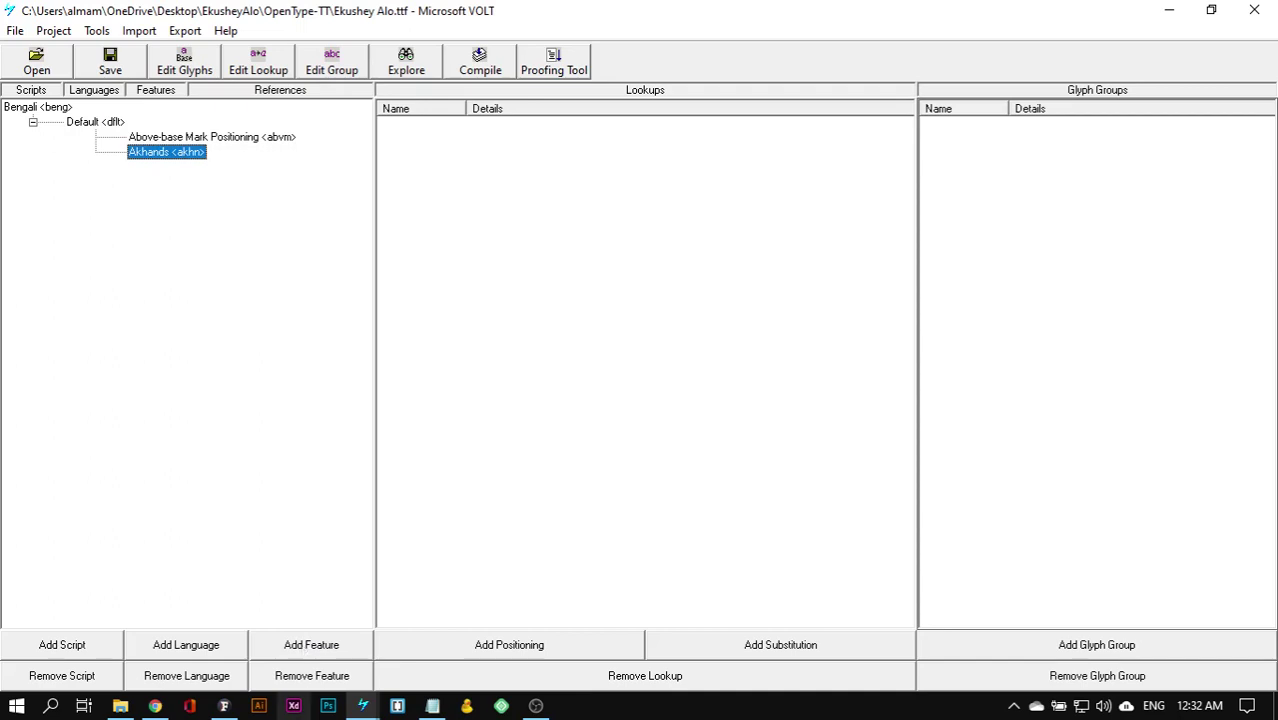
# Step: Add a test feature with the made-up tag <bbdjdu> under the Default language and remove it again
pyautogui.click(287, 652)
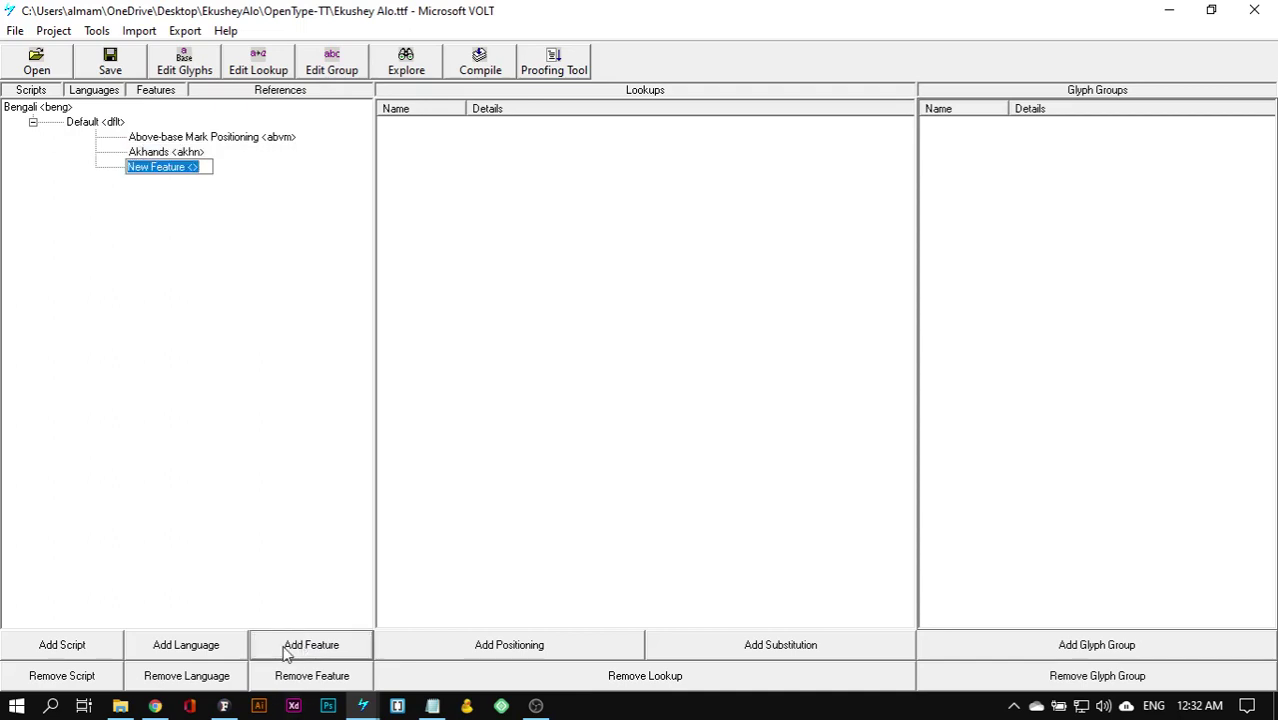
pyautogui.write('<bbdjdu>')
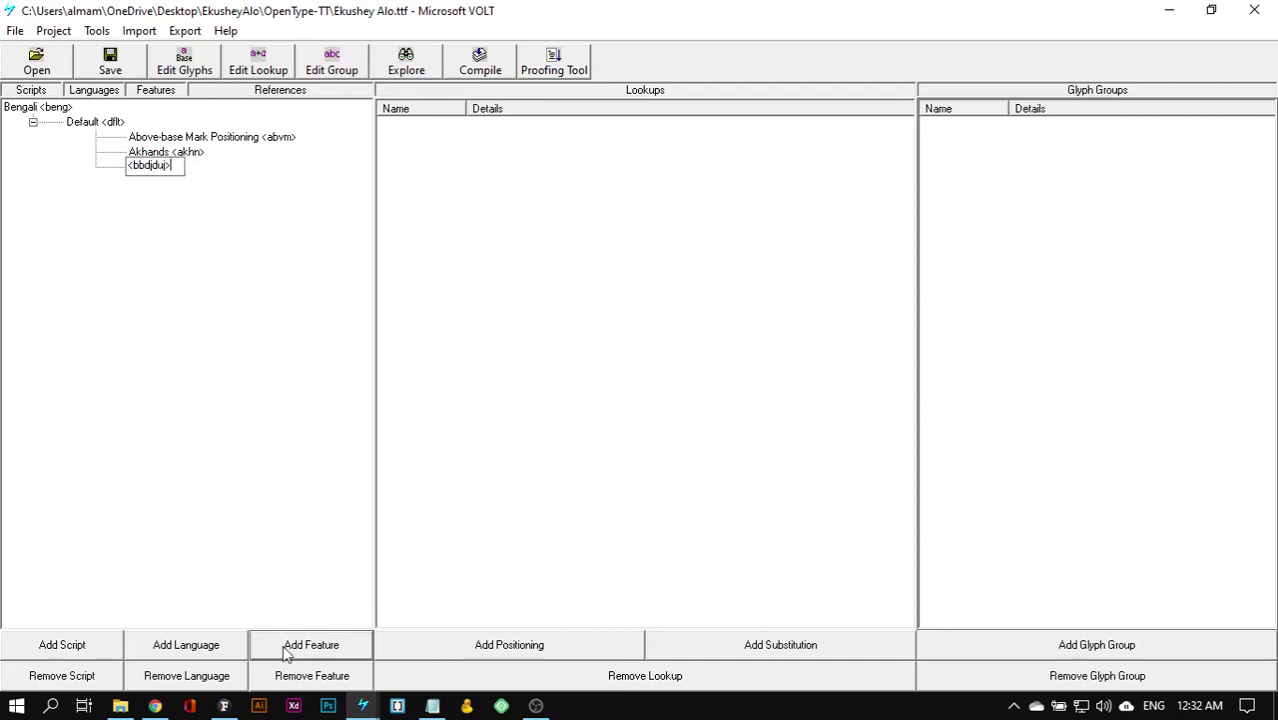
pyautogui.press('Return')
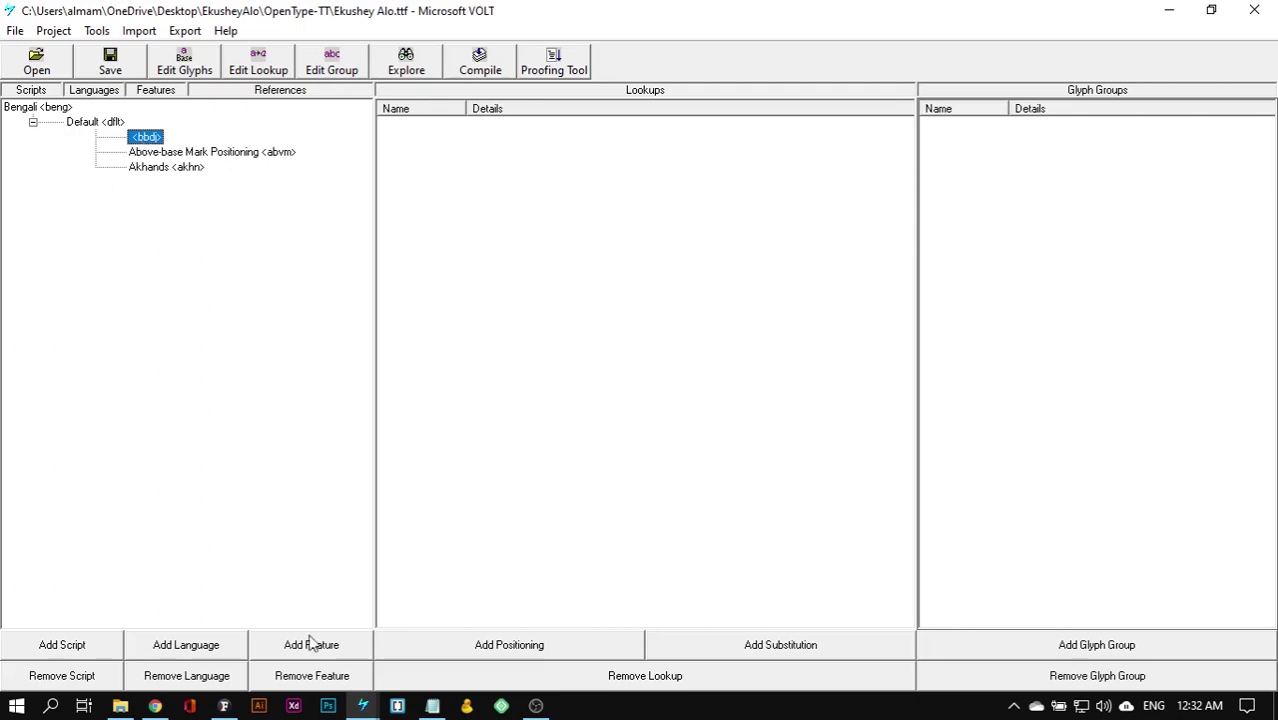
pyautogui.click(307, 678)
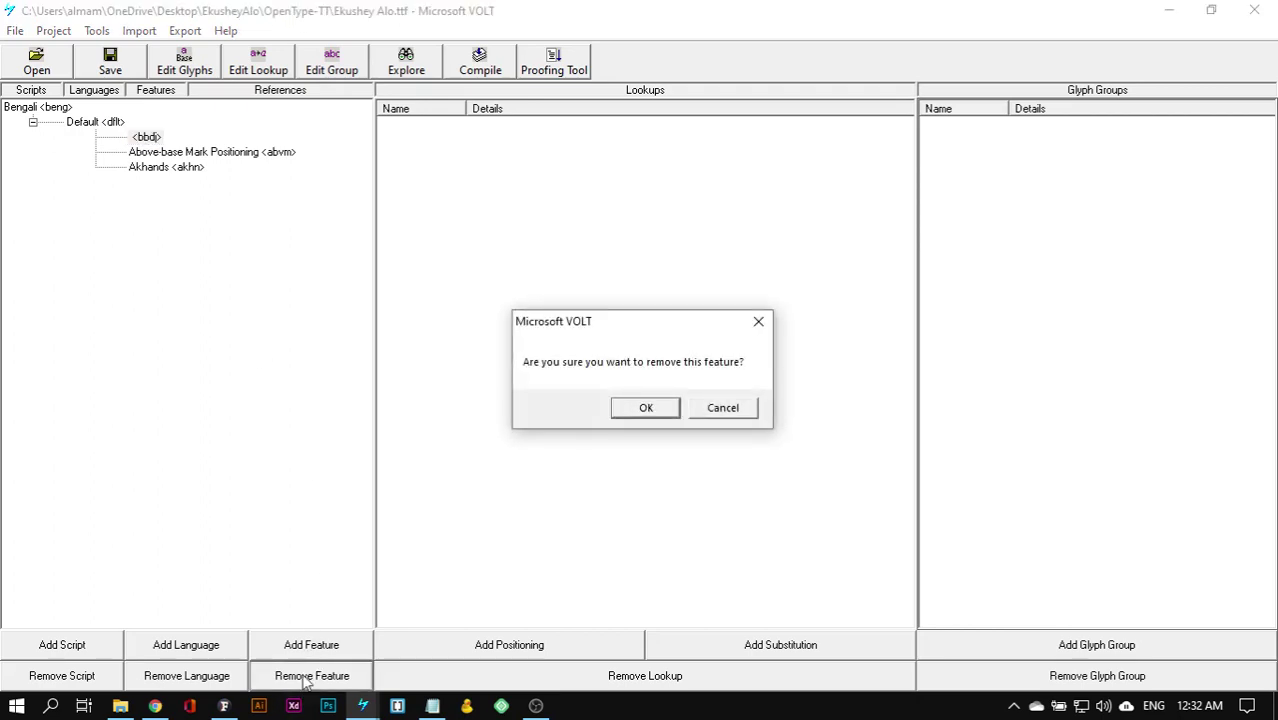
pyautogui.click(628, 406)
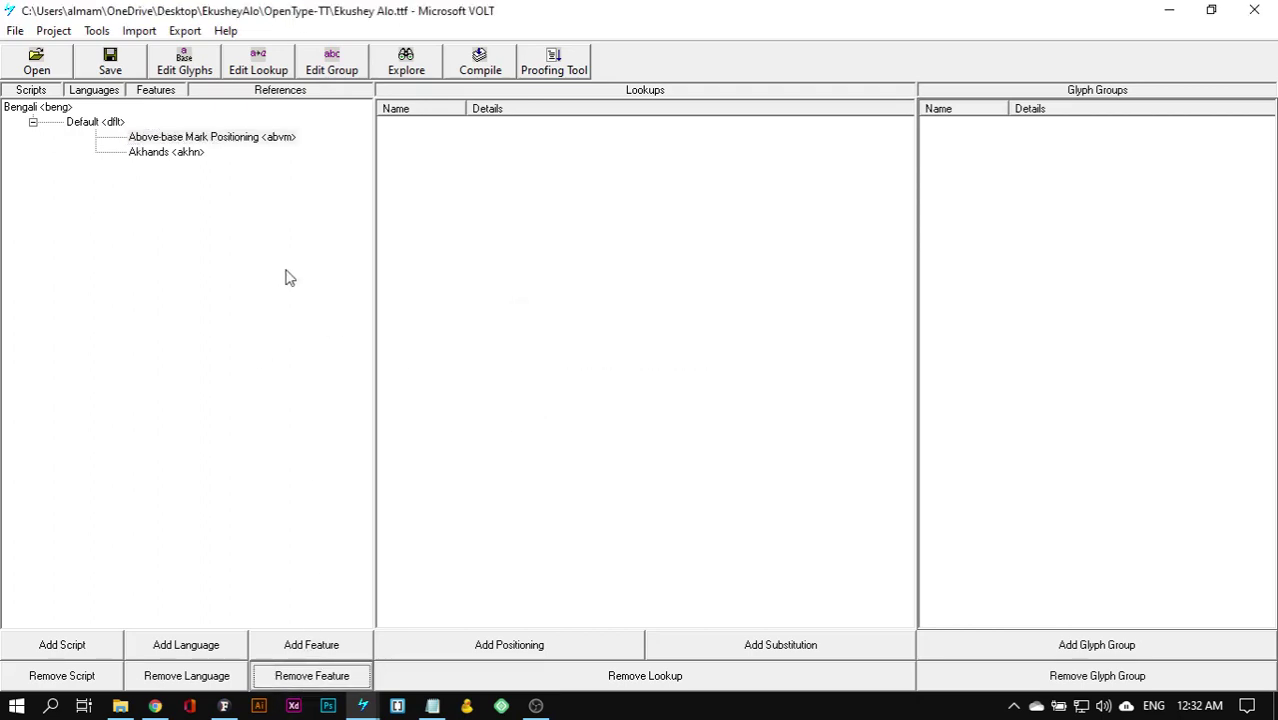
# Step: Add the Below-base Forms feature, tagged <blwf>, under the Bengali script's Default language
pyautogui.click(311, 646)
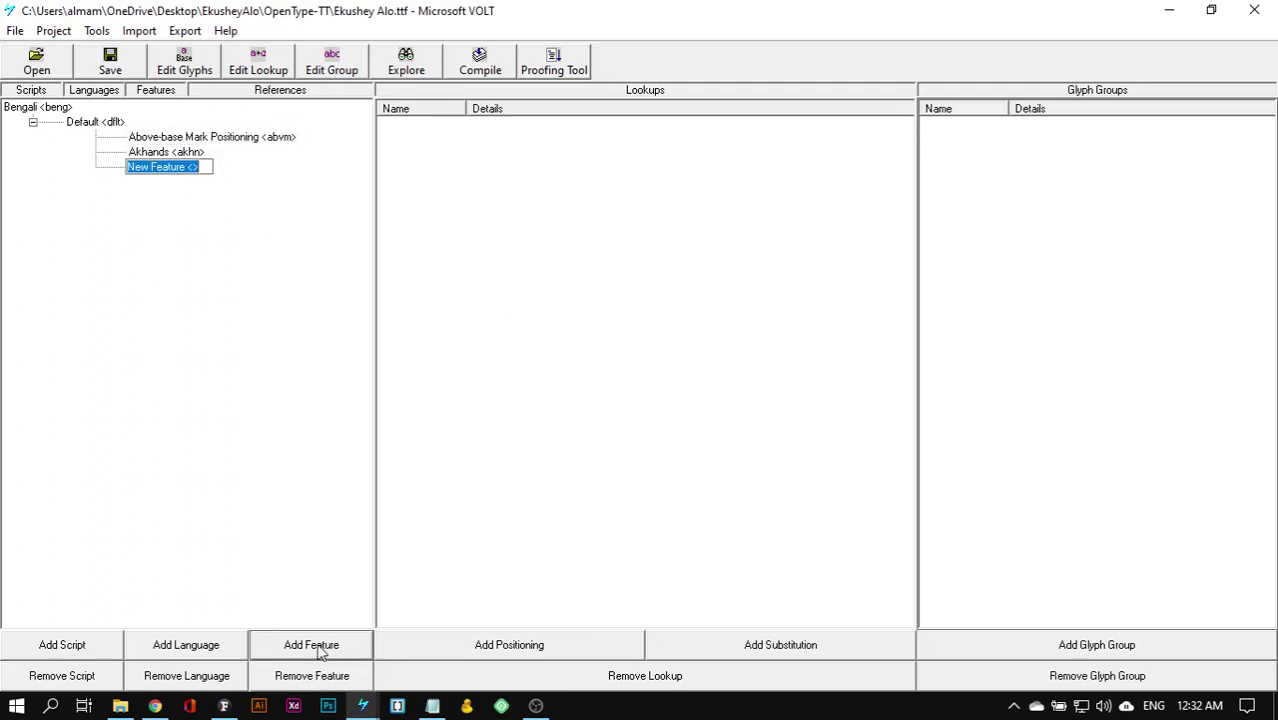
pyautogui.write('<')
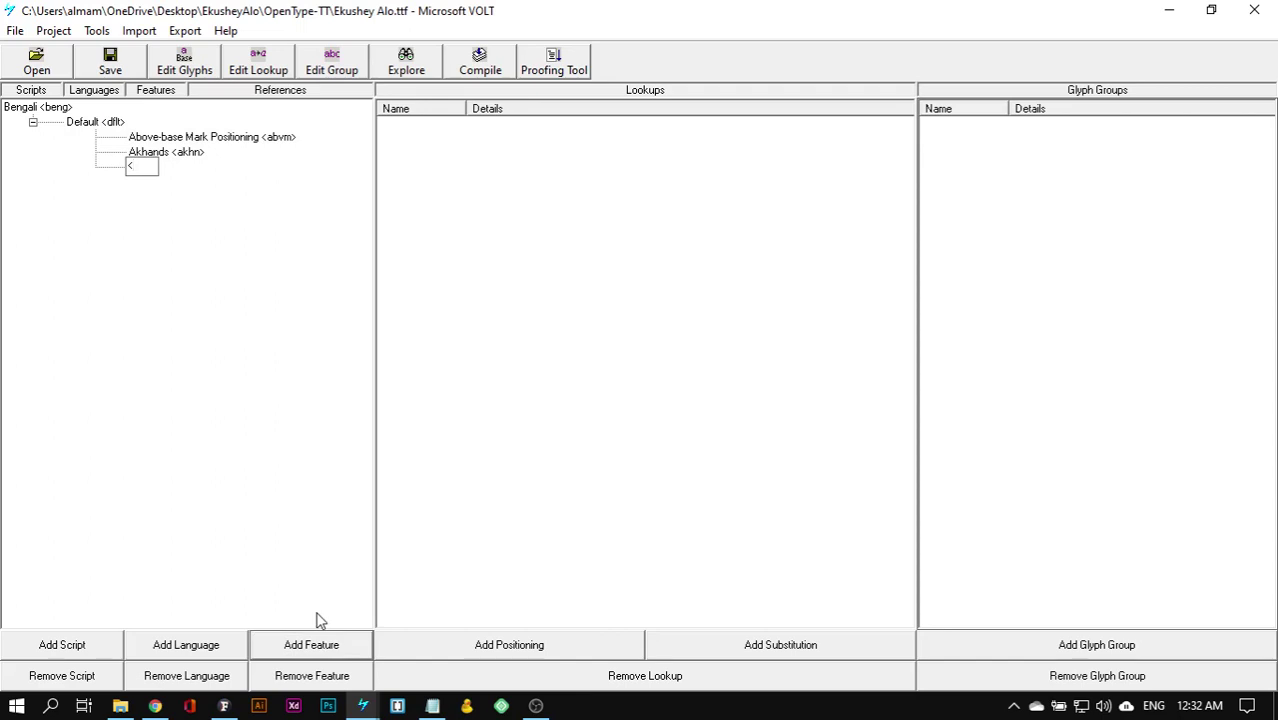
pyautogui.write('bl')
pyautogui.write('lwf>')
pyautogui.press('Return')
# Step: Add the Below-base Mark Positioning feature, tagged <blwm>, under the Bengali script's Default language
pyautogui.click(320, 647)
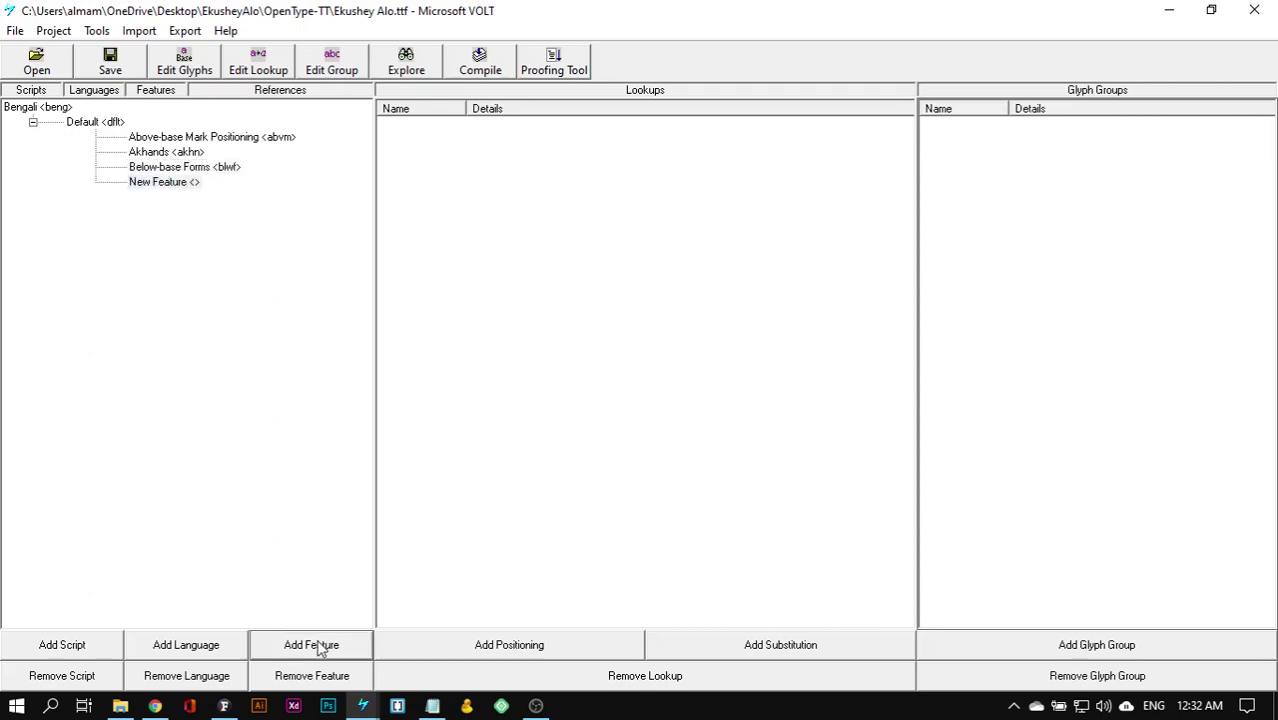
pyautogui.write('<')
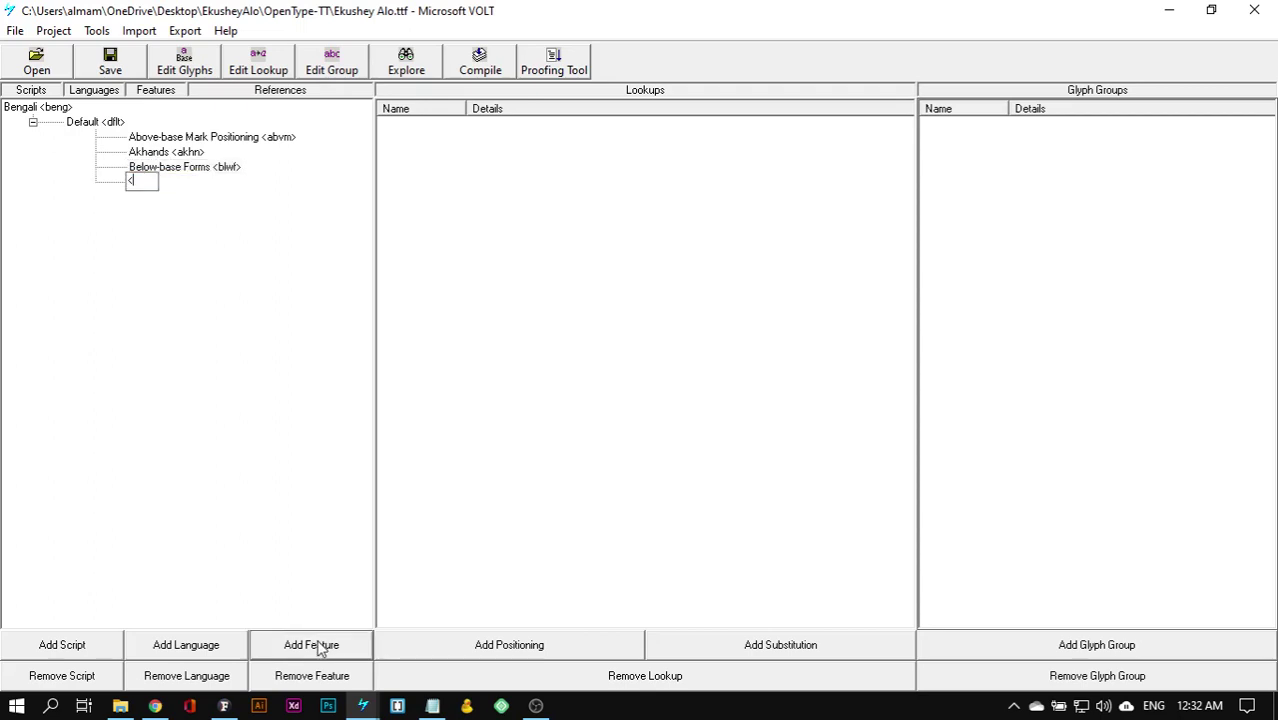
pyautogui.write('blwm>')
pyautogui.press('Return')
# Step: Add the Half Forms feature, tagged <half>, under the Bengali script's Default language
pyautogui.click(312, 646)
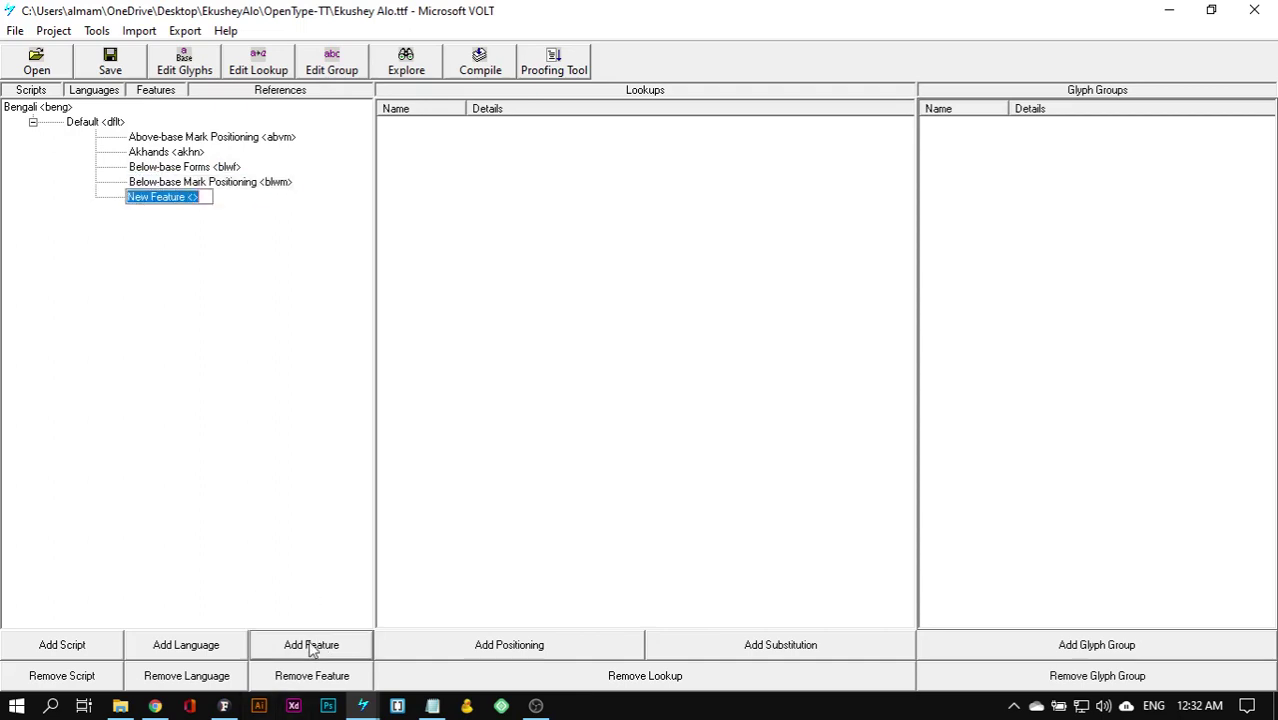
pyautogui.write('<>')
pyautogui.press('Left')
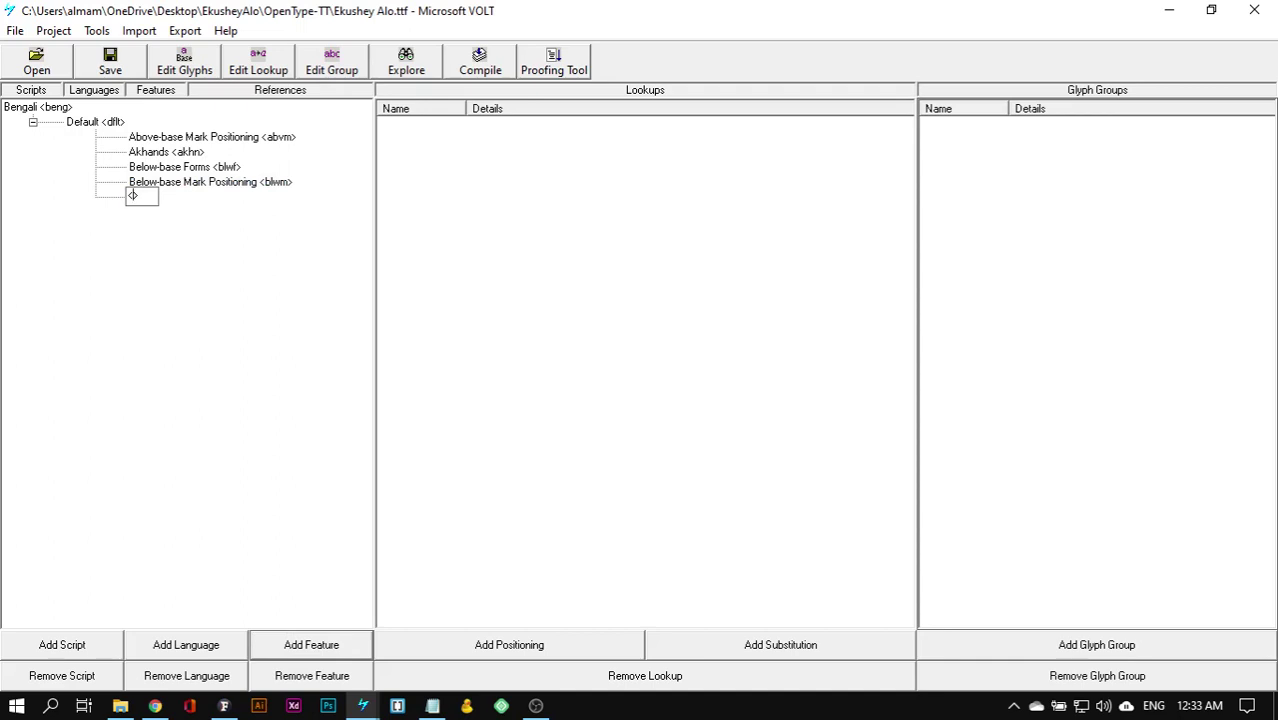
pyautogui.write('half')
pyautogui.press('Return')
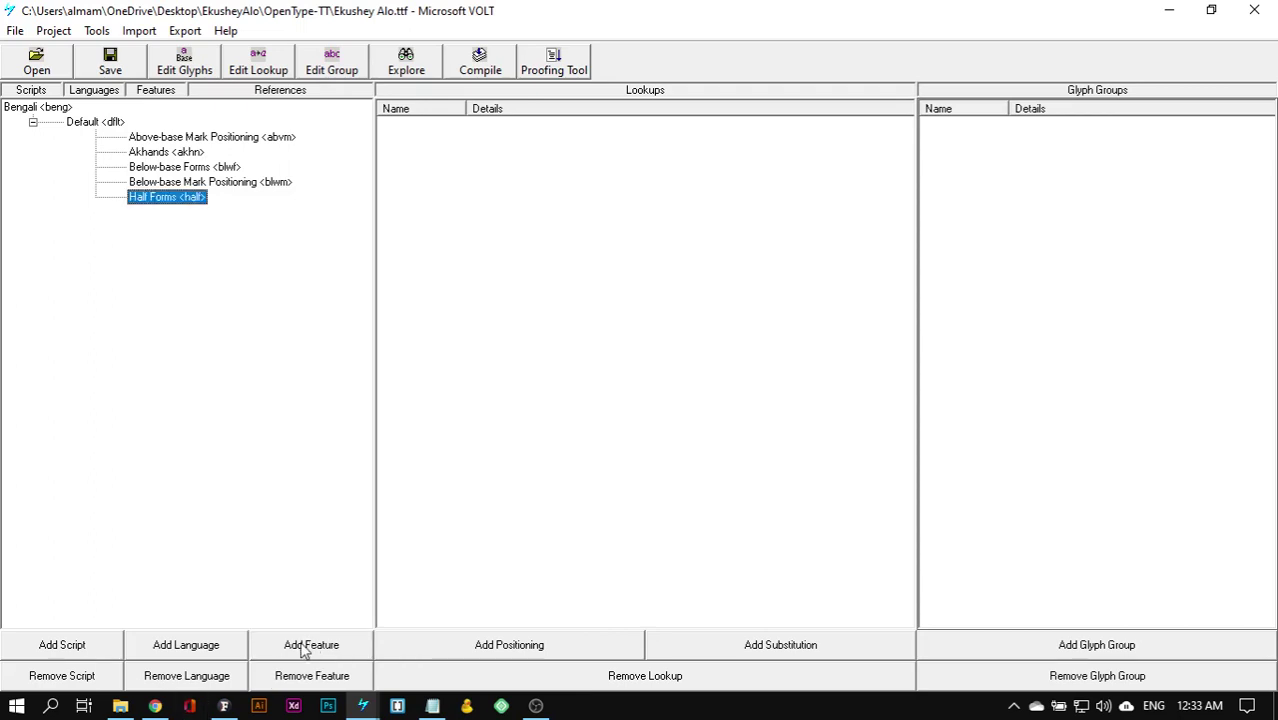
# Step: Add the Initial Forms feature, tagged <init>, under the Bengali script's Default language
pyautogui.click(306, 650)
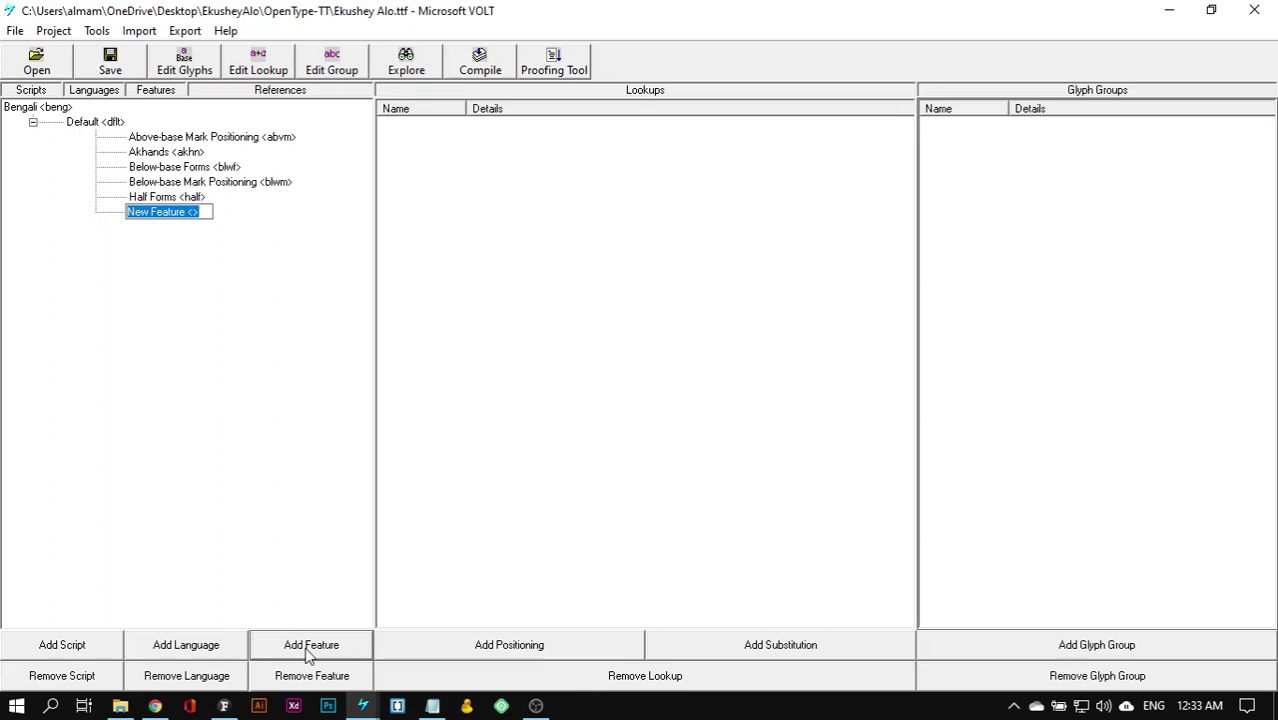
pyautogui.write('<')
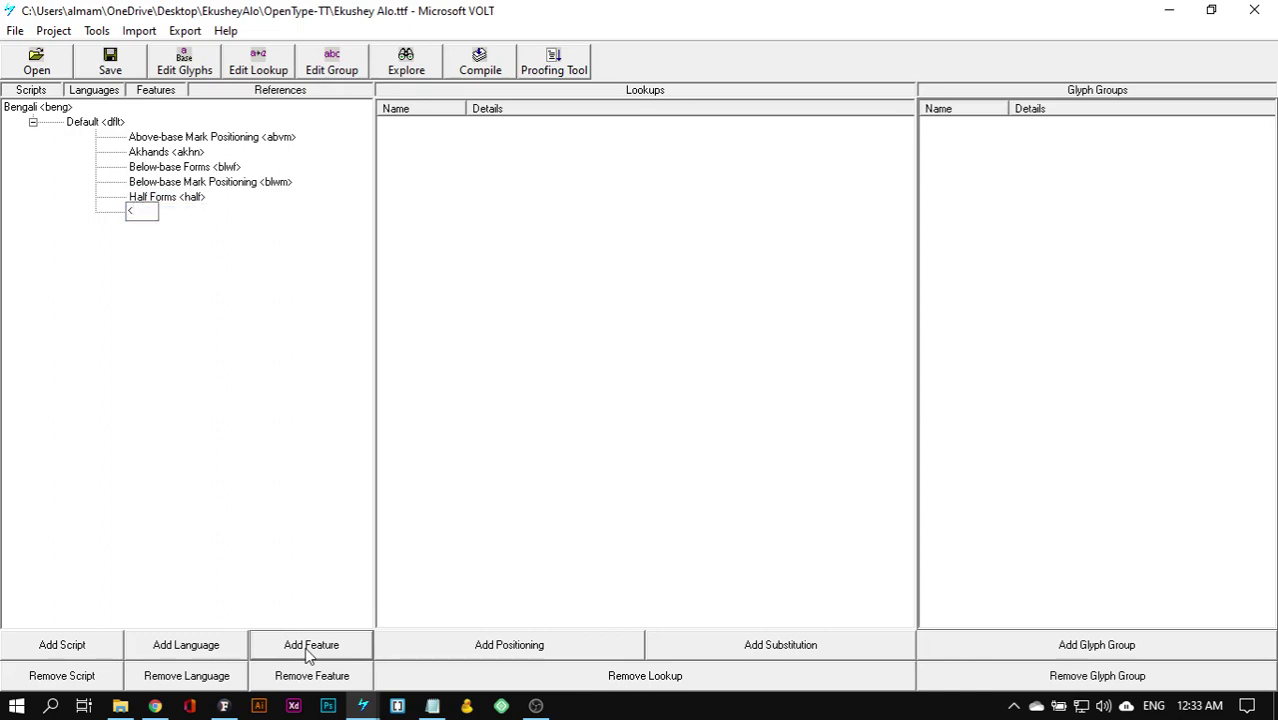
pyautogui.write('>')
pyautogui.press('Left')
pyautogui.write('init')
pyautogui.press('Return')
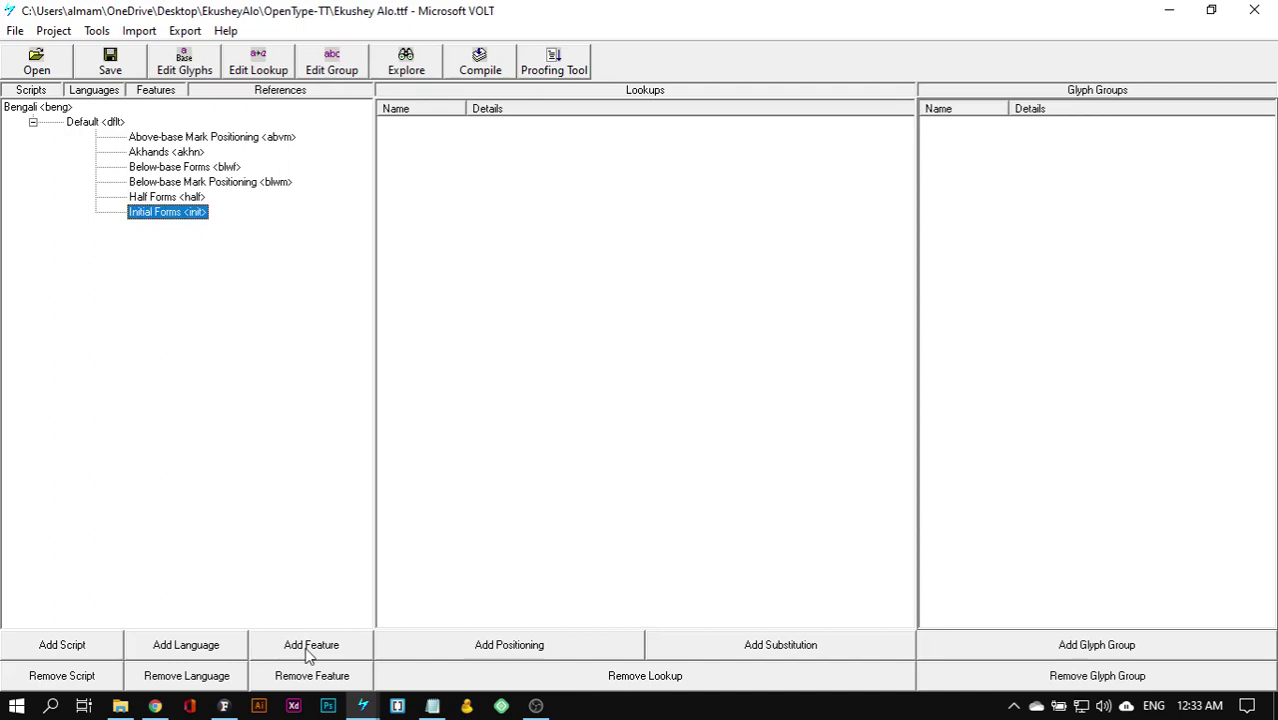
pyautogui.click(309, 645)
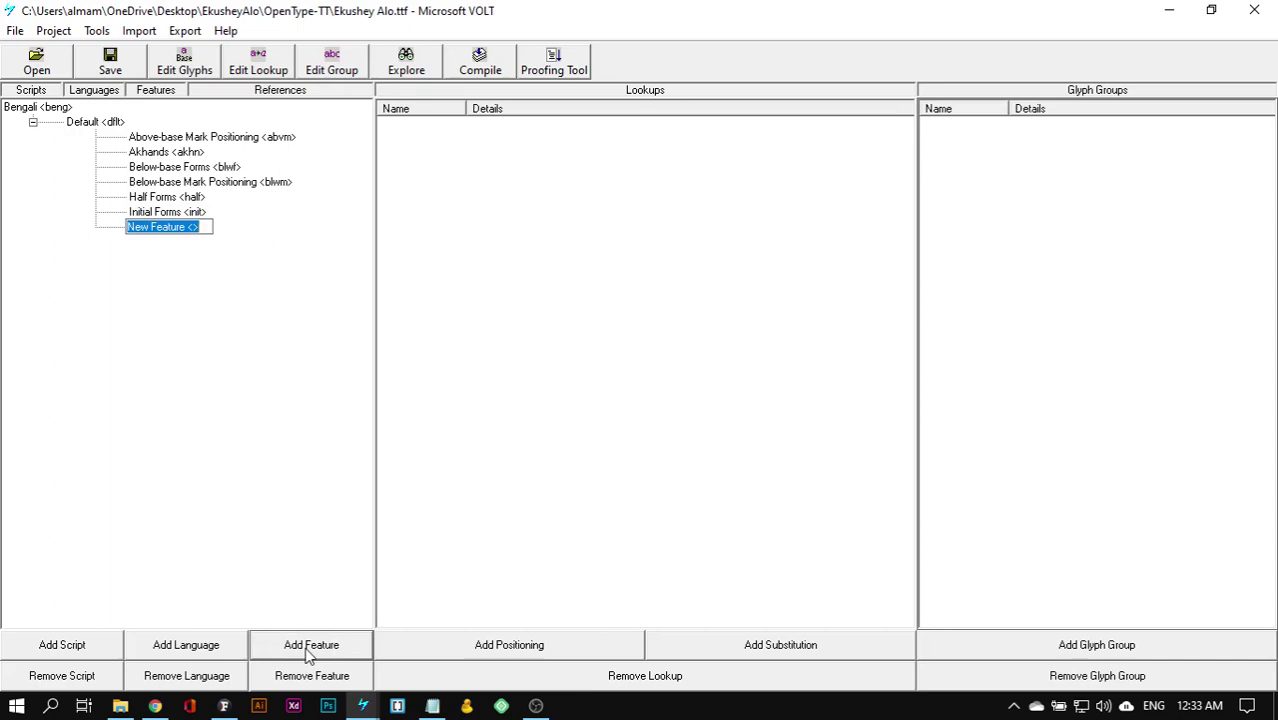
pyautogui.write('<>')
pyautogui.press('Left')
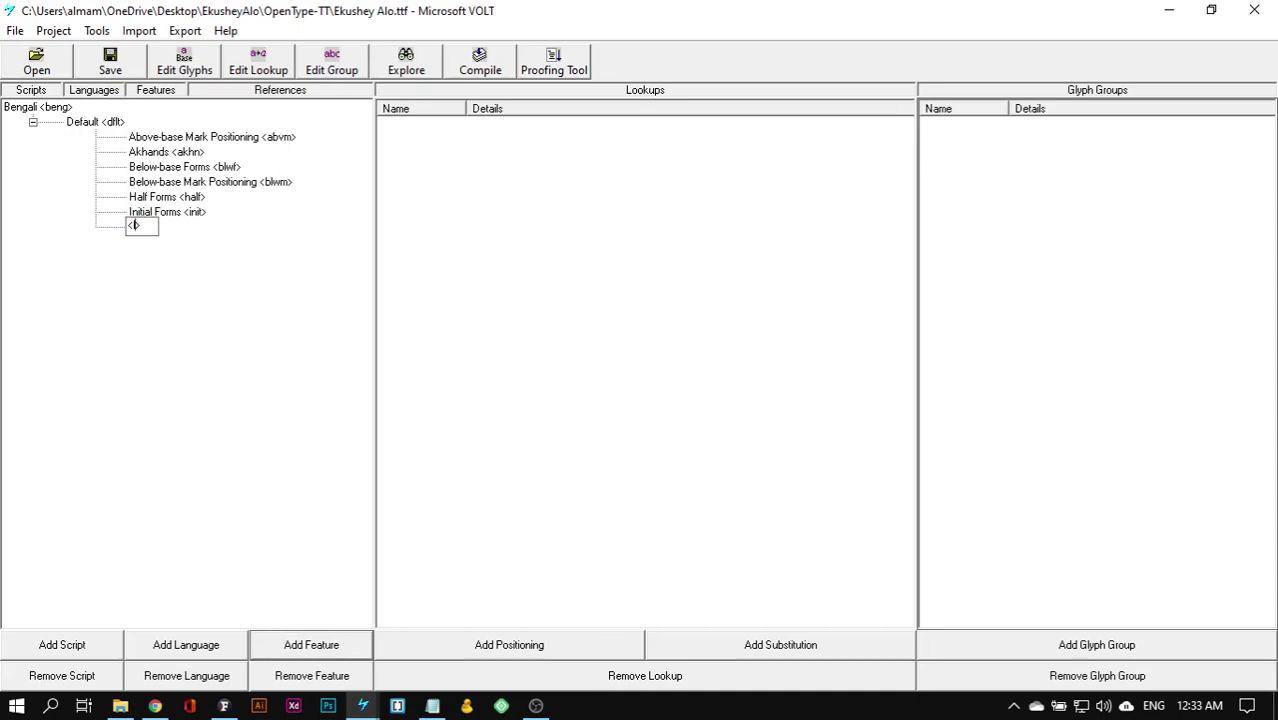
pyautogui.write('nukt')
pyautogui.press('Return')
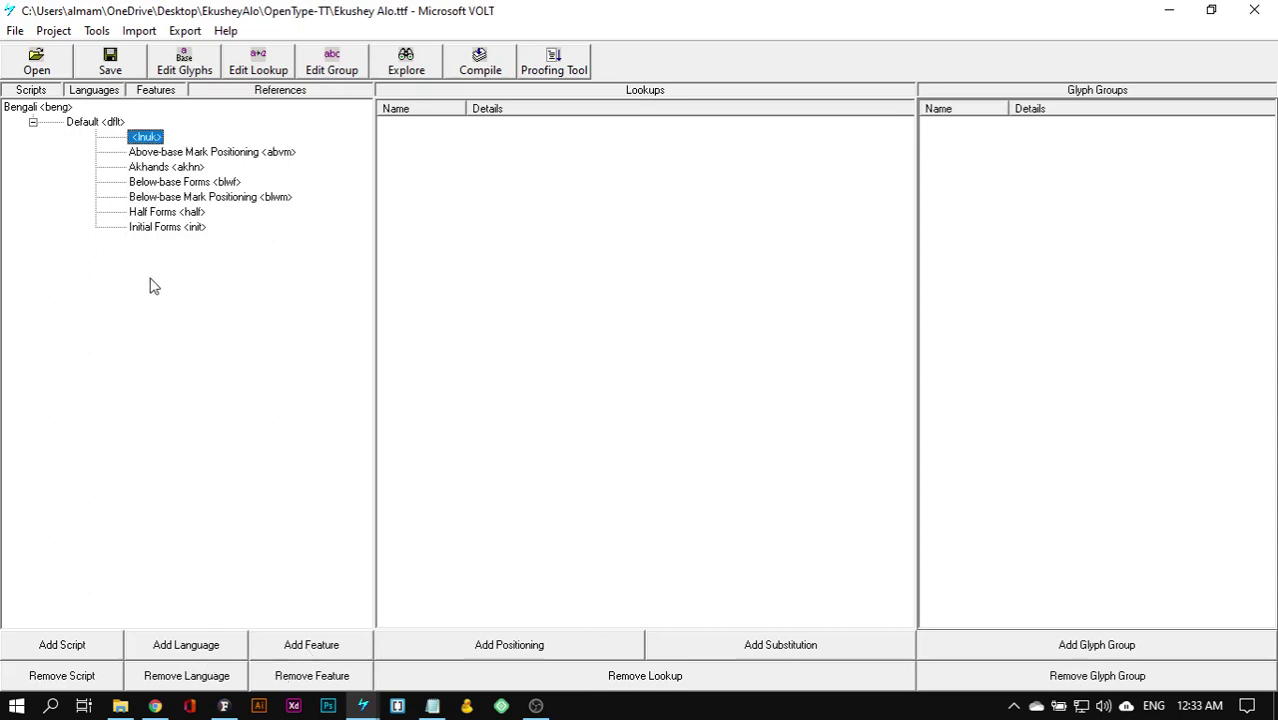
pyautogui.click(290, 678)
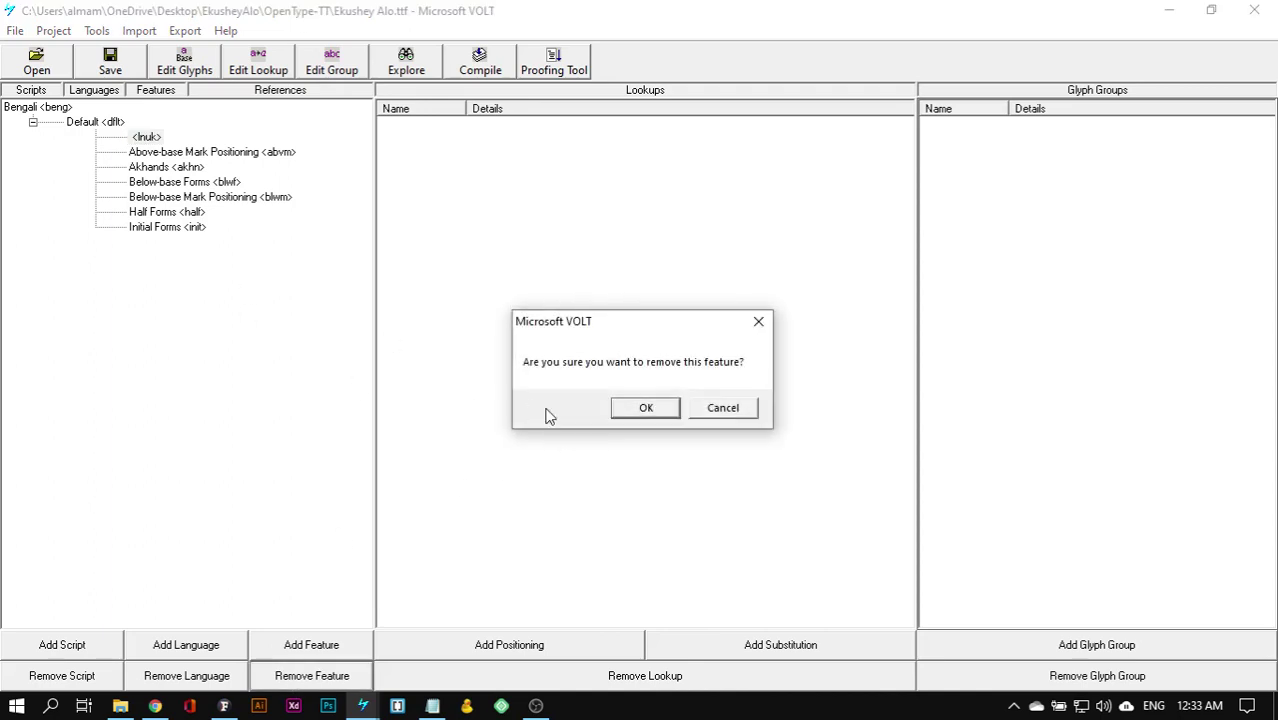
pyautogui.click(722, 409)
pyautogui.click(147, 137)
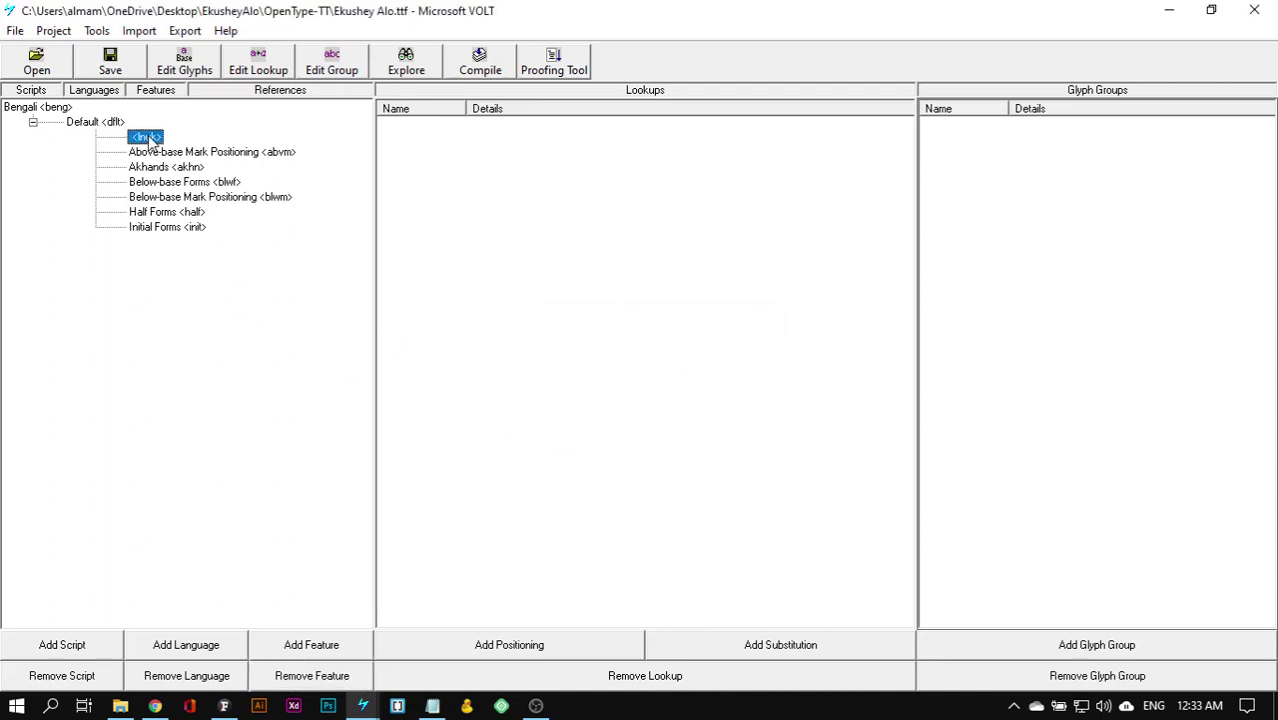
pyautogui.click(299, 684)
pyautogui.click(646, 406)
pyautogui.click(322, 643)
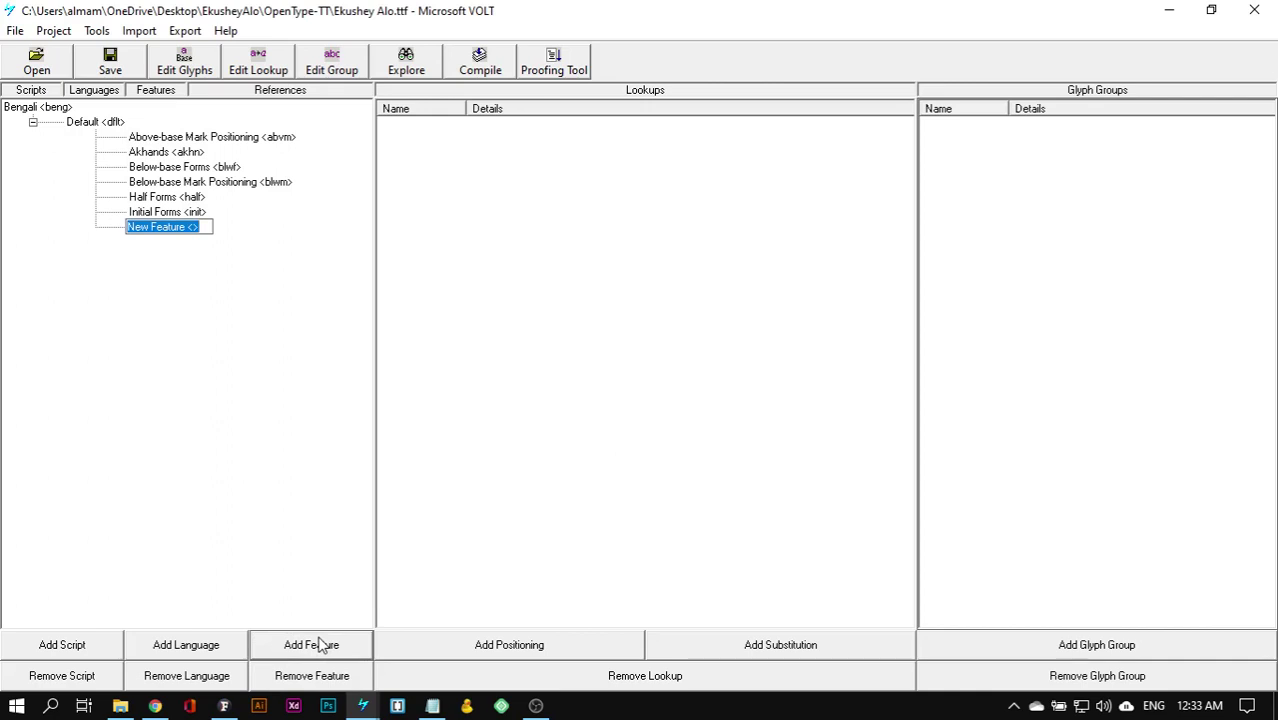
pyautogui.write('<')
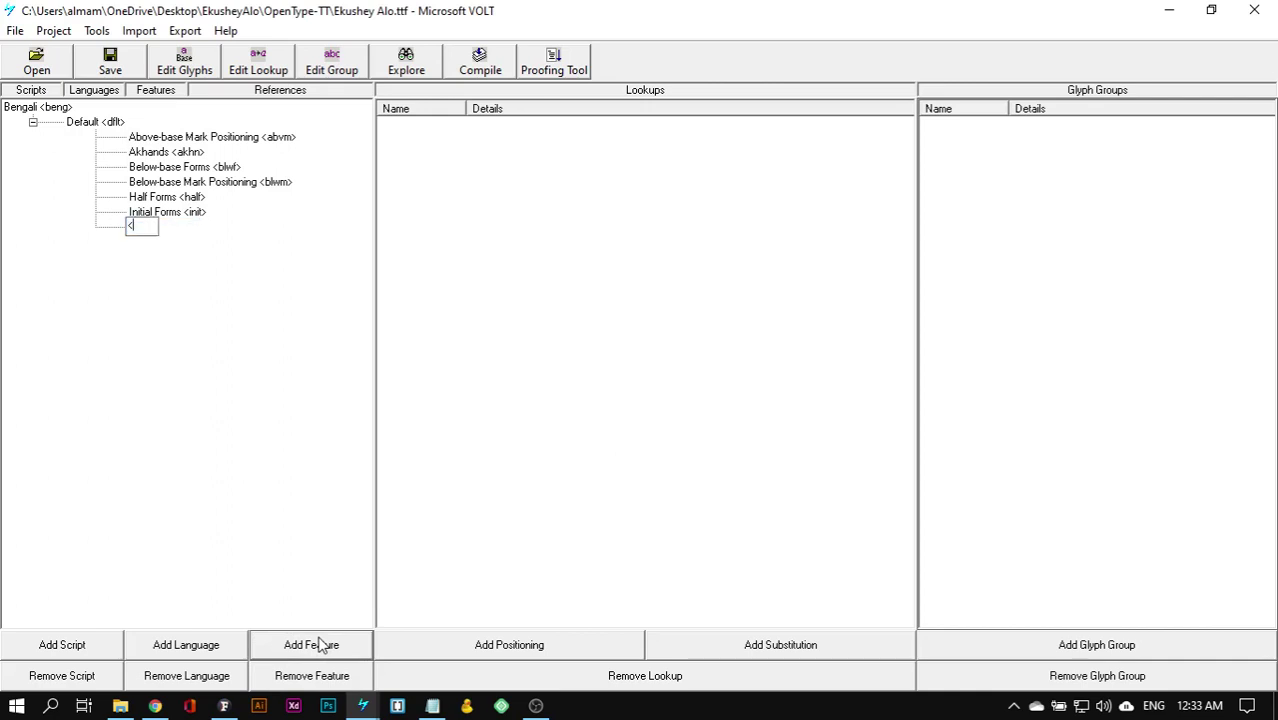
pyautogui.write('nukt>')
pyautogui.press('Return')
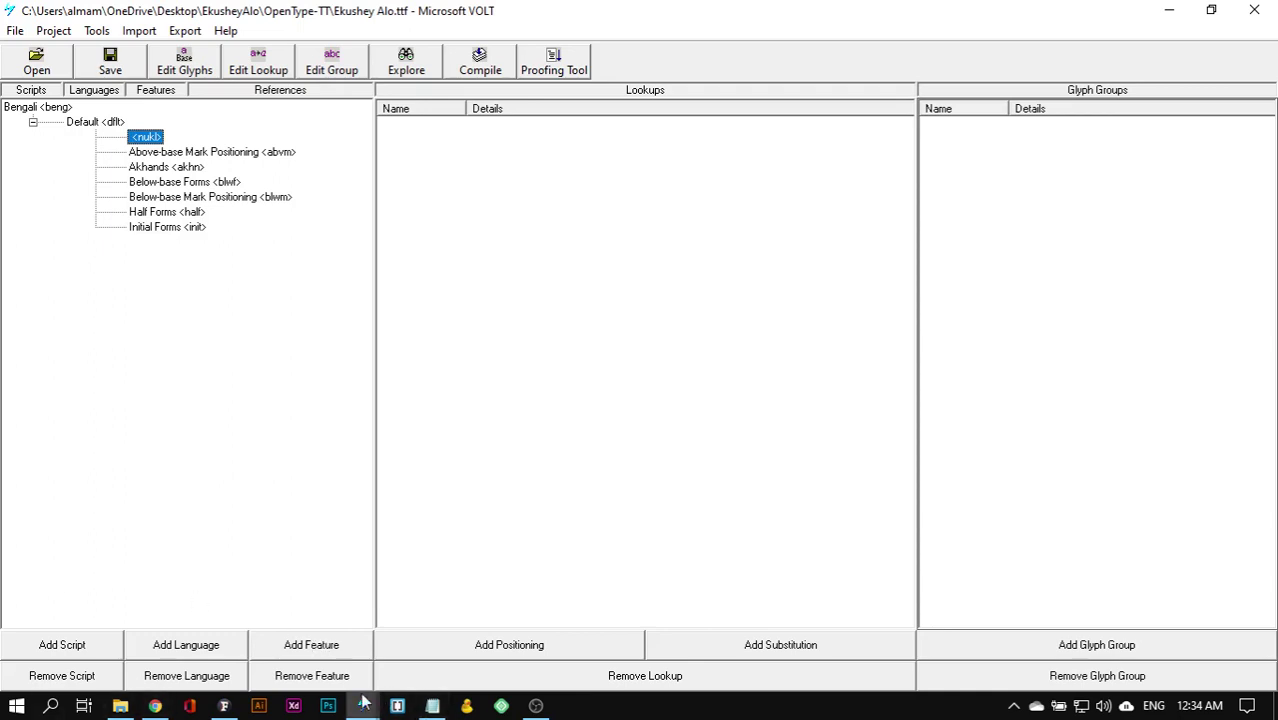
pyautogui.click(330, 677)
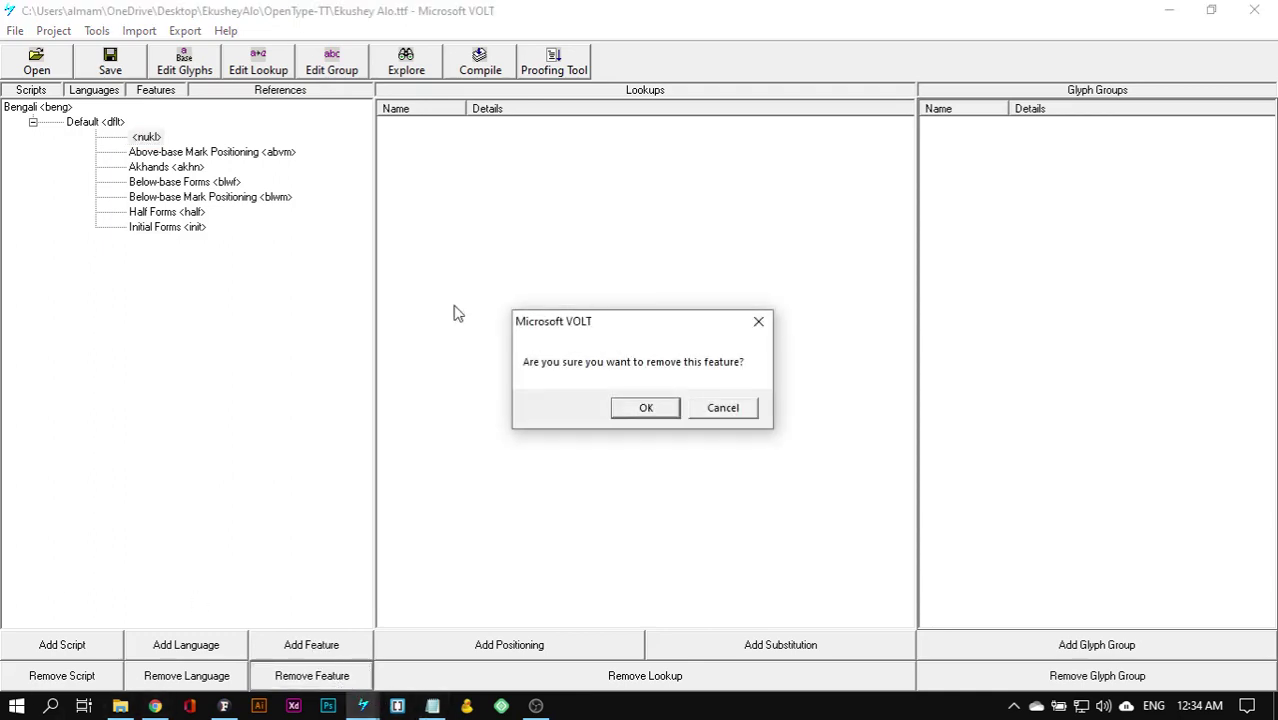
pyautogui.click(646, 409)
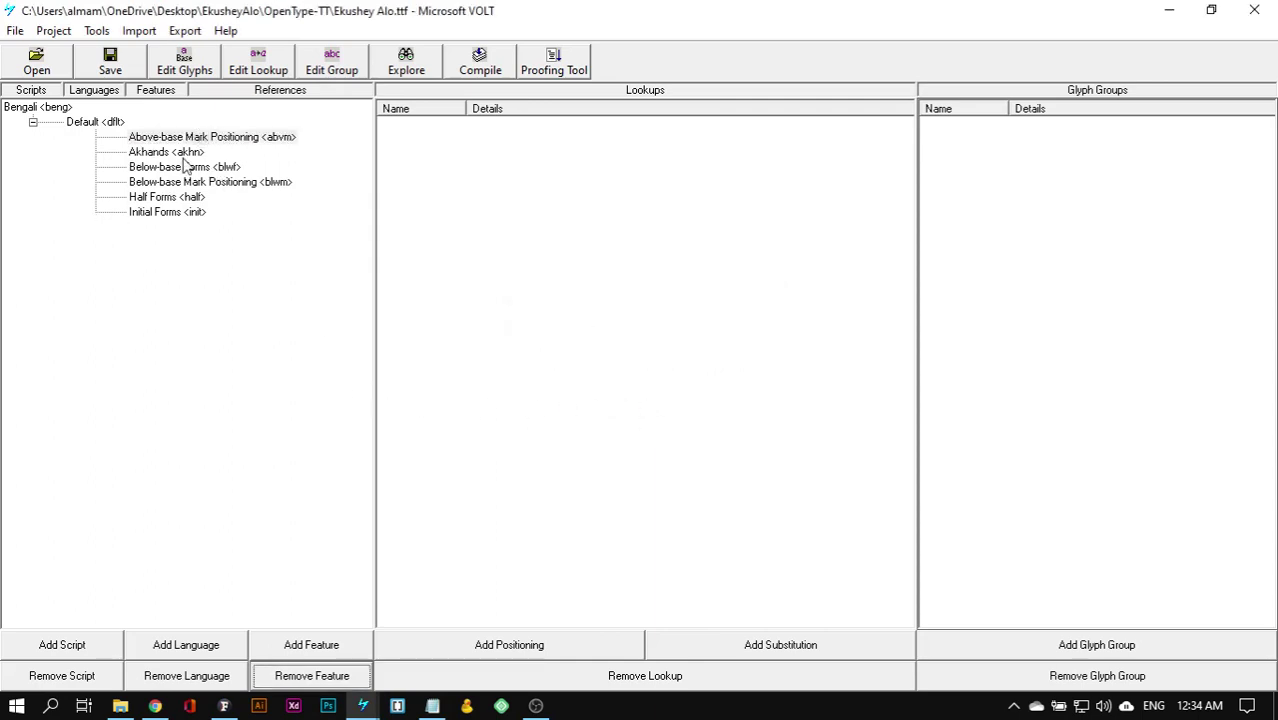
# Step: Add the Nukta Forms feature, tagged <nukt>, under the Bengali script's Default language
pyautogui.click(311, 645)
pyautogui.write('<n')
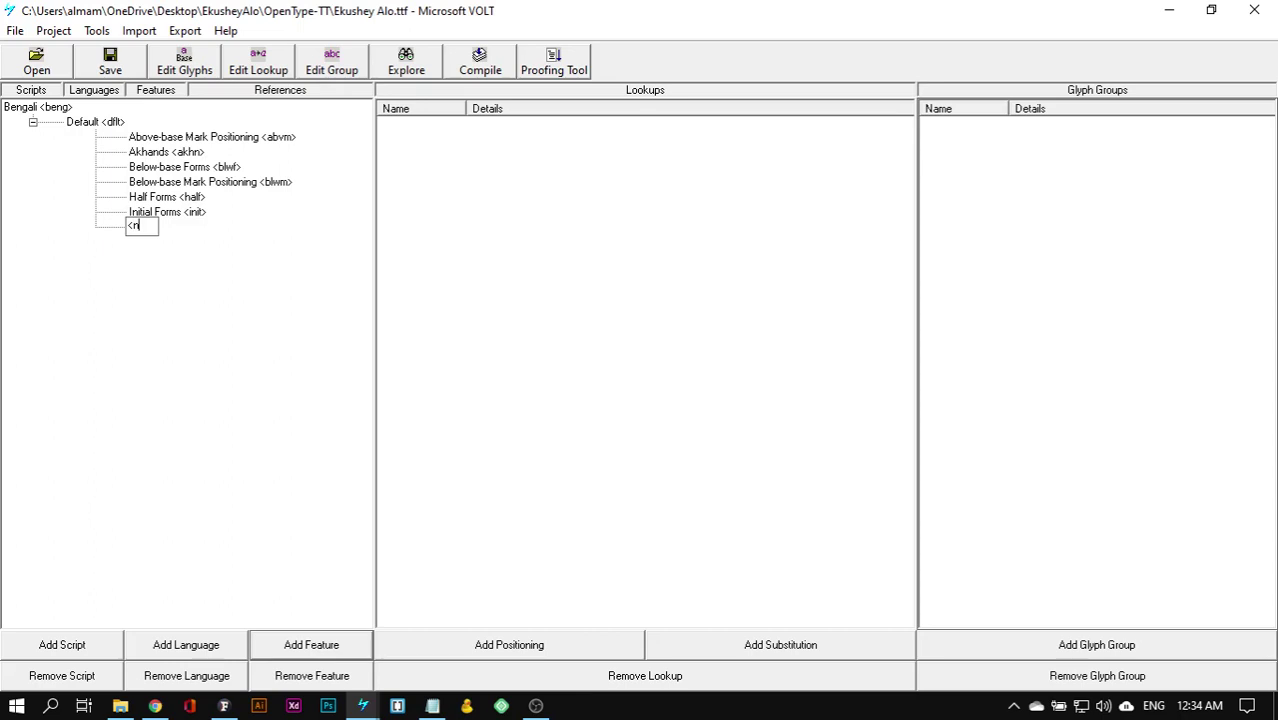
pyautogui.write('ukt>')
pyautogui.press('Return')
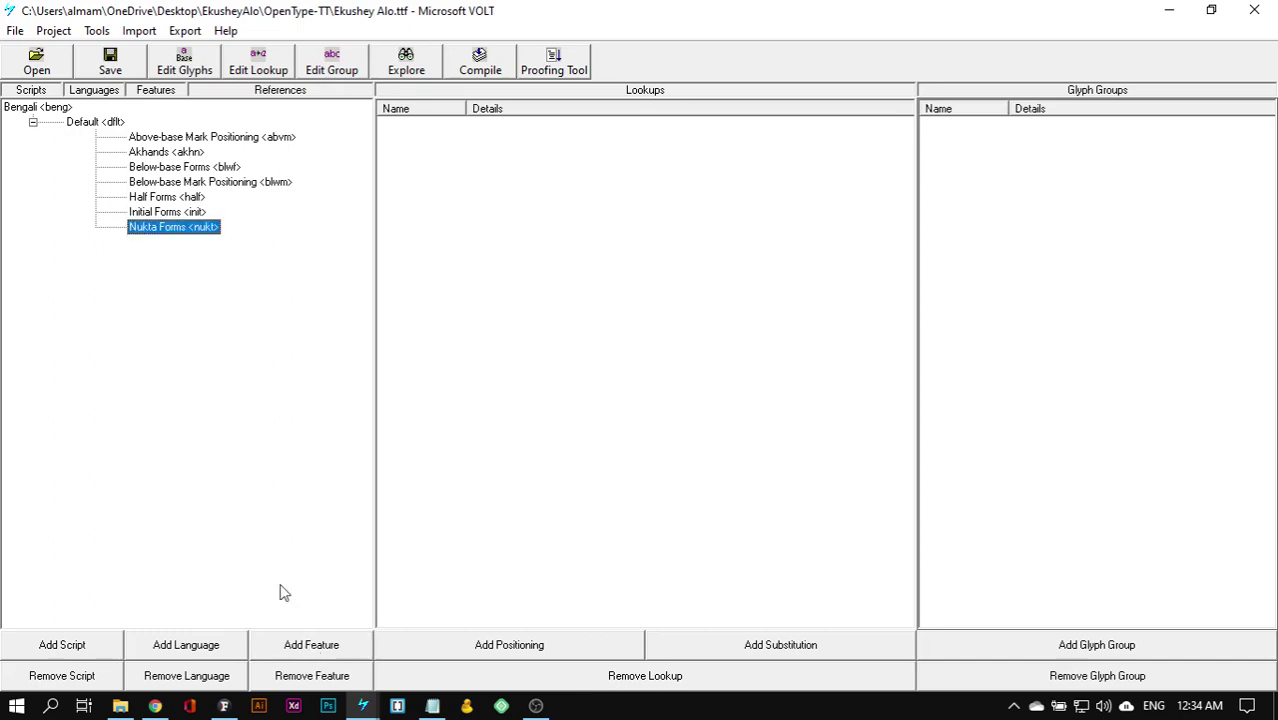
# Step: Add the Post-base Forms feature, tagged <pstf>, under the Bengali script's Default language
pyautogui.click(320, 646)
pyautogui.press('BackSpace')
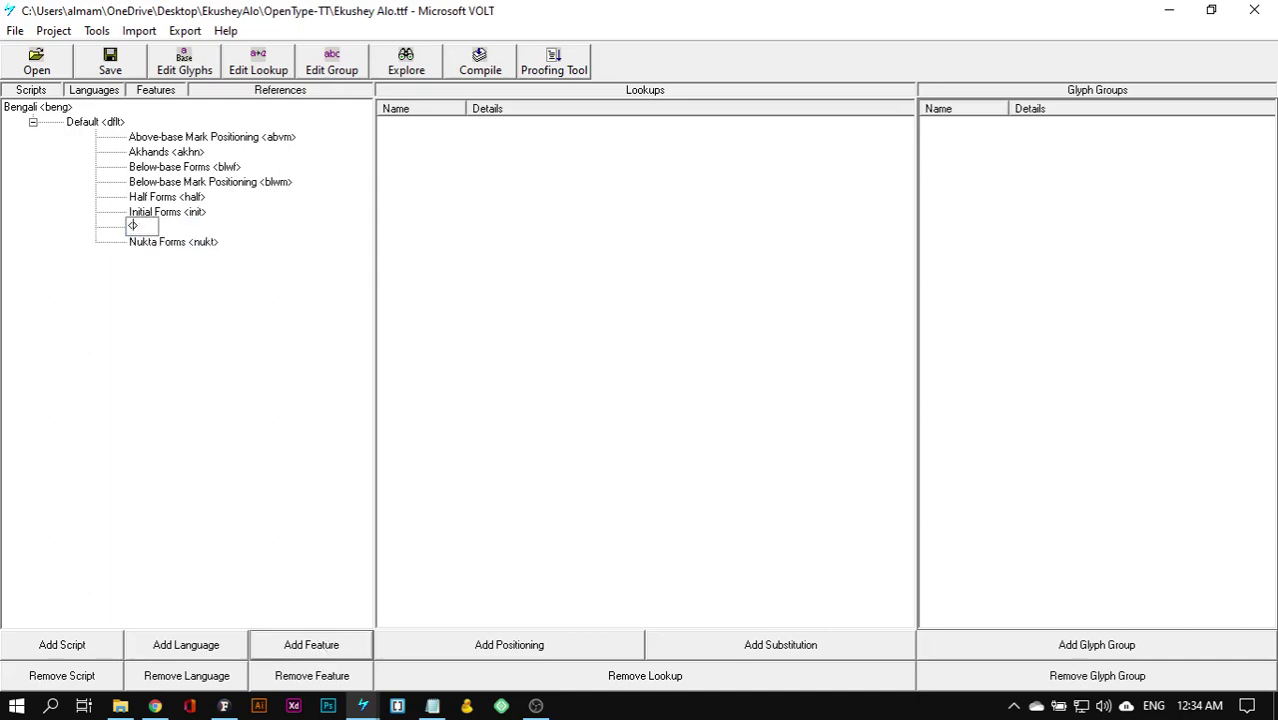
pyautogui.write('ps')
pyautogui.write('fg')
pyautogui.press('BackSpace')
pyautogui.press('BackSpace')
pyautogui.press('BackSpace')
pyautogui.write('stf')
pyautogui.press('Return')
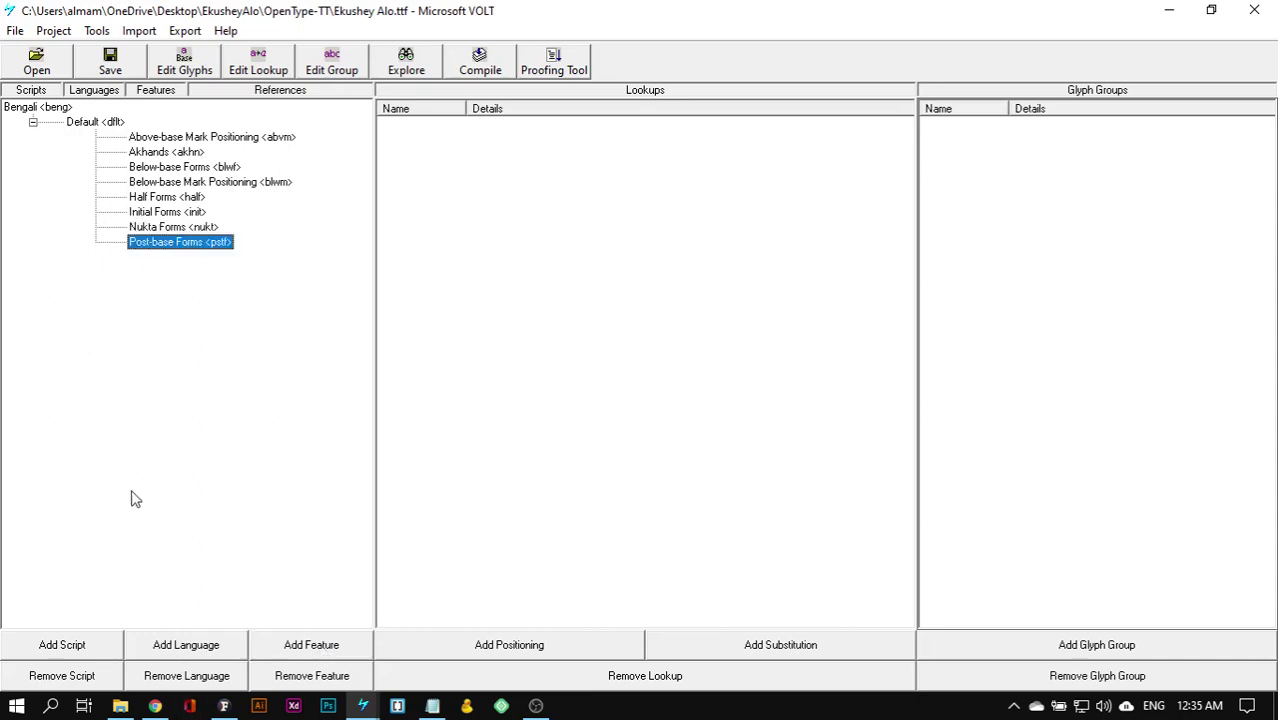
# Step: Add the Pre-base Substitutions feature, tagged <pres>, under the Bengali script's Default language
pyautogui.click(300, 646)
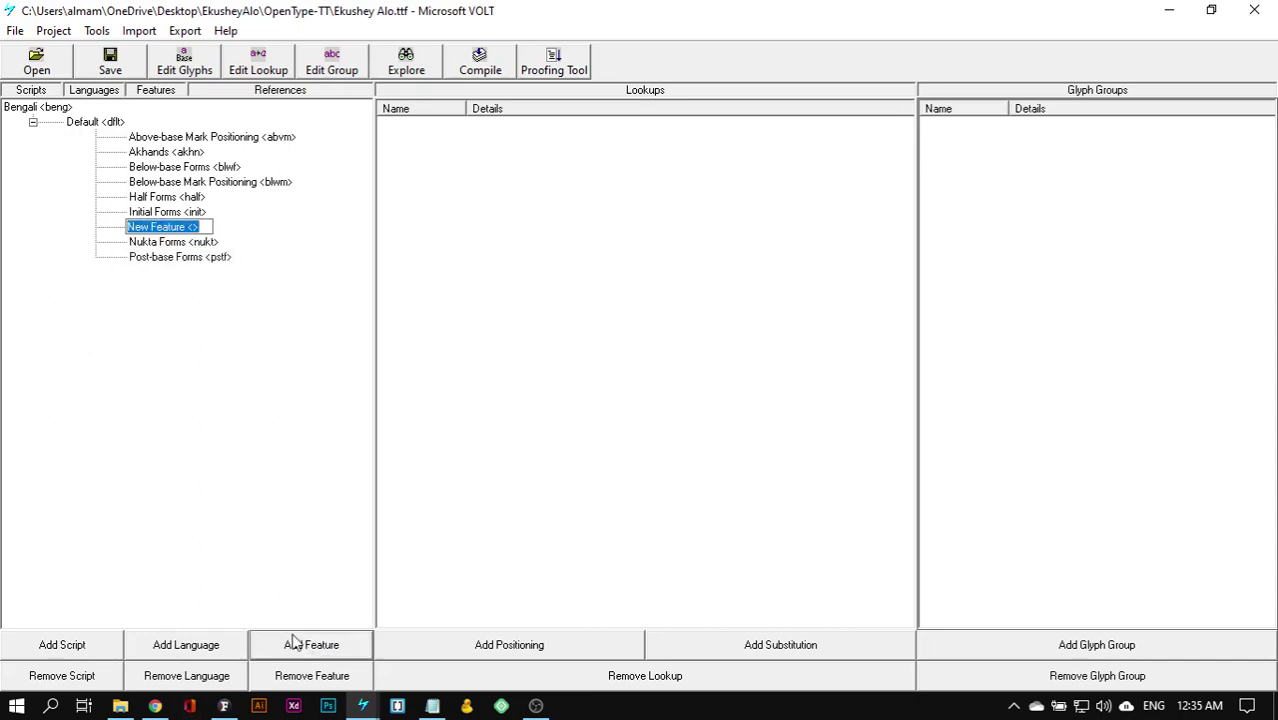
pyautogui.press('BackSpace')
pyautogui.write('<>')
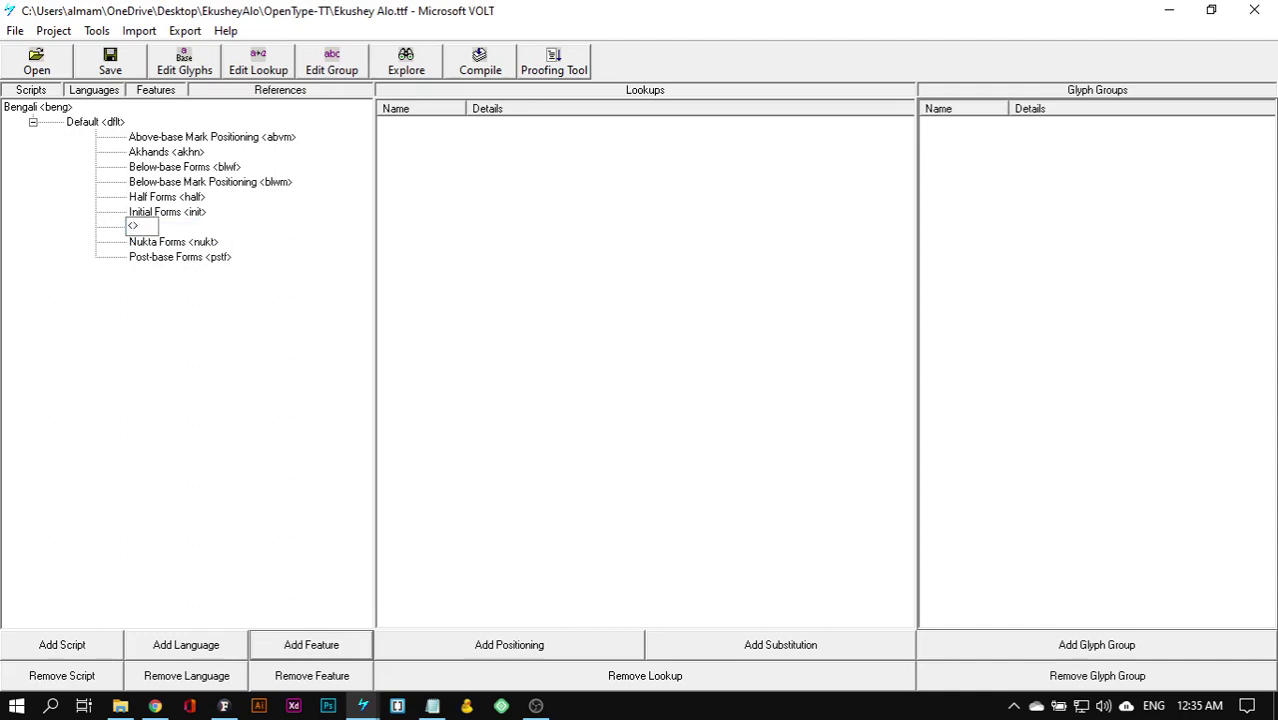
pyautogui.write('press')
pyautogui.press('BackSpace')
pyautogui.press('Return')
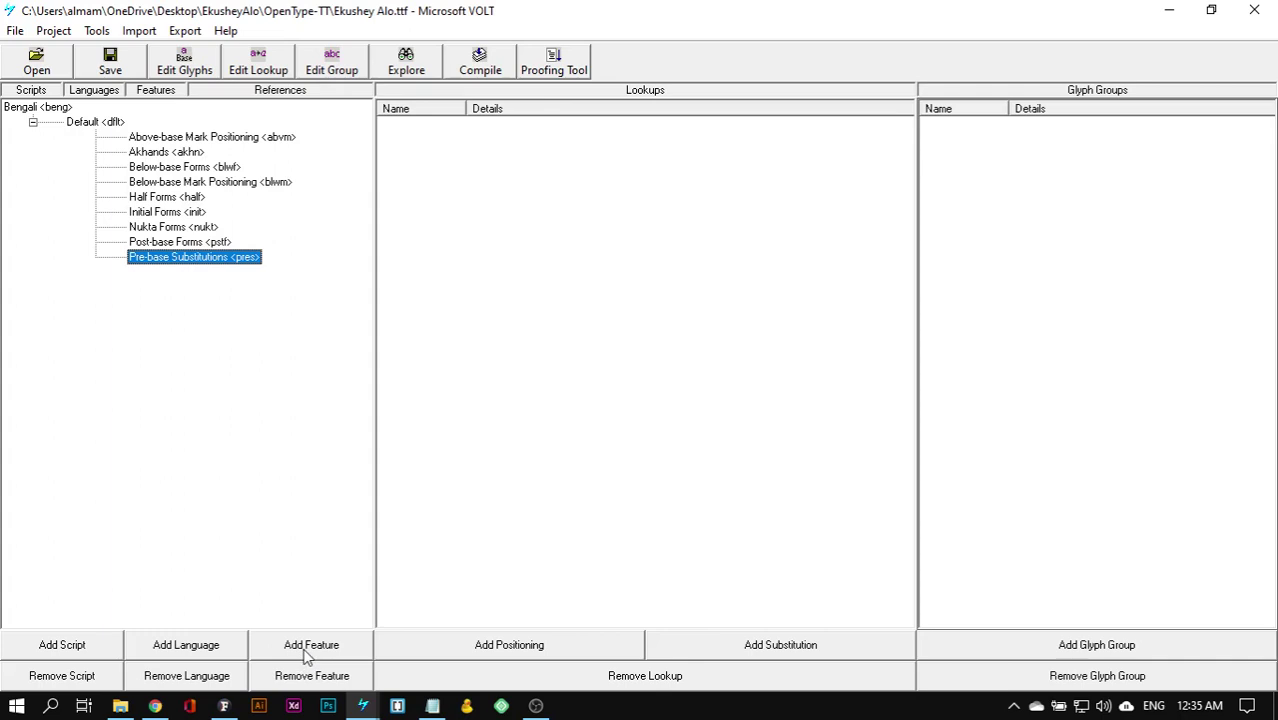
# Step: Add the Reph Forms feature, tagged <rphf>, under the Bengali script's Default language
pyautogui.click(310, 645)
pyautogui.press('BackSpace')
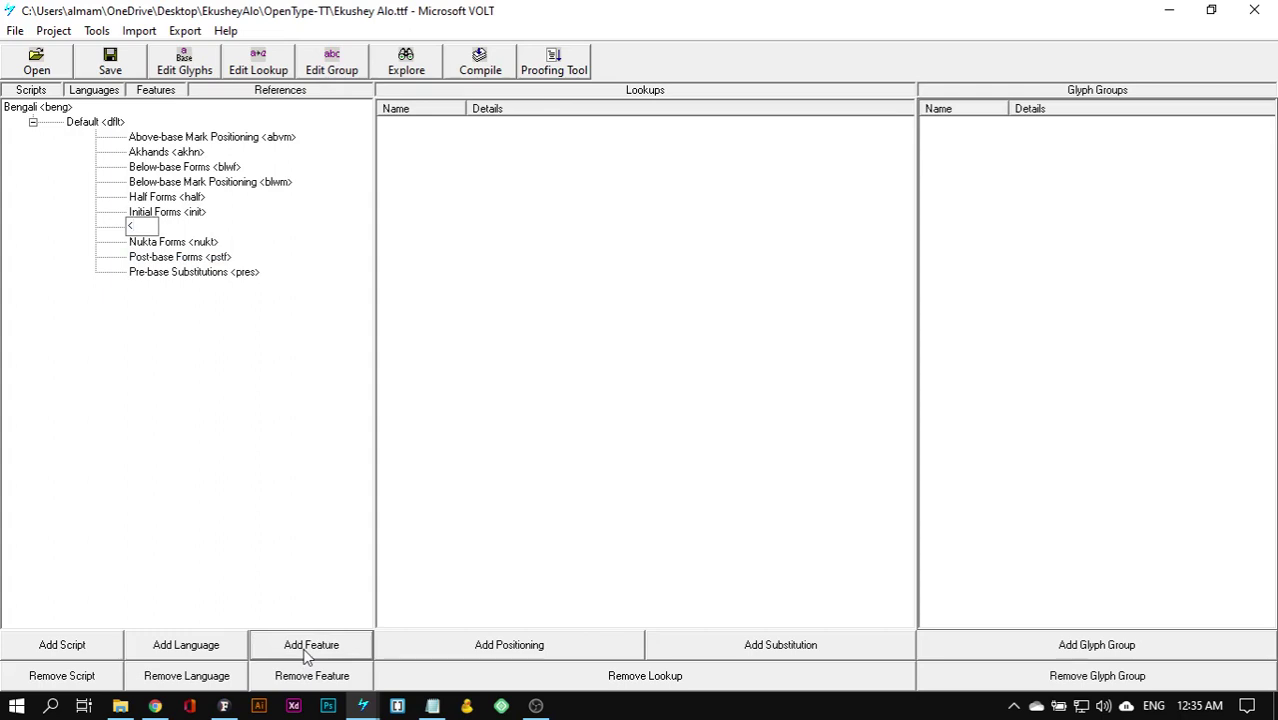
pyautogui.press('Right')
pyautogui.write('rphf')
pyautogui.press('Return')
pyautogui.click(307, 654)
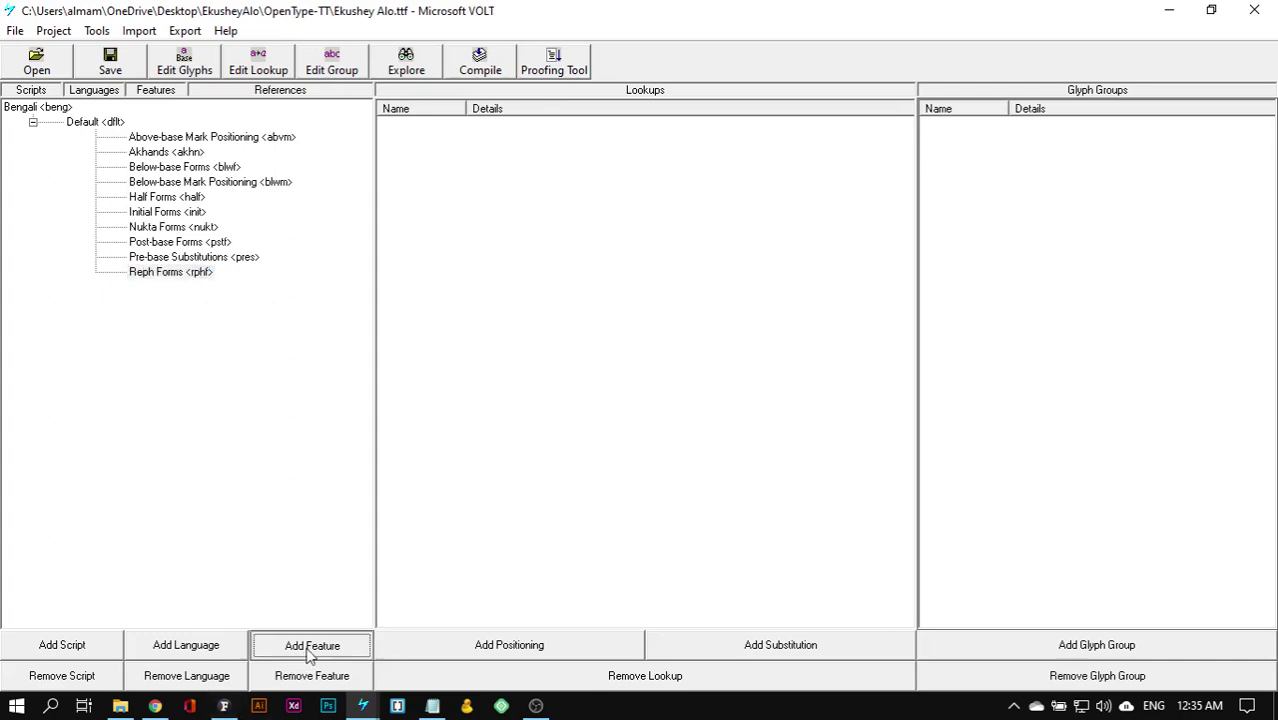
pyautogui.write('<')
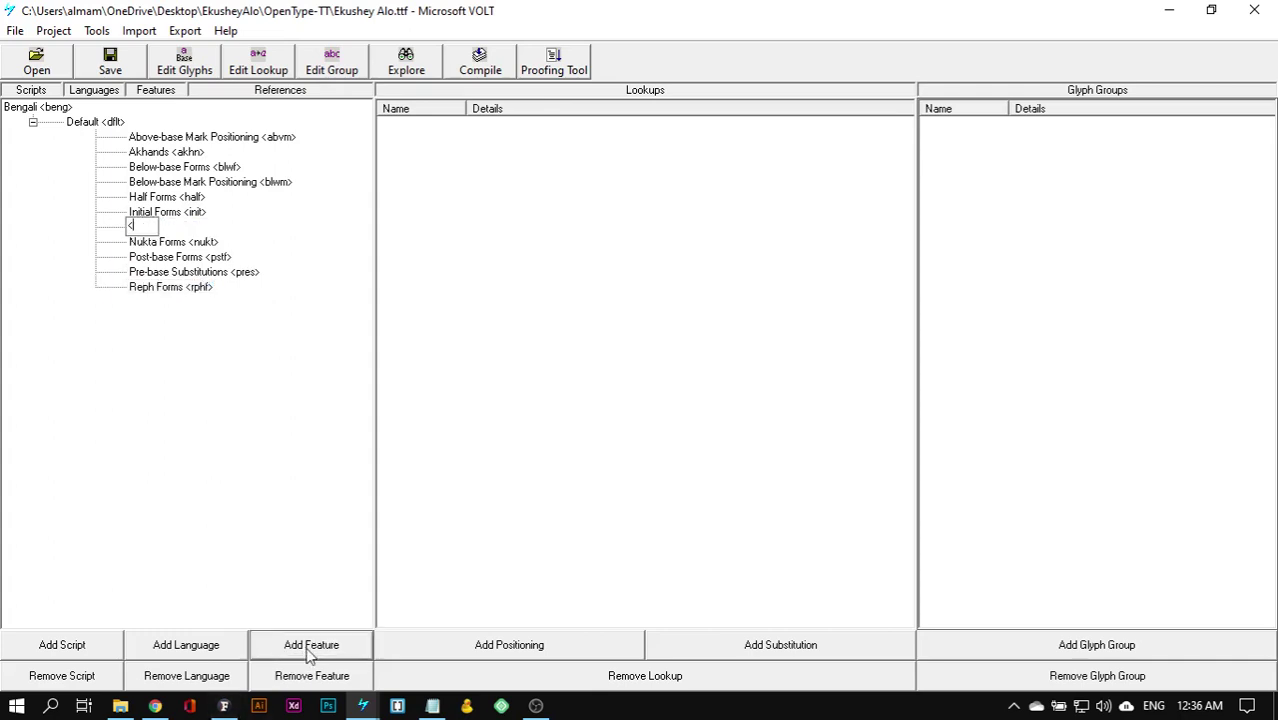
pyautogui.write('>')
pyautogui.write('v')
pyautogui.write('a')
pyautogui.write('lu')
pyautogui.press('Return')
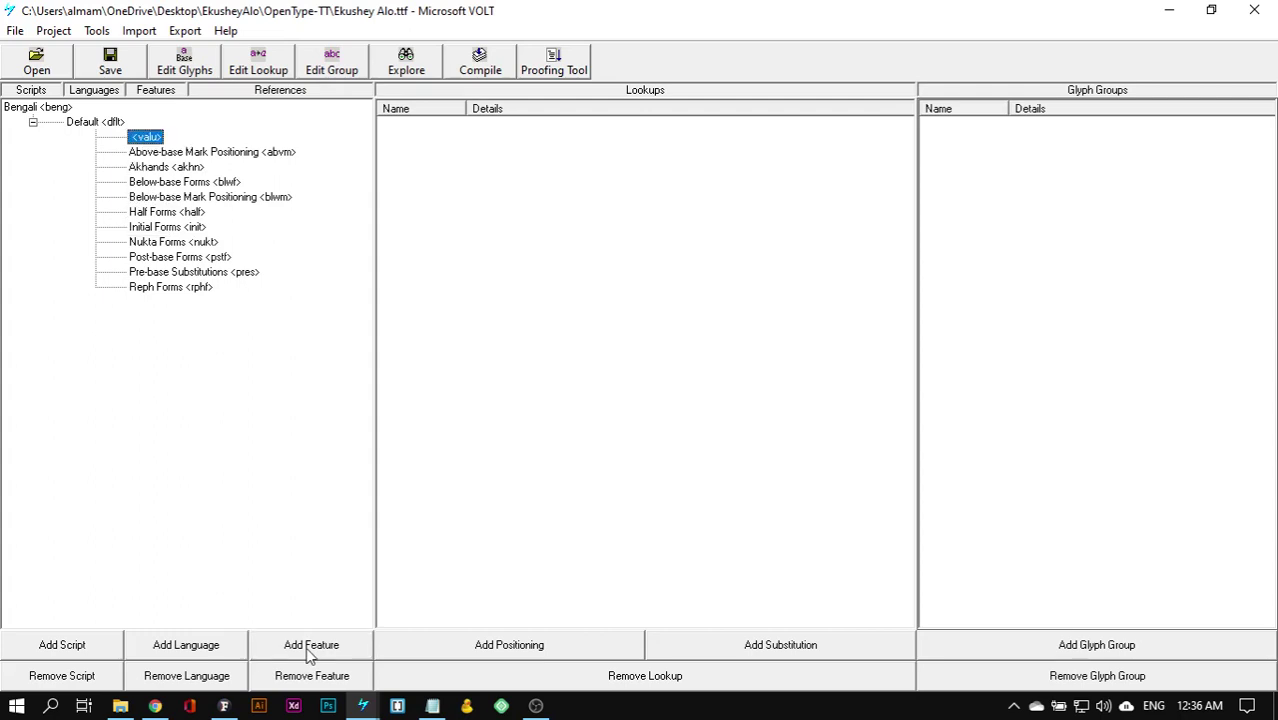
pyautogui.click(148, 145)
pyautogui.press('Return')
pyautogui.click(312, 676)
pyautogui.click(641, 408)
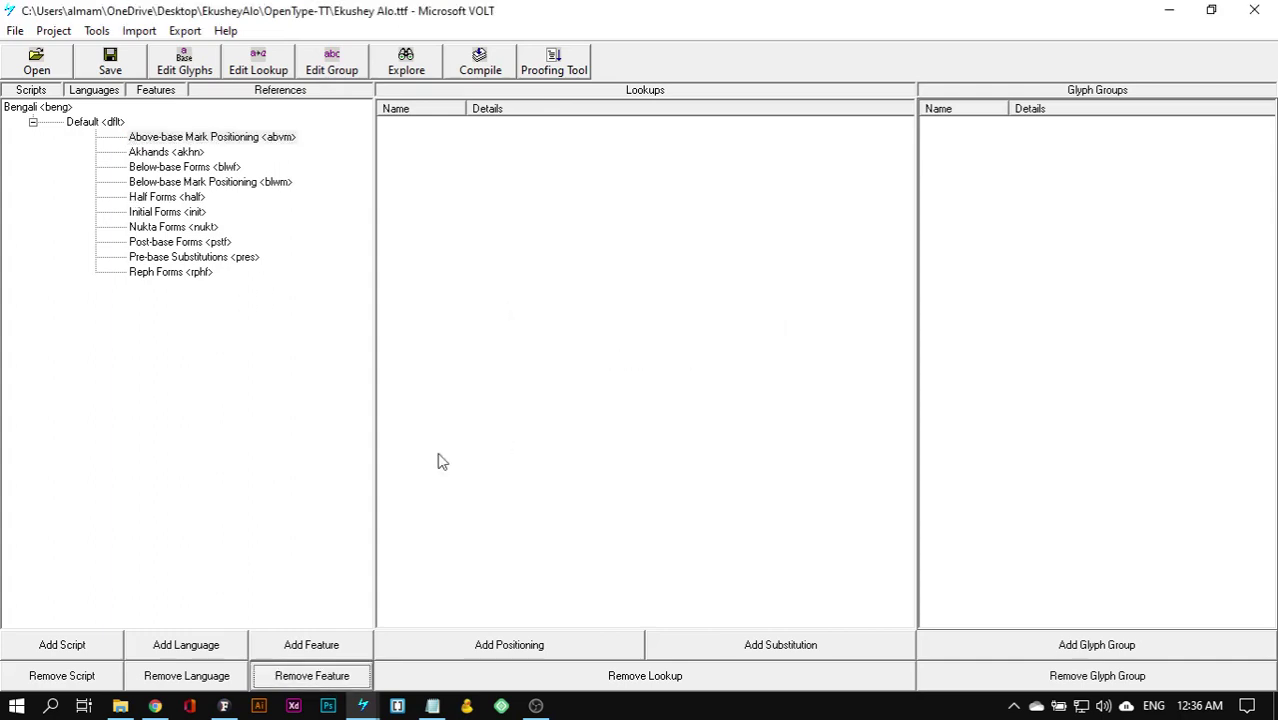
# Step: Add the Vattu Variants feature, tagged <vatu>, under the Bengali script's Default language and save the font
pyautogui.click(312, 645)
pyautogui.press('BackSpace')
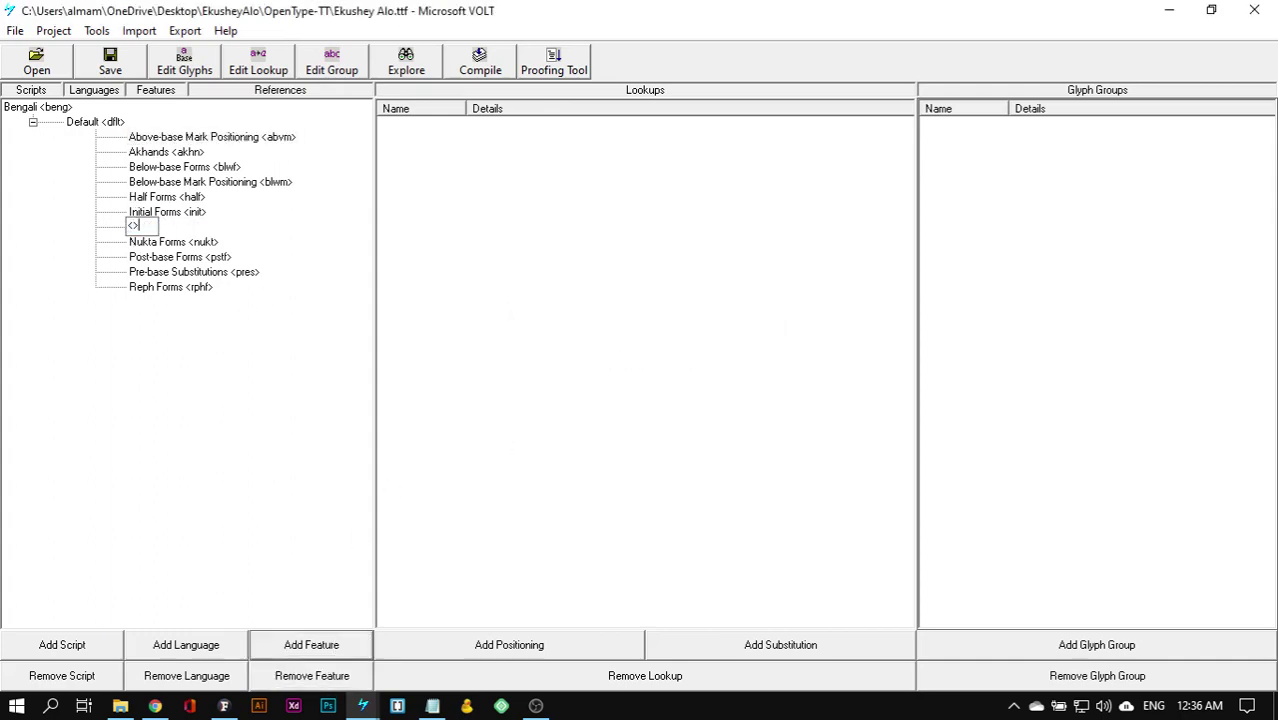
pyautogui.write('vatu')
pyautogui.press('Return')
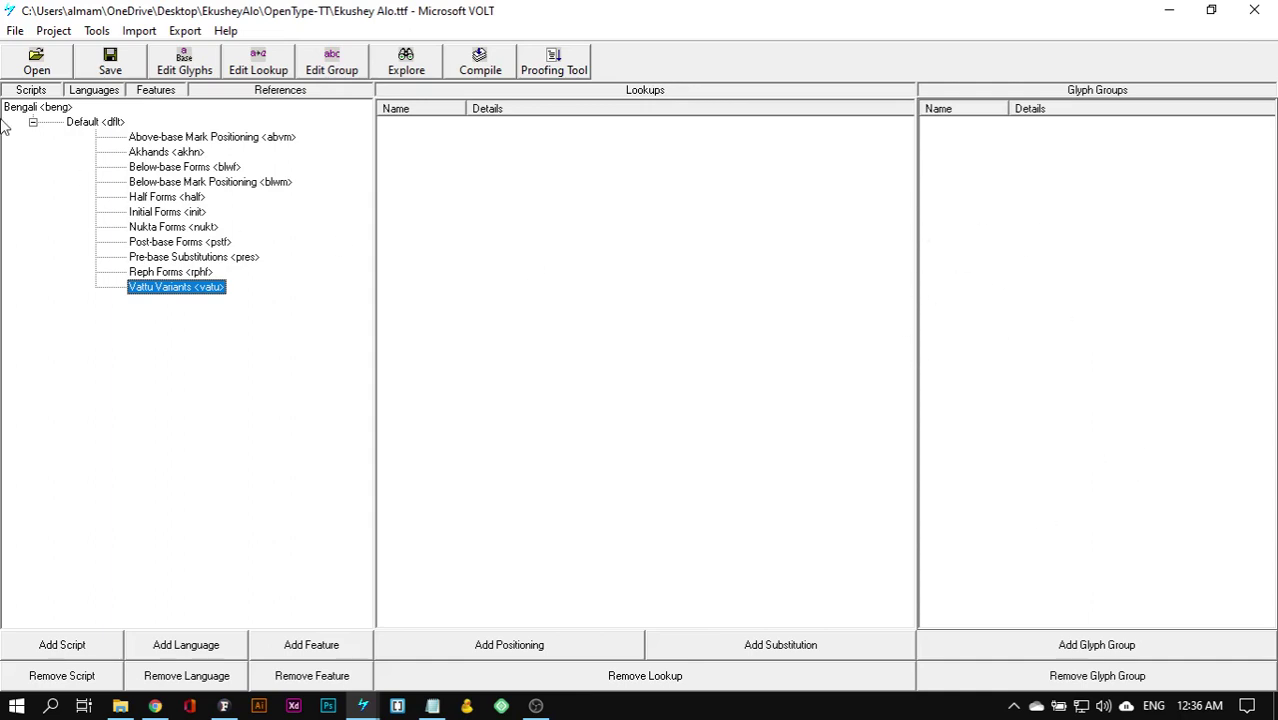
pyautogui.click(108, 68)
pyautogui.click(110, 68)
# Step: Add the Post-base Substitutions feature, tagged <psts>, under the Bengali script's Default language
pyautogui.click(311, 645)
pyautogui.press('BackSpace')
pyautogui.write('<>')
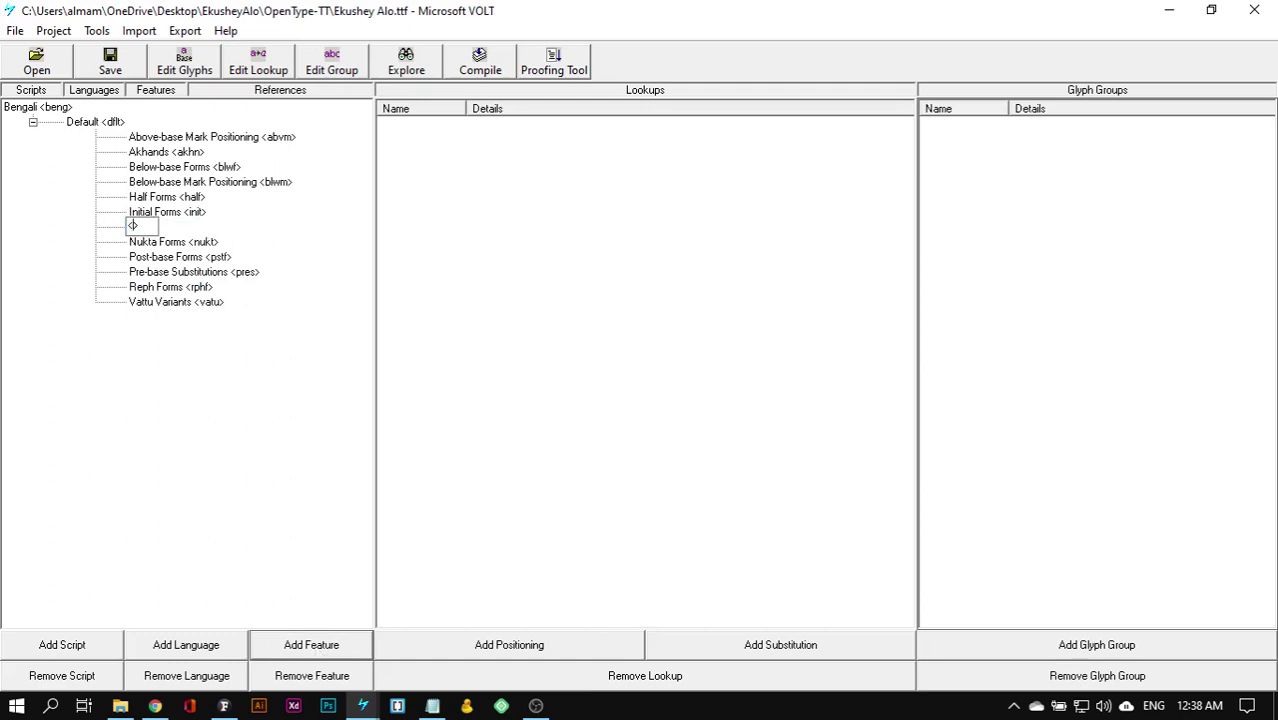
pyautogui.press('Left')
pyautogui.write('psts')
pyautogui.press('Return')
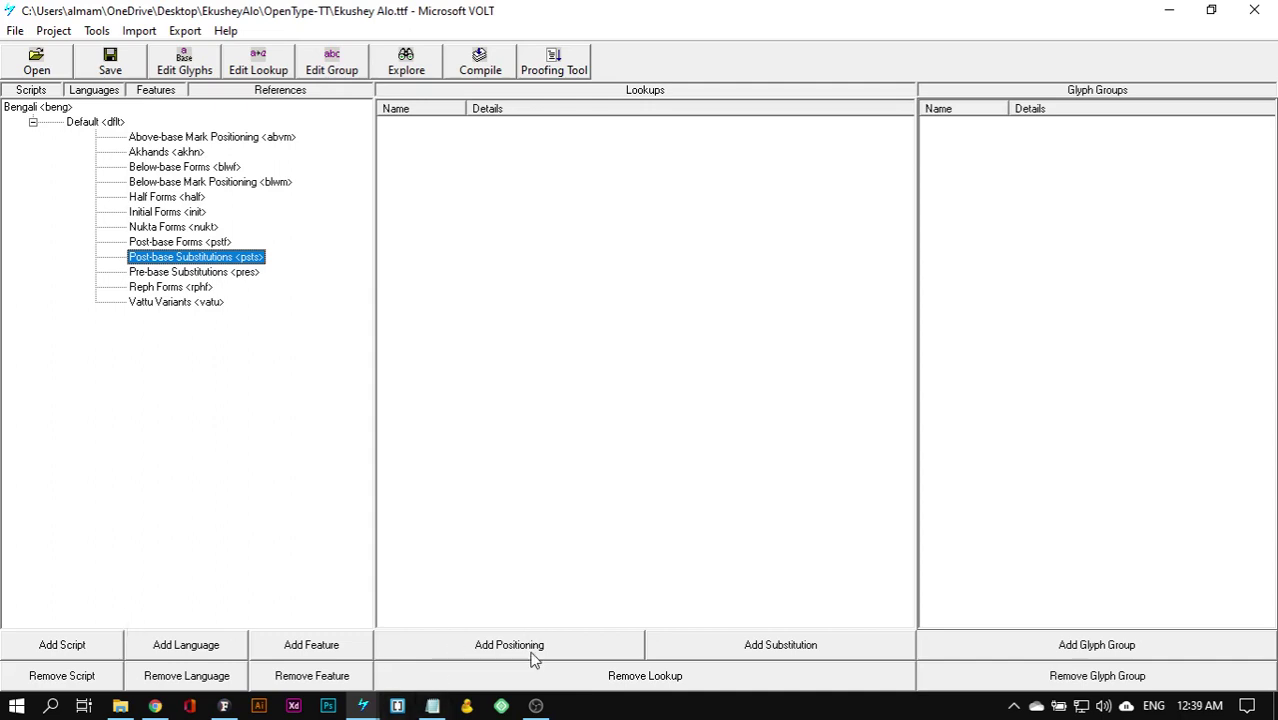
# Step: Create a new substitution lookup and name it init
pyautogui.click(763, 645)
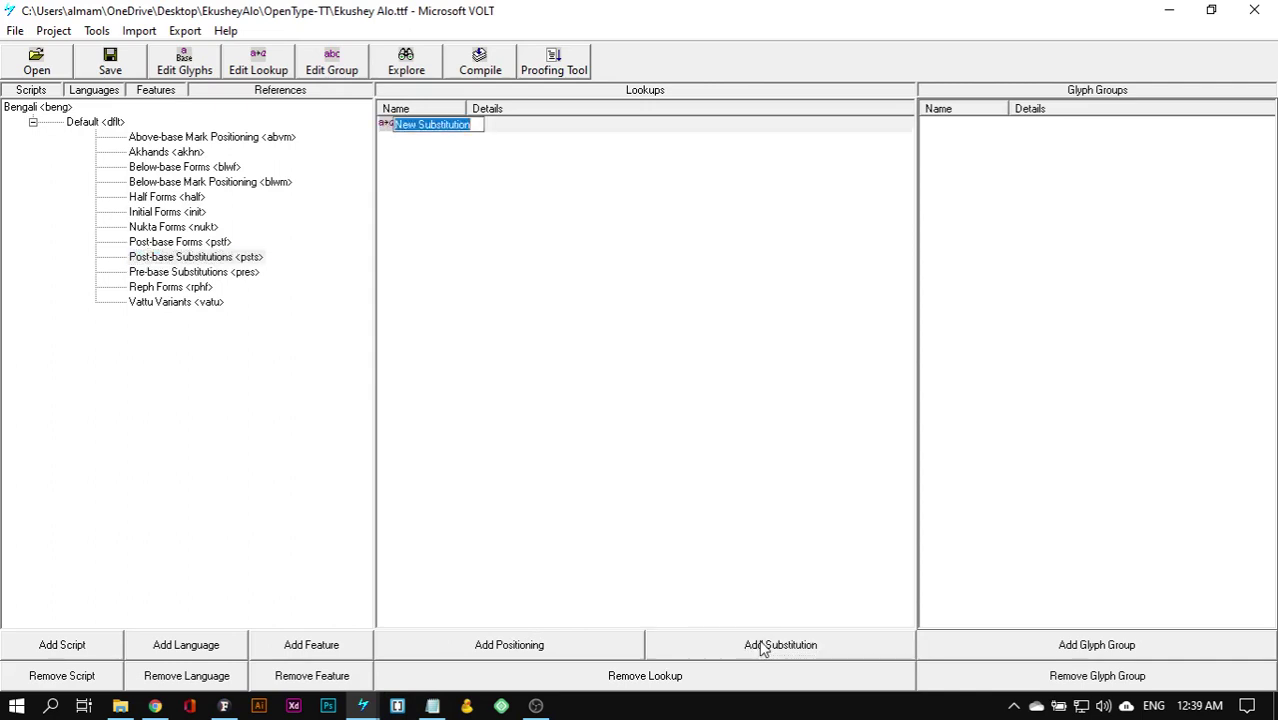
pyautogui.write('in')
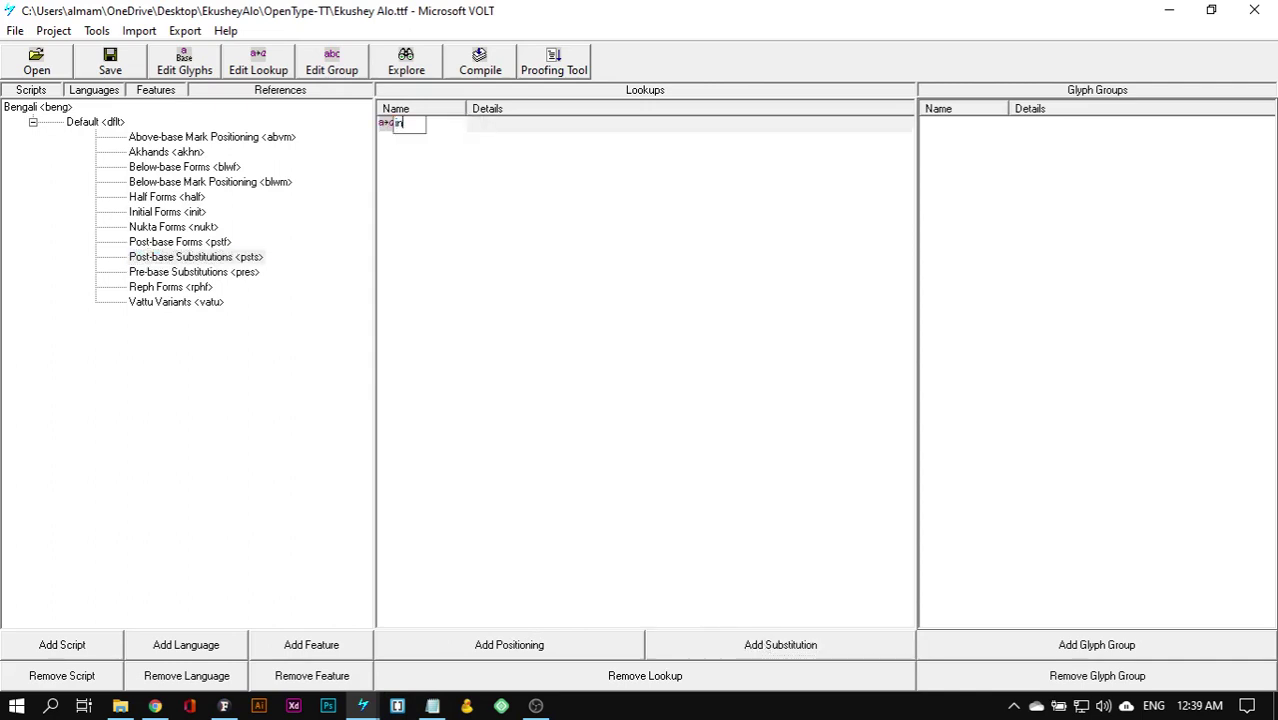
pyautogui.write('it')
pyautogui.press('Return')
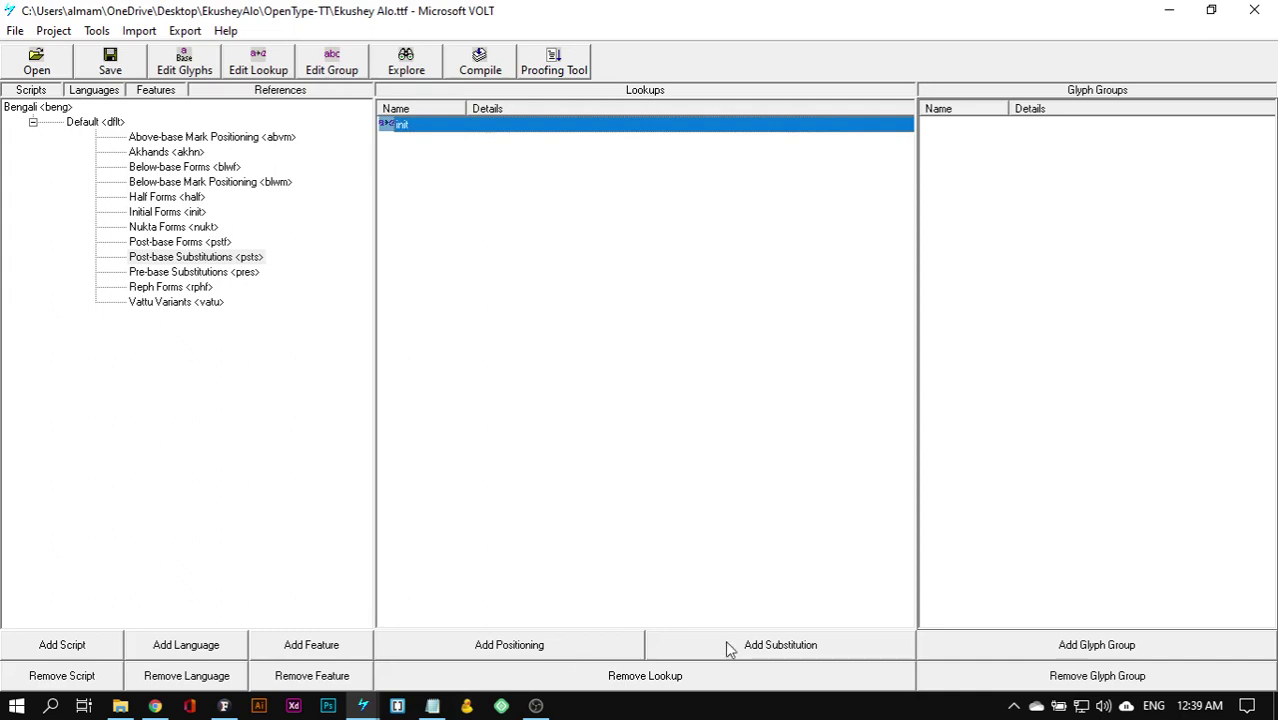
# Step: Create two new substitution lookups below init, naming them nukt and akhn
pyautogui.click(830, 651)
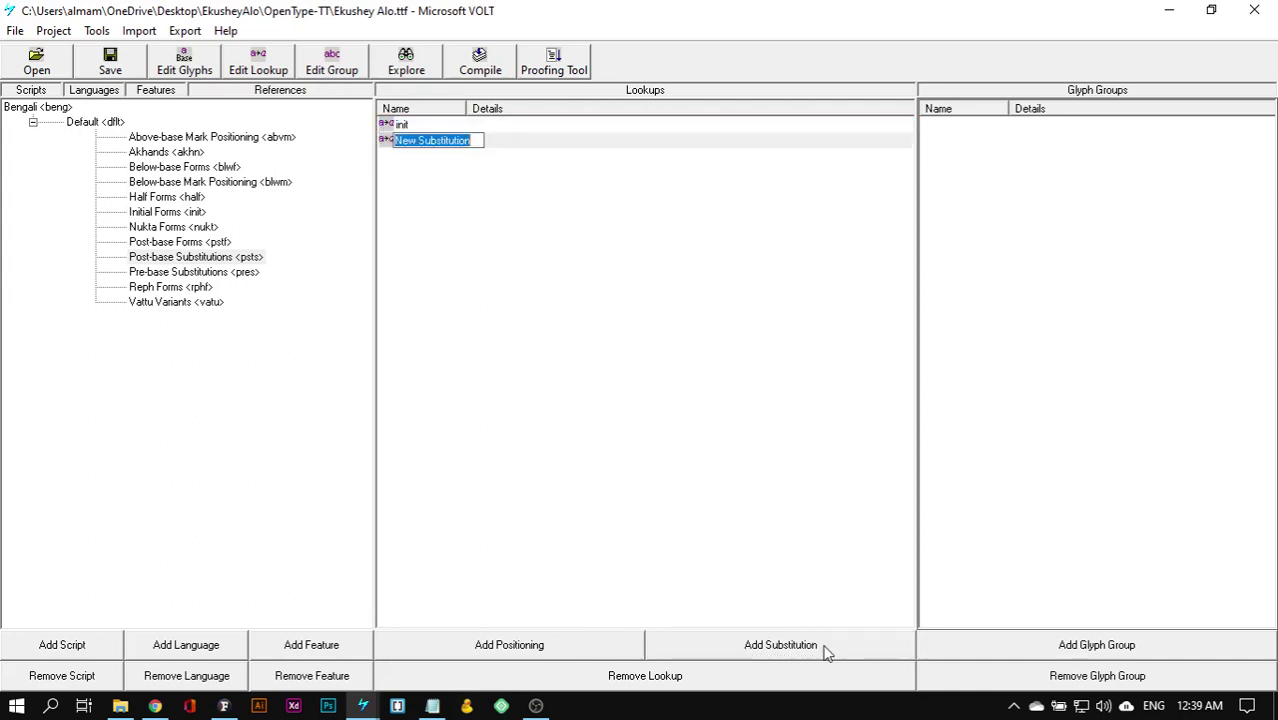
pyautogui.write('nukt')
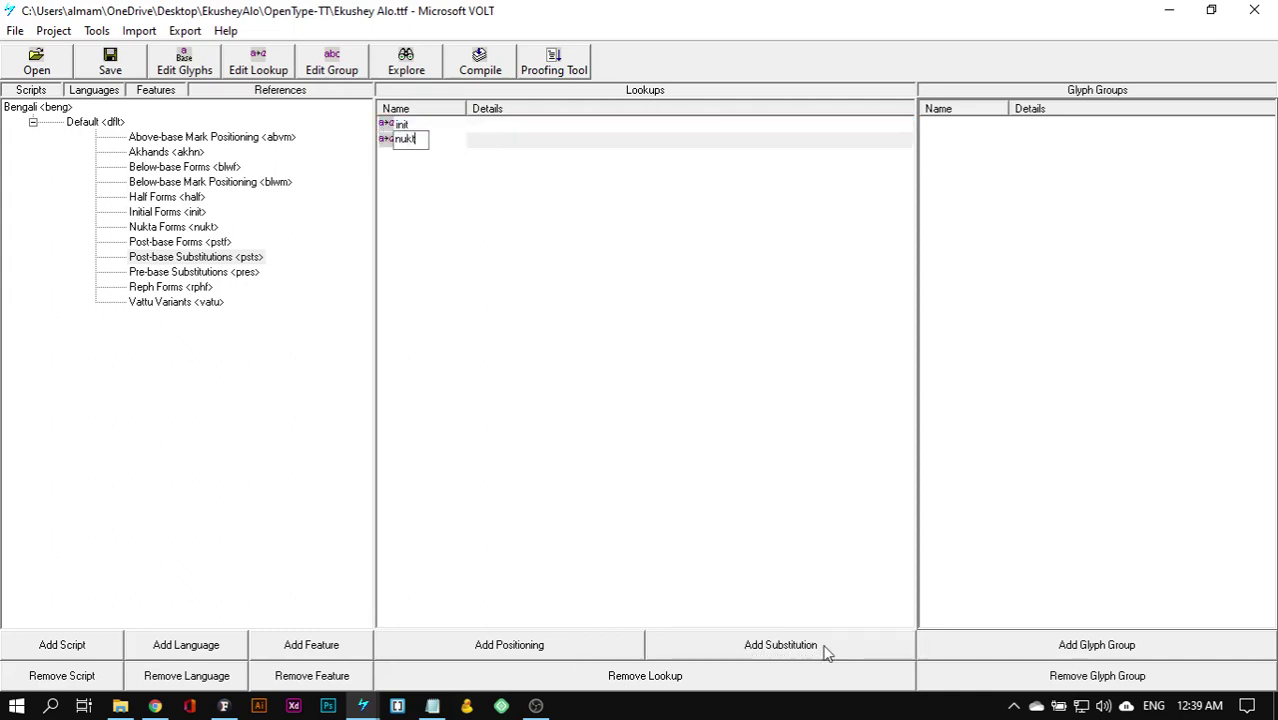
pyautogui.press('Return')
pyautogui.click(793, 656)
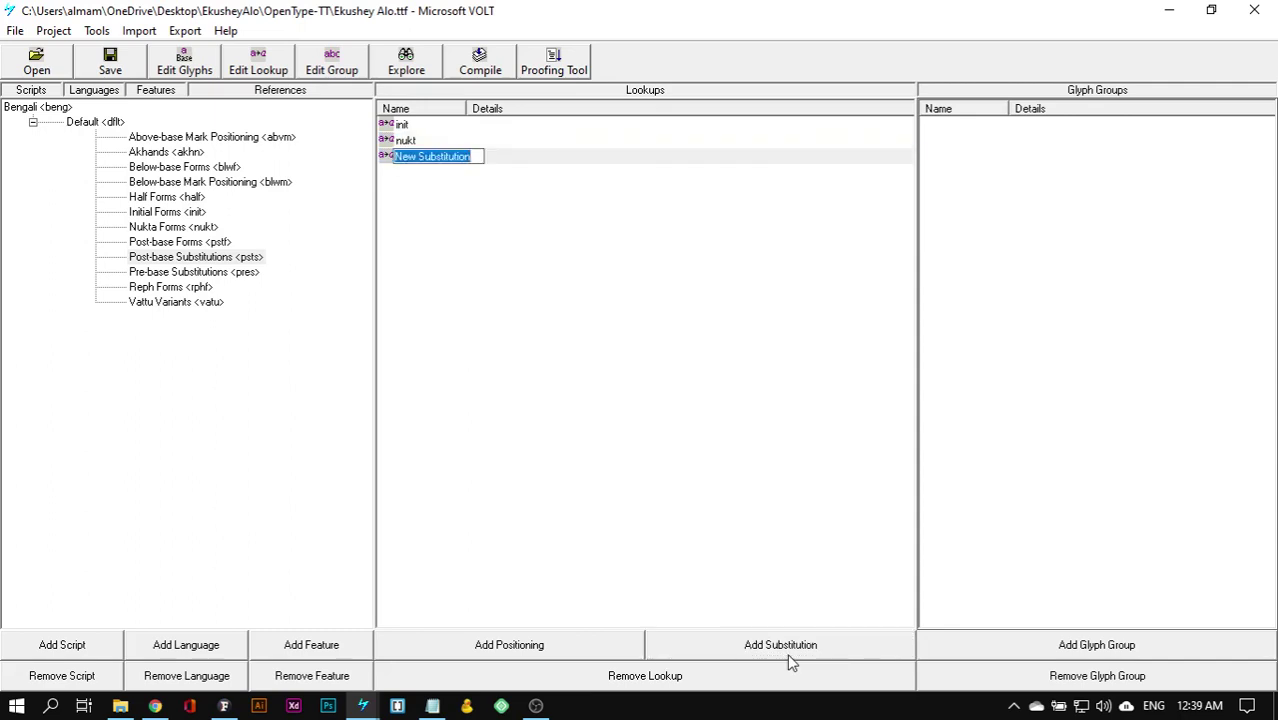
pyautogui.write('akh')
pyautogui.write('n')
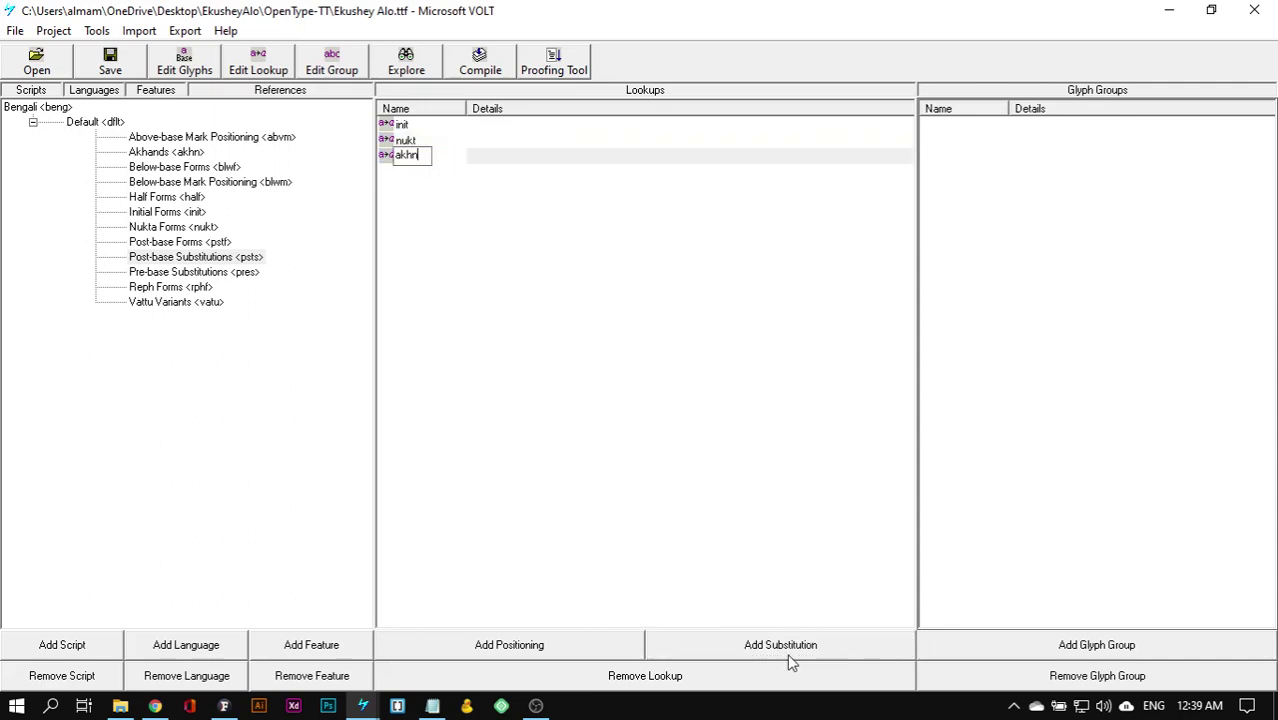
pyautogui.press('Return')
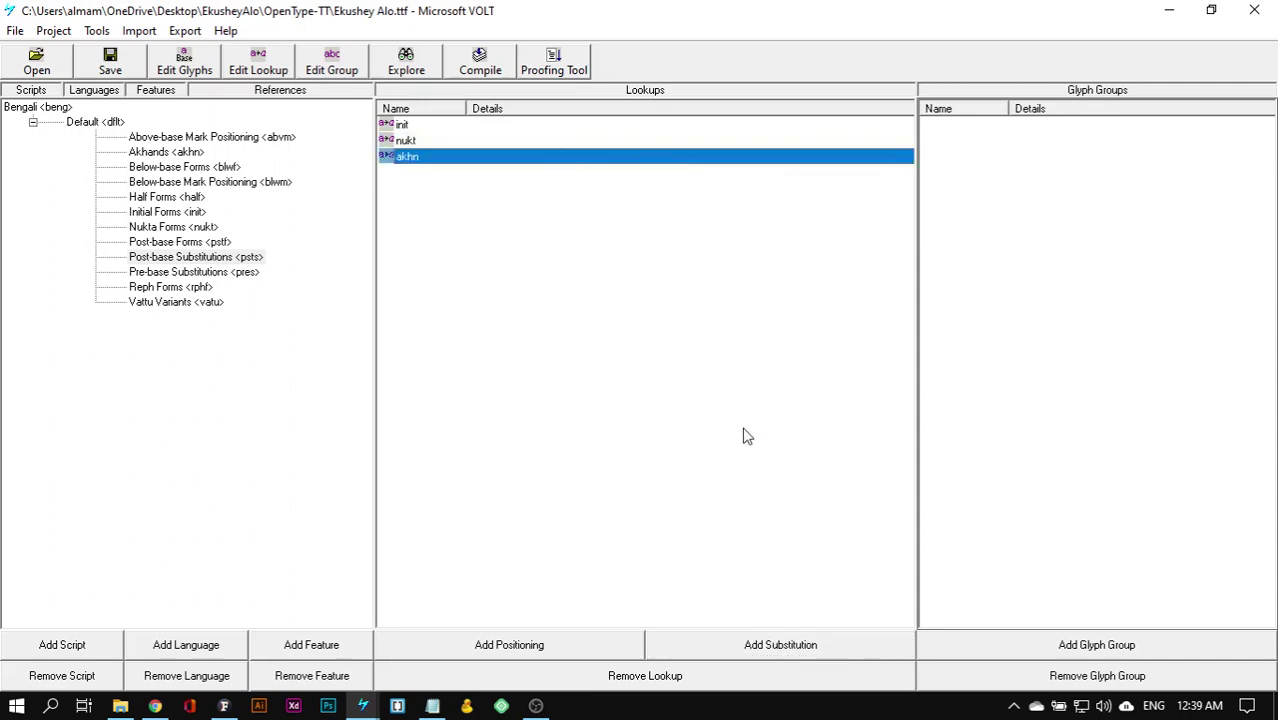
# Step: Create two more substitution lookups after akhn, naming them blwf and rphf
pyautogui.click(770, 648)
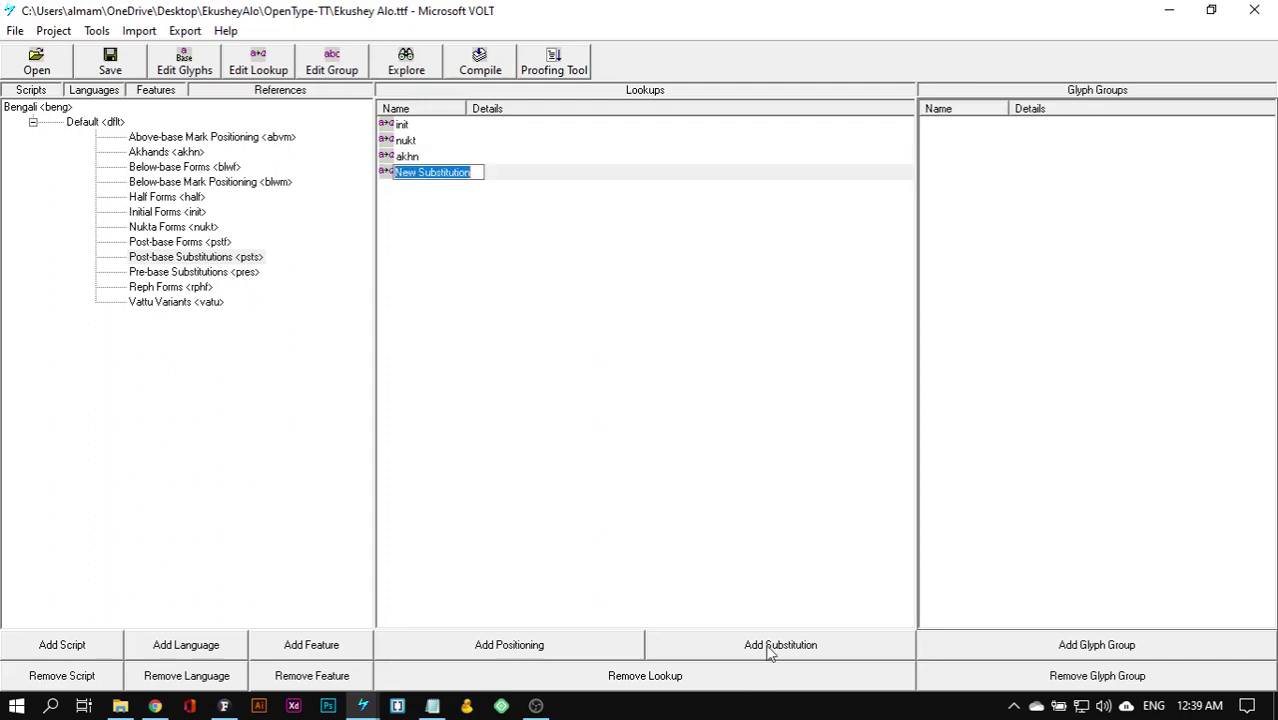
pyautogui.write('blwf')
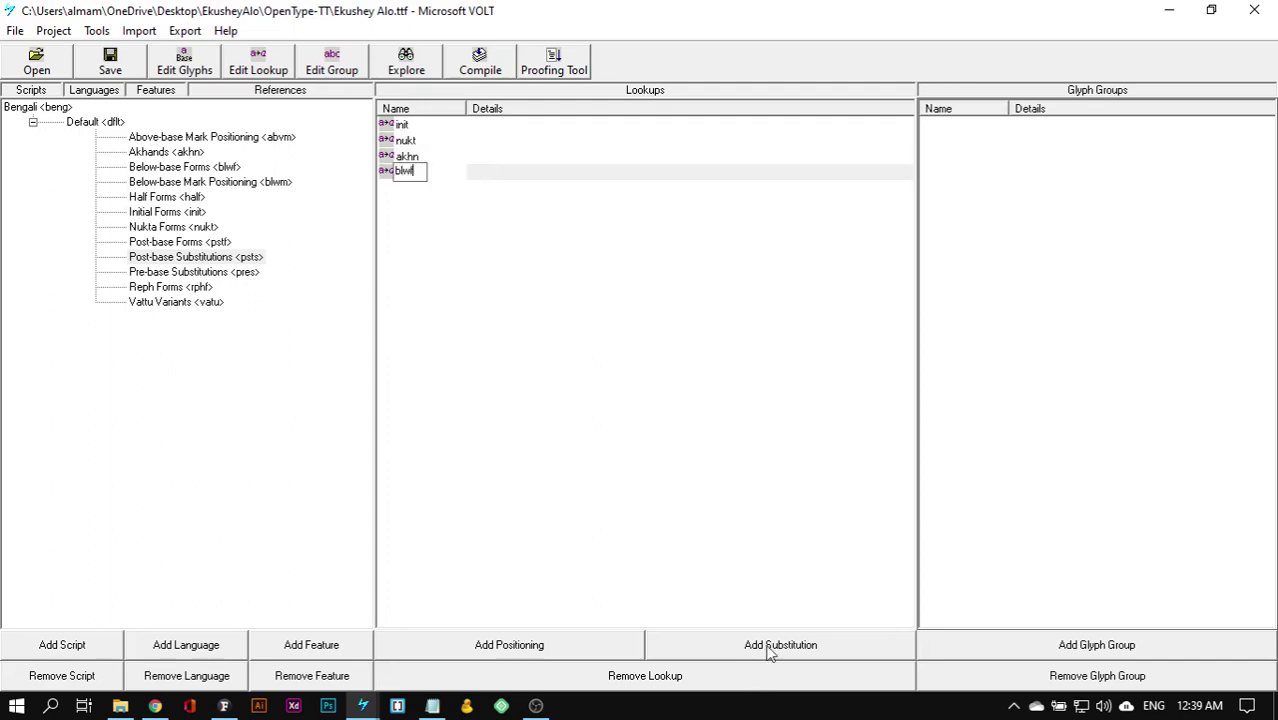
pyautogui.press('Return')
pyautogui.click(812, 644)
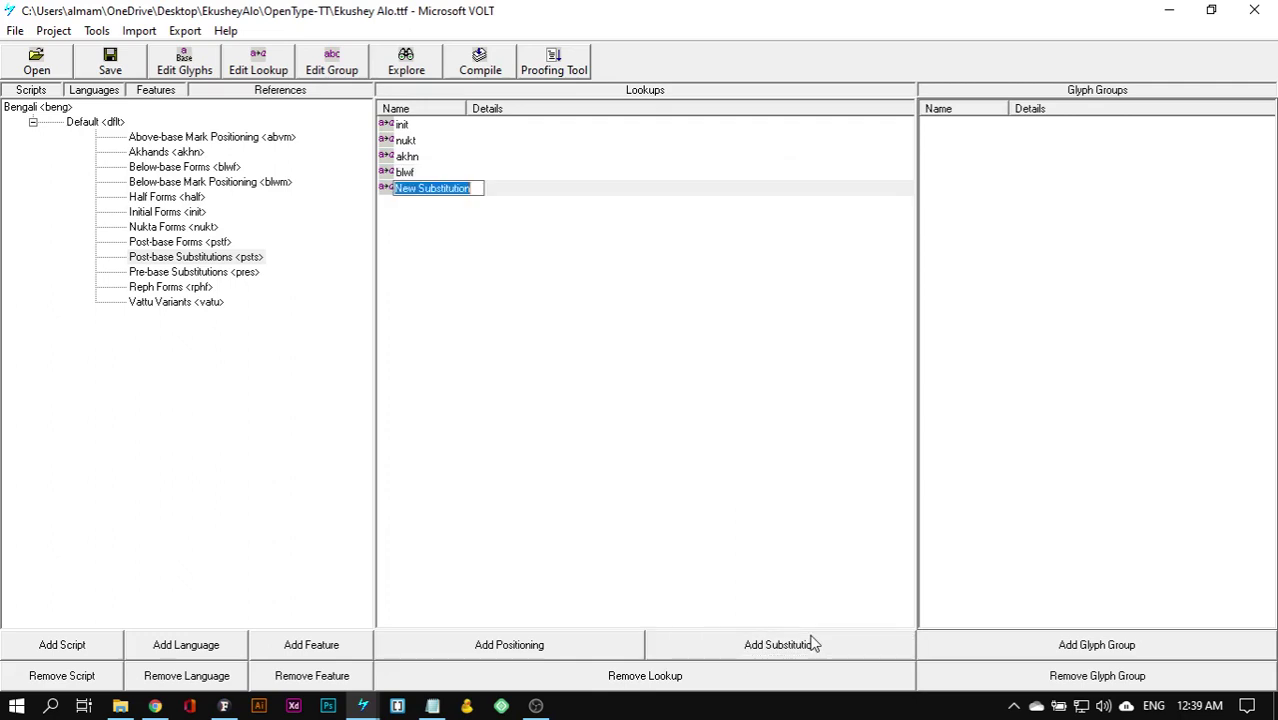
pyautogui.write('rphf')
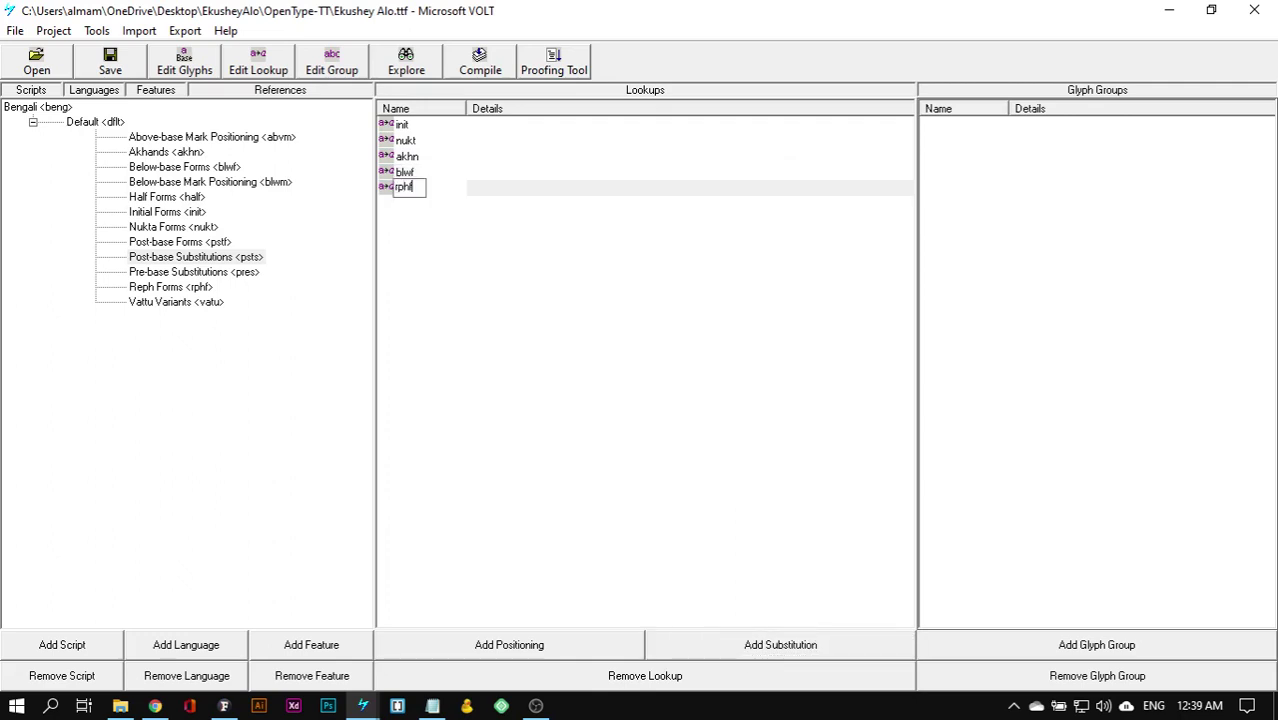
pyautogui.press('Return')
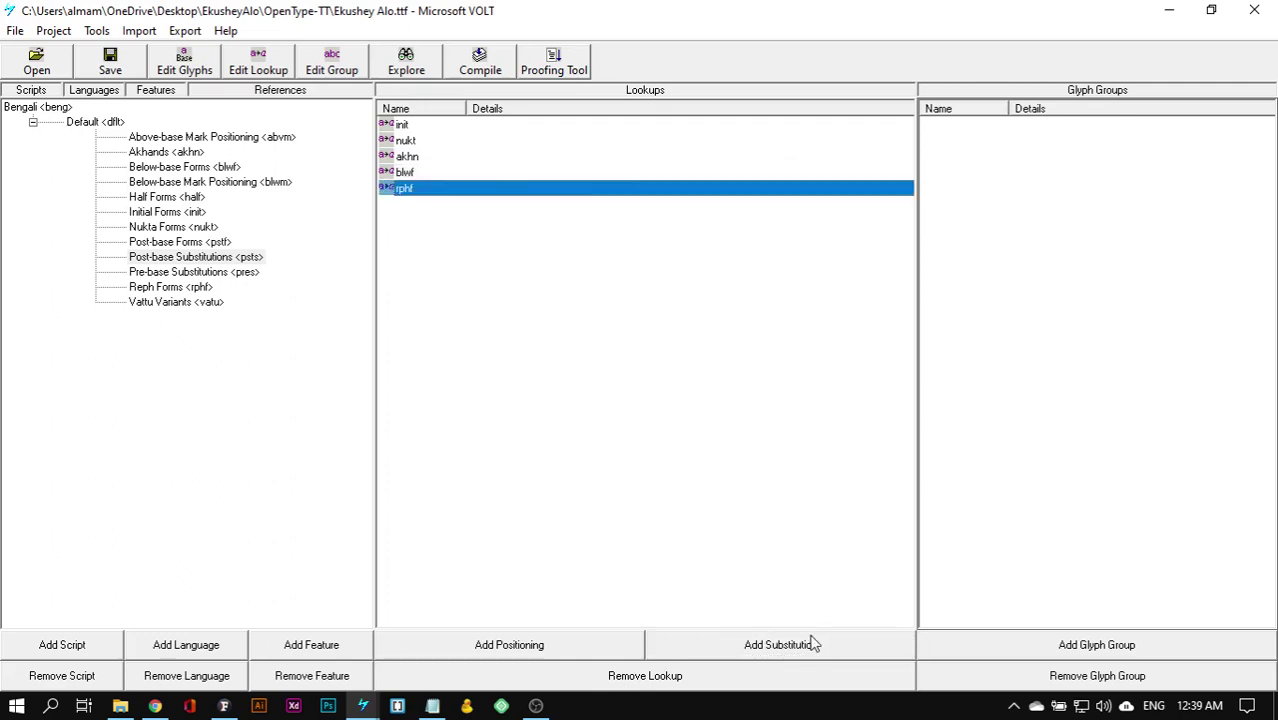
# Step: Create two more substitution lookups after rphf, naming them half and pstf
pyautogui.click(812, 644)
pyautogui.write('half')
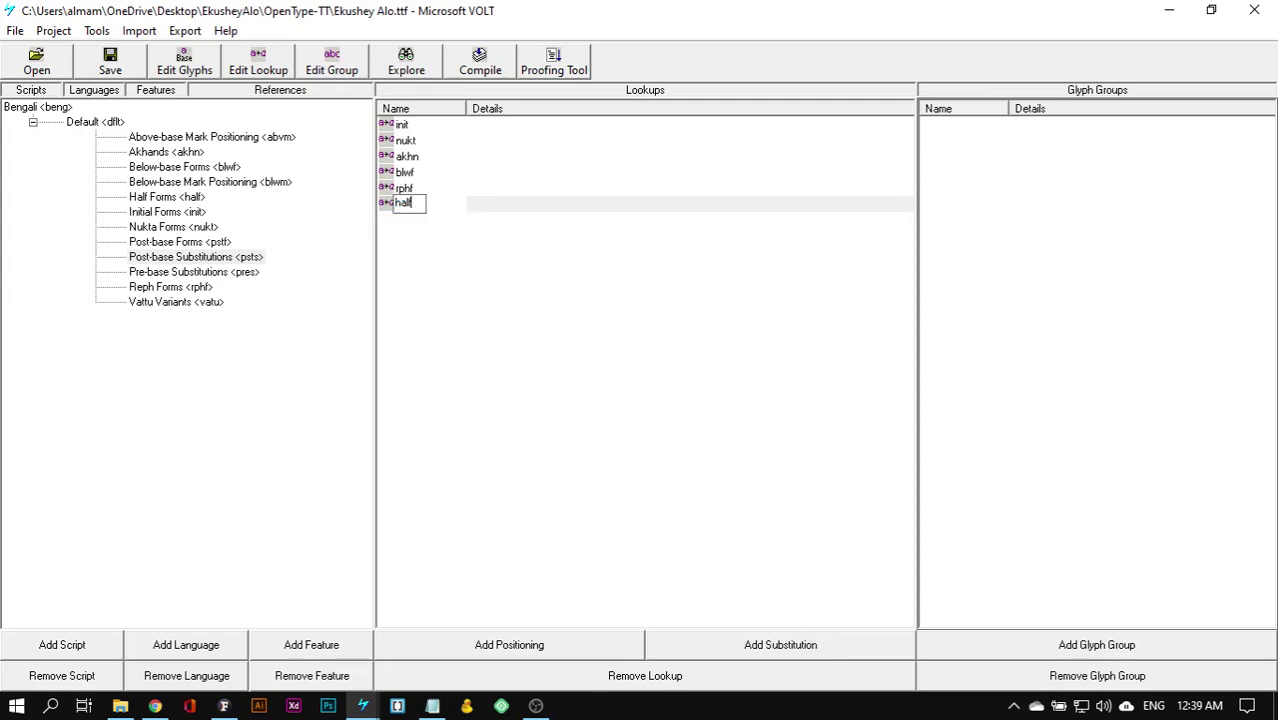
pyautogui.press('Return')
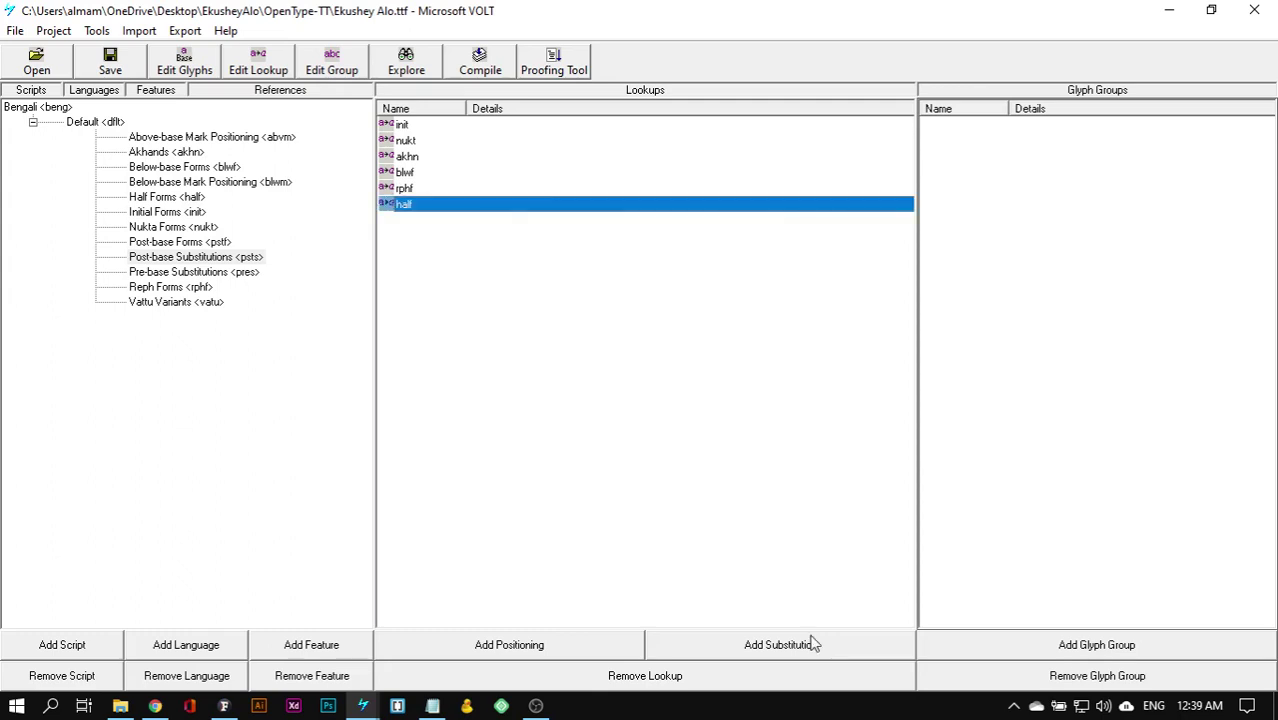
pyautogui.click(812, 644)
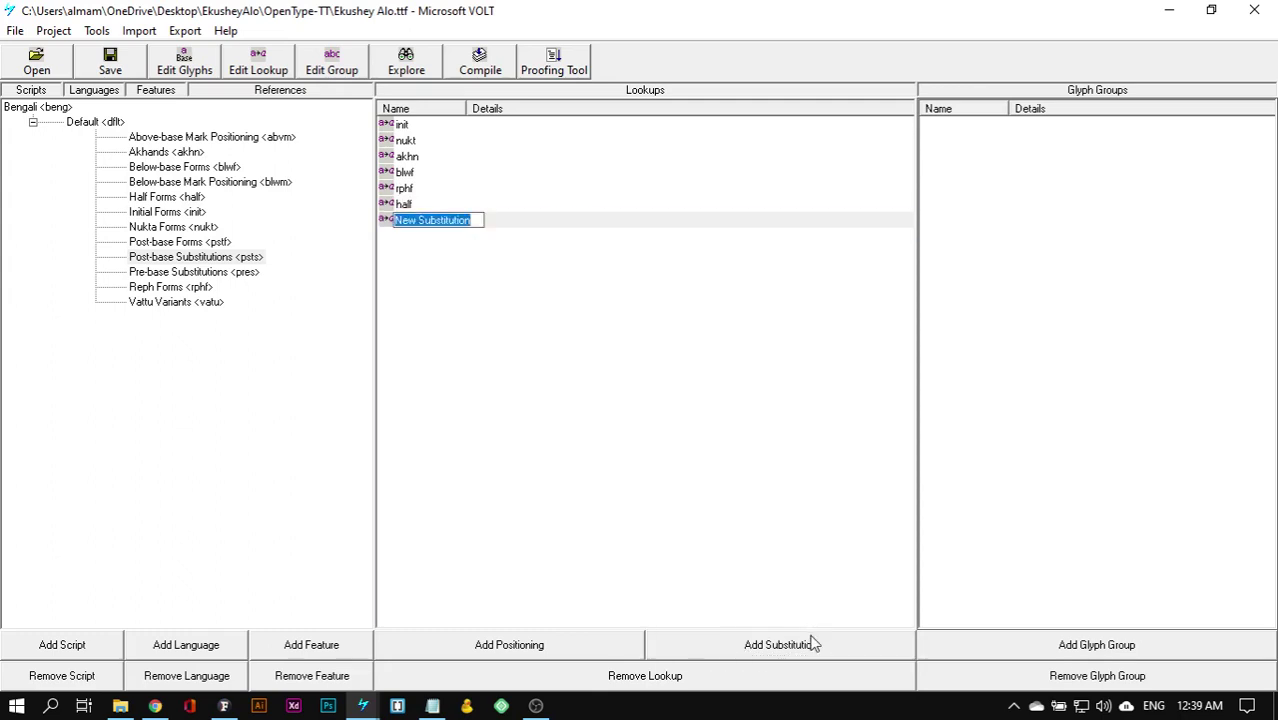
pyautogui.write('psft')
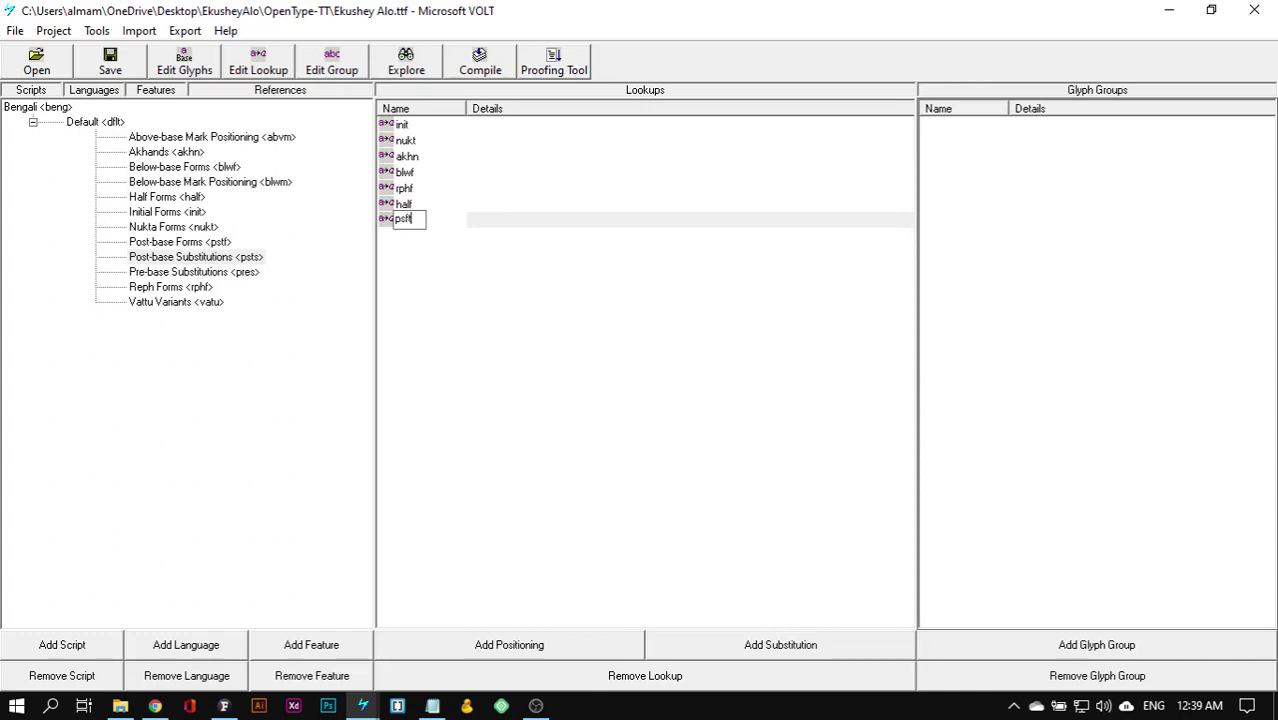
pyautogui.press('BackSpace')
pyautogui.press('BackSpace')
pyautogui.write('tf')
pyautogui.press('BackSpace')
pyautogui.write('f')
pyautogui.press('Return')
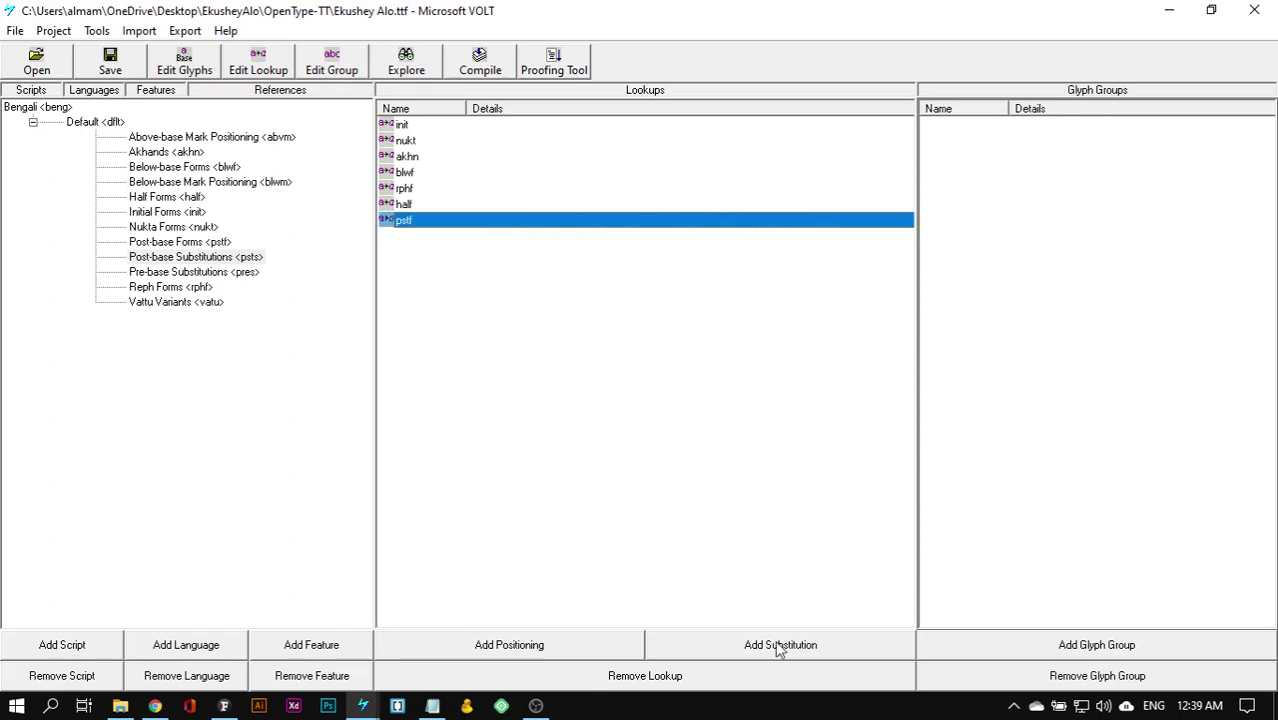
# Step: Create two more substitution lookups after pstf, naming them vatu and pres
pyautogui.click(780, 645)
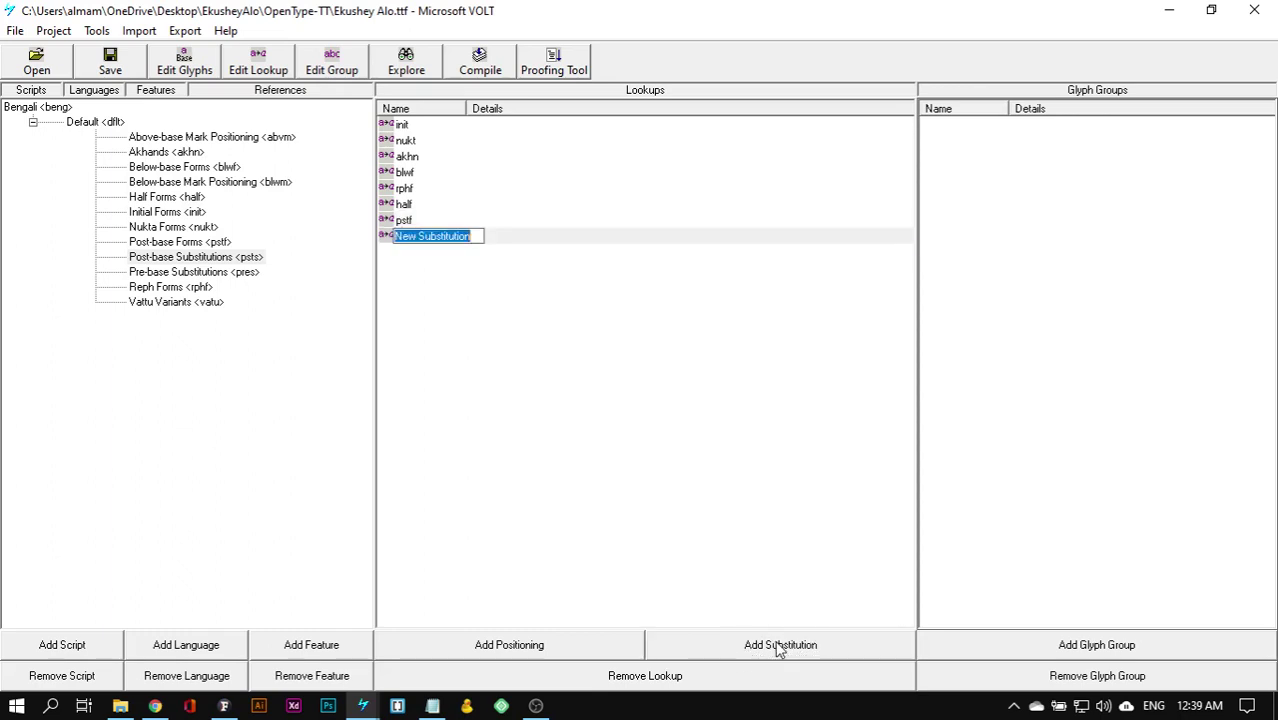
pyautogui.write('vatu')
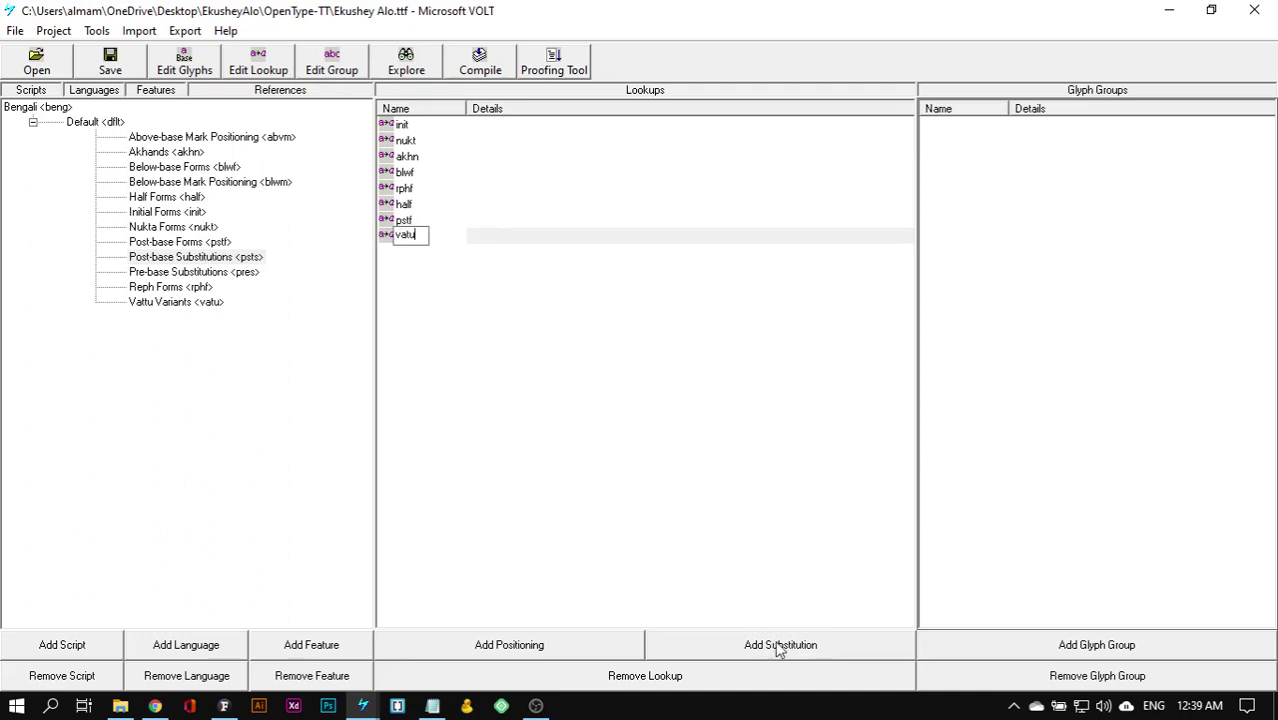
pyautogui.press('Return')
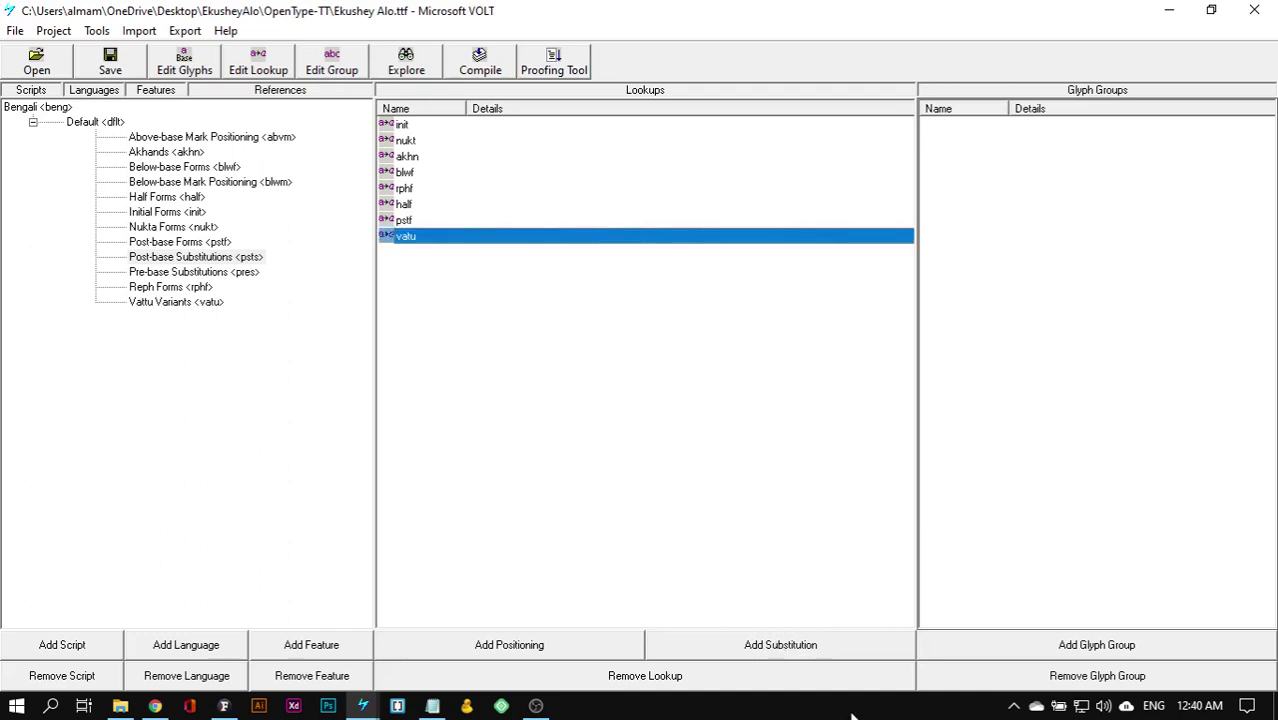
pyautogui.click(820, 645)
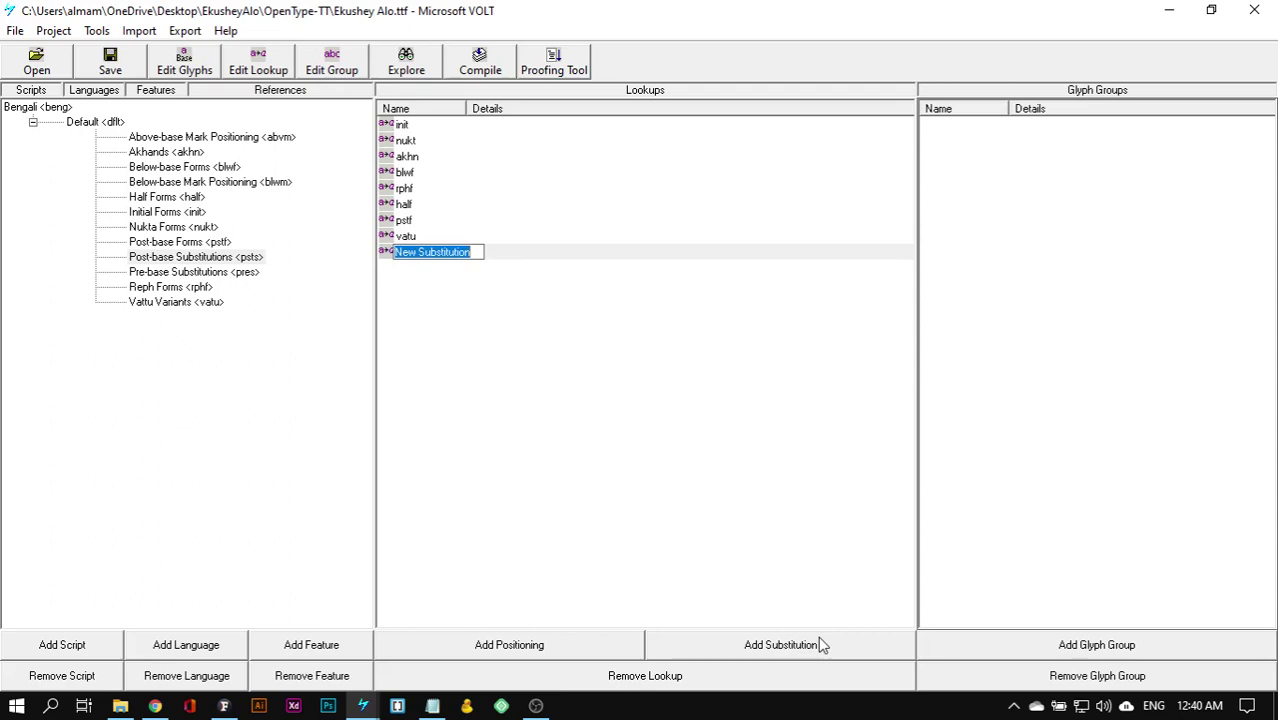
pyautogui.write('pres')
pyautogui.press('Return')
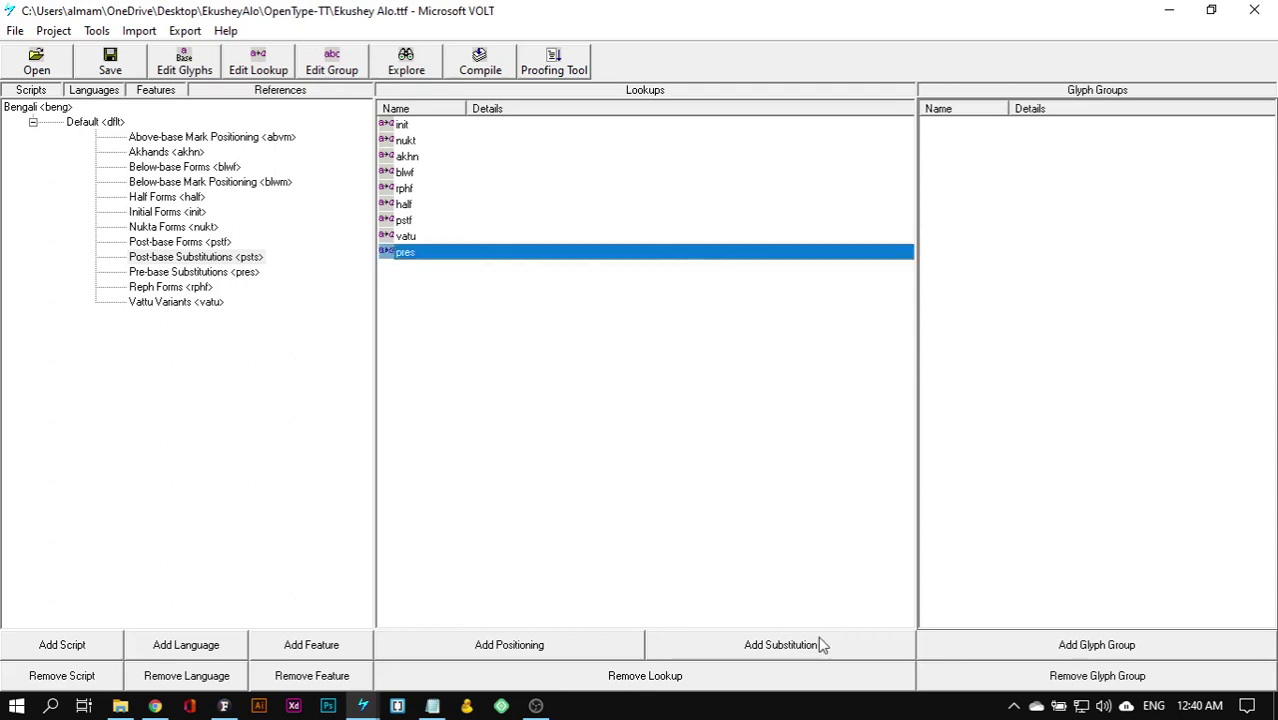
# Step: Create two more substitution lookups after pres, naming them blws and psts
pyautogui.click(797, 648)
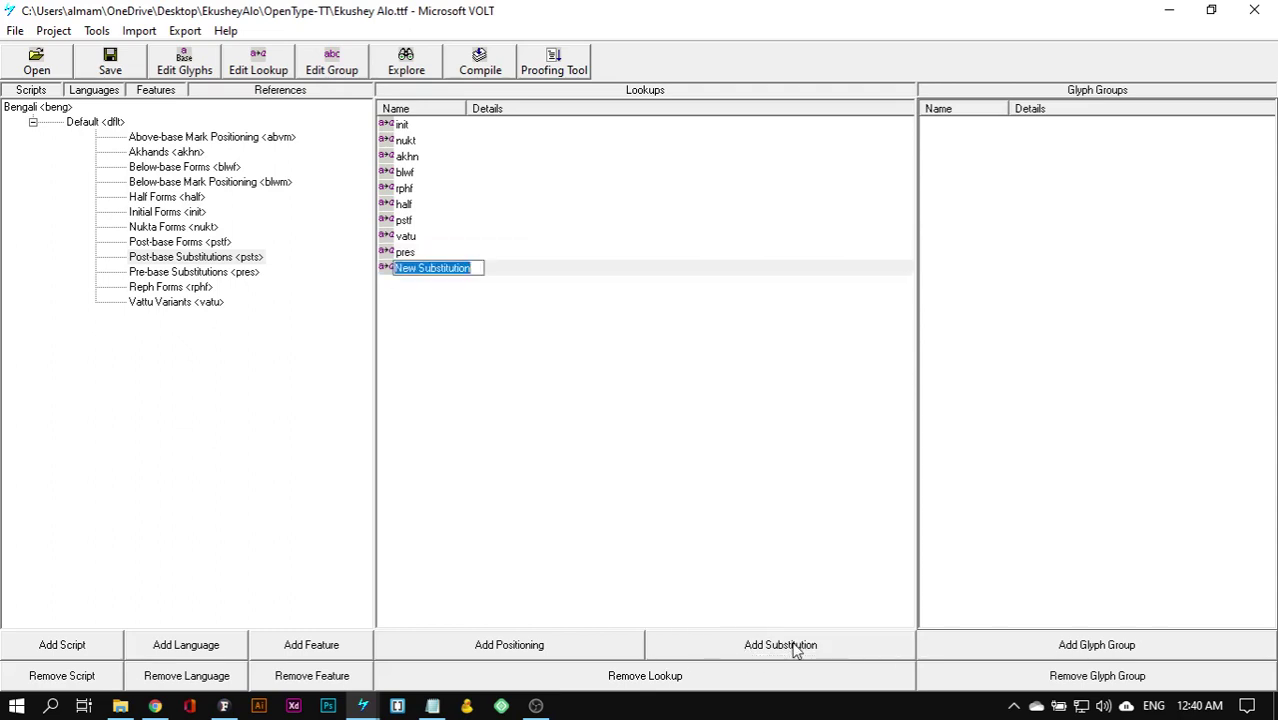
pyautogui.write('blws')
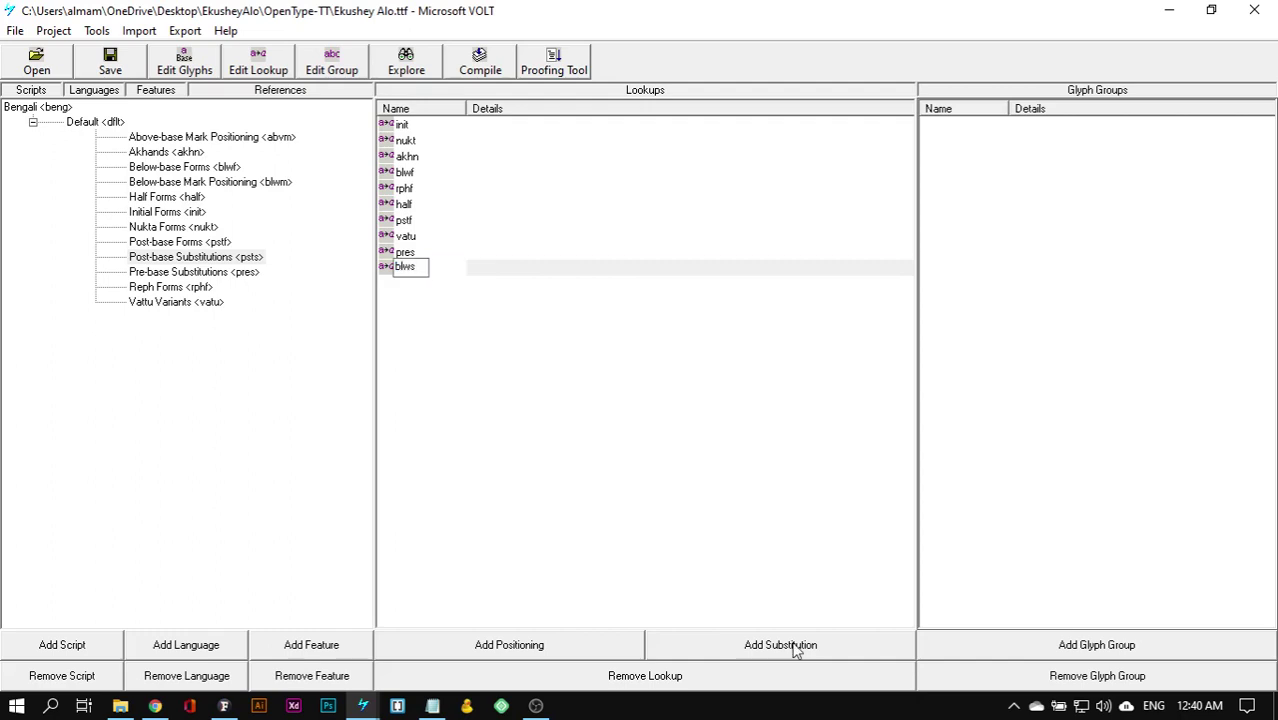
pyautogui.press('Return')
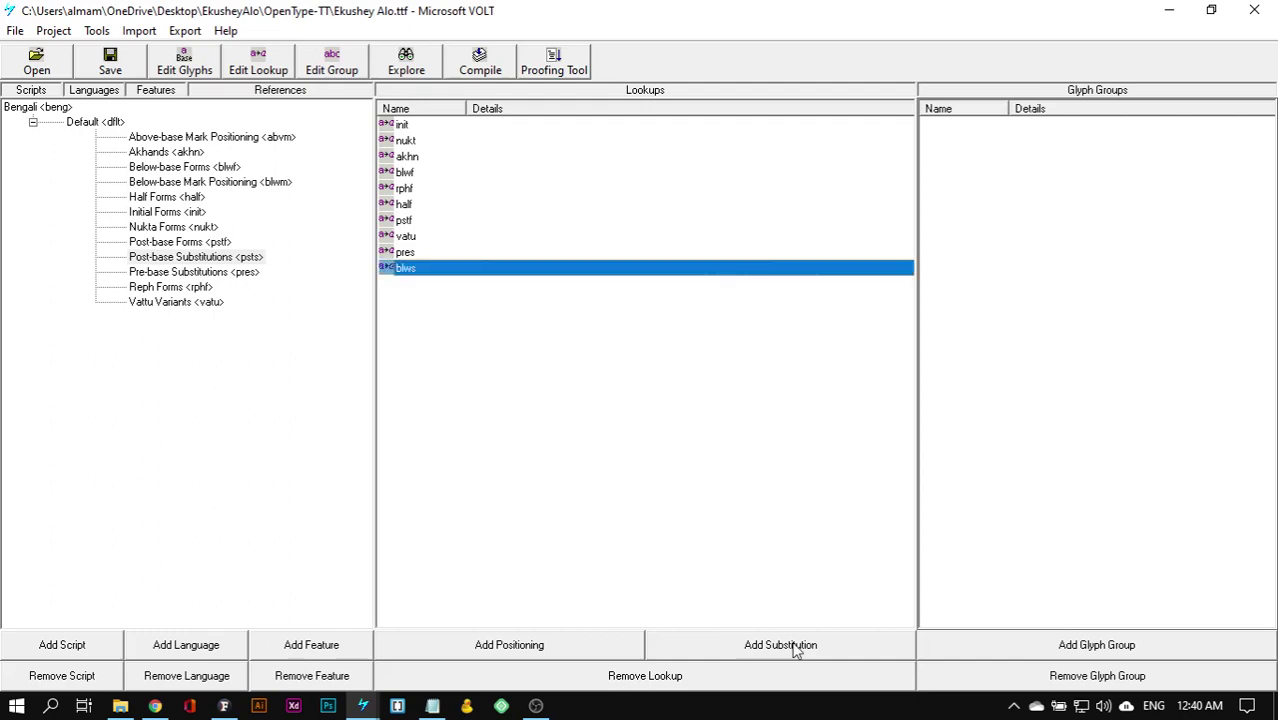
pyautogui.click(797, 648)
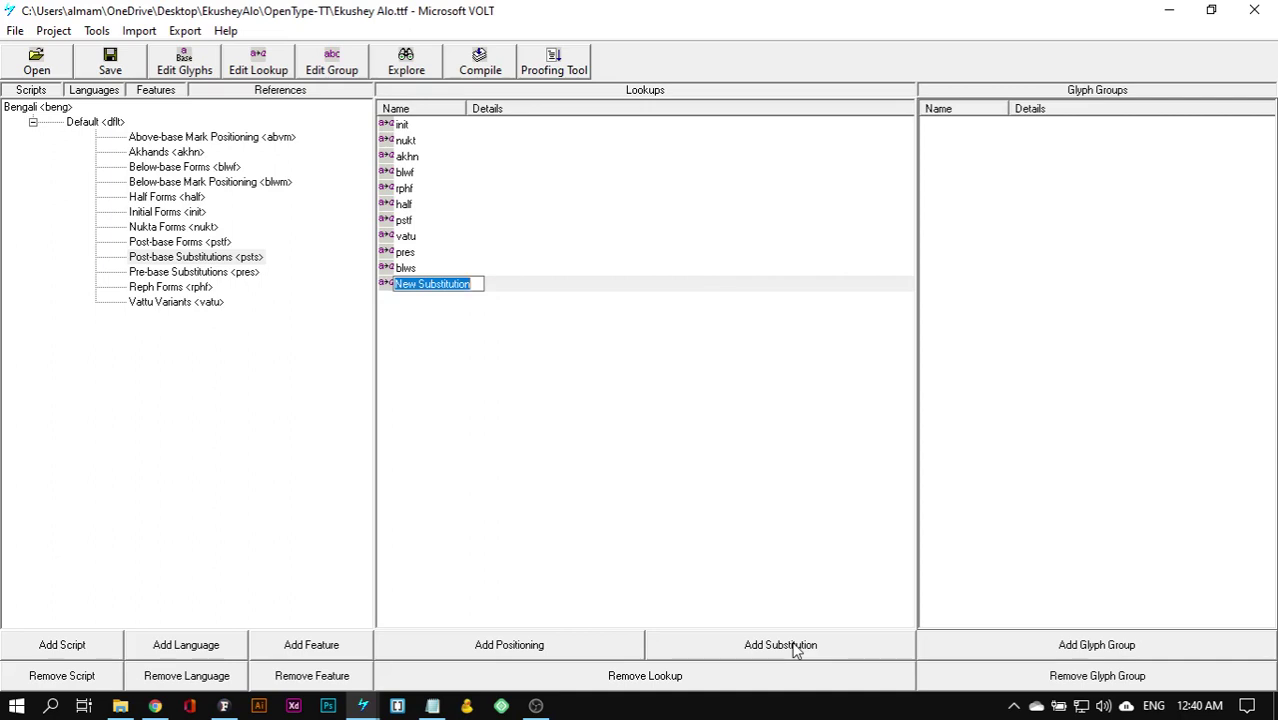
pyautogui.write('p')
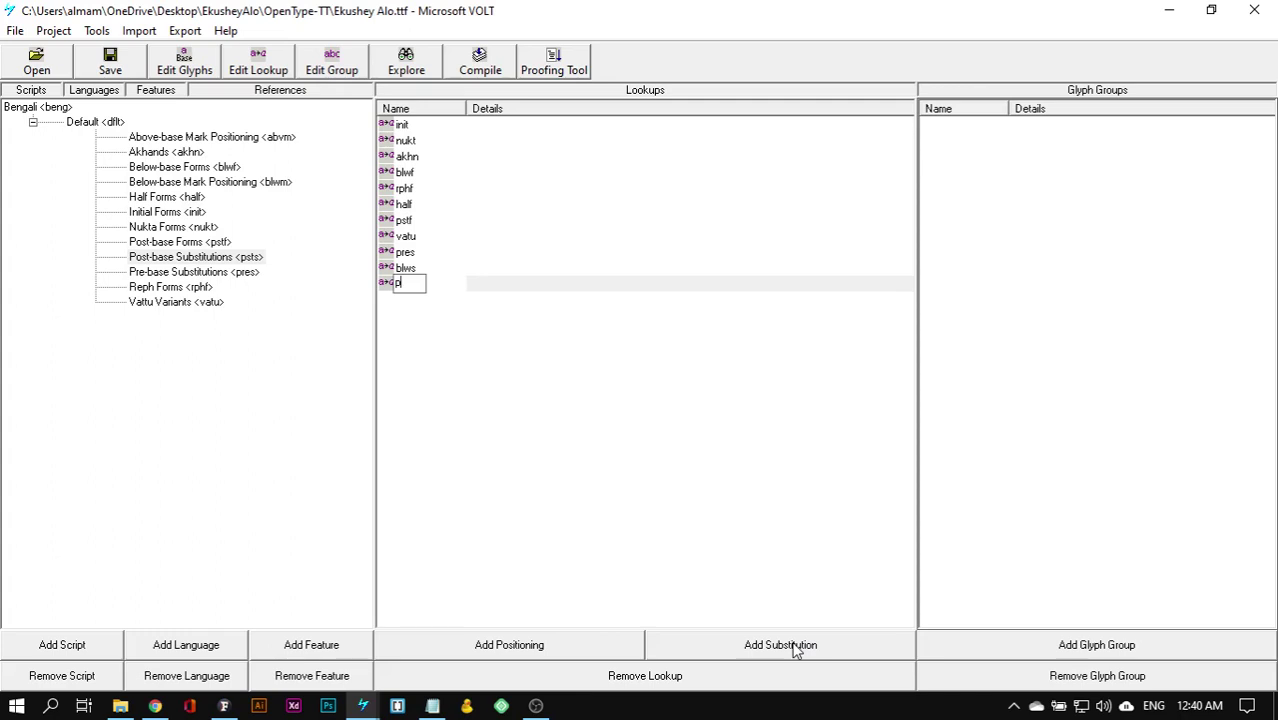
pyautogui.write('sts')
pyautogui.press('Return')
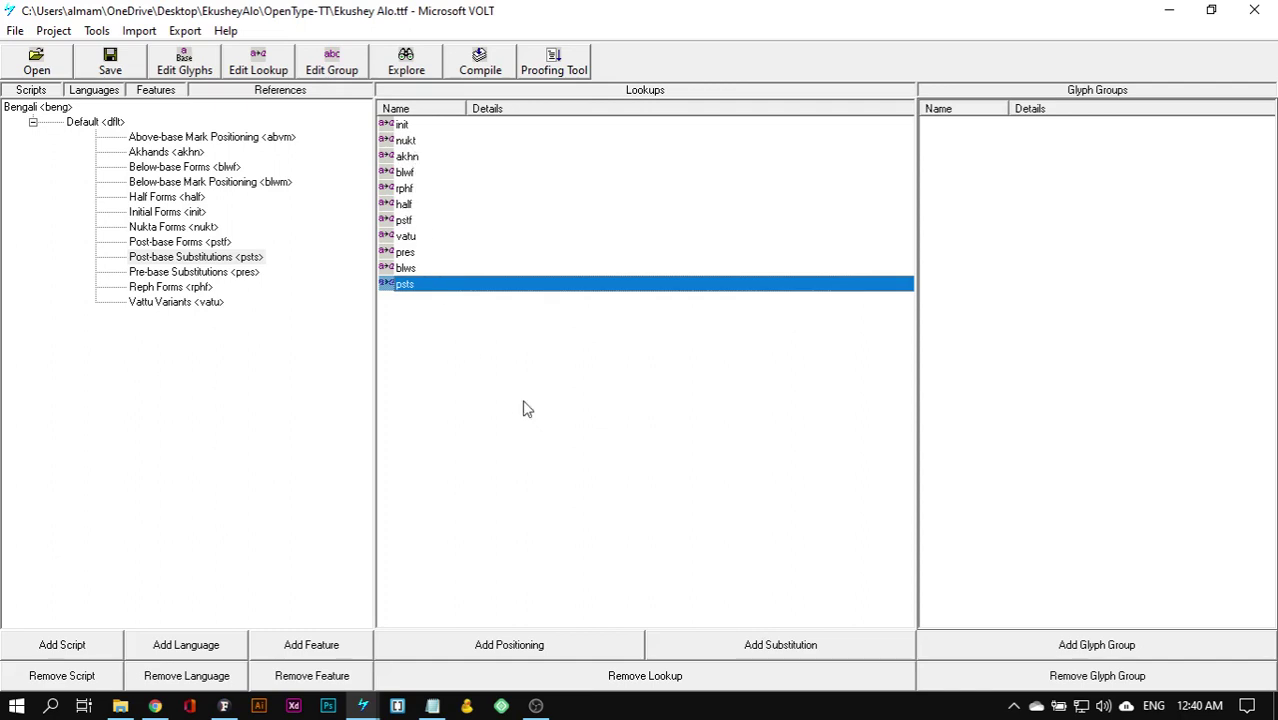
# Step: Create a new substitution lookup after psts and name it blwm
pyautogui.click(759, 648)
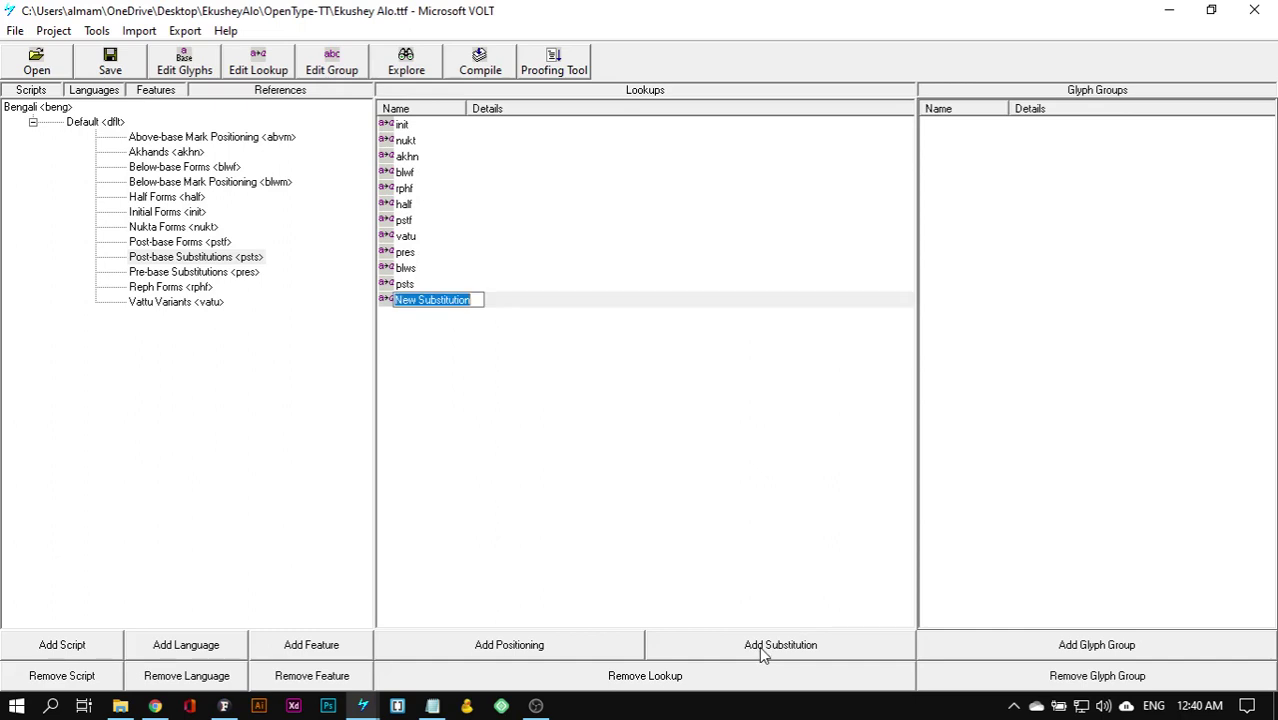
pyautogui.write('b')
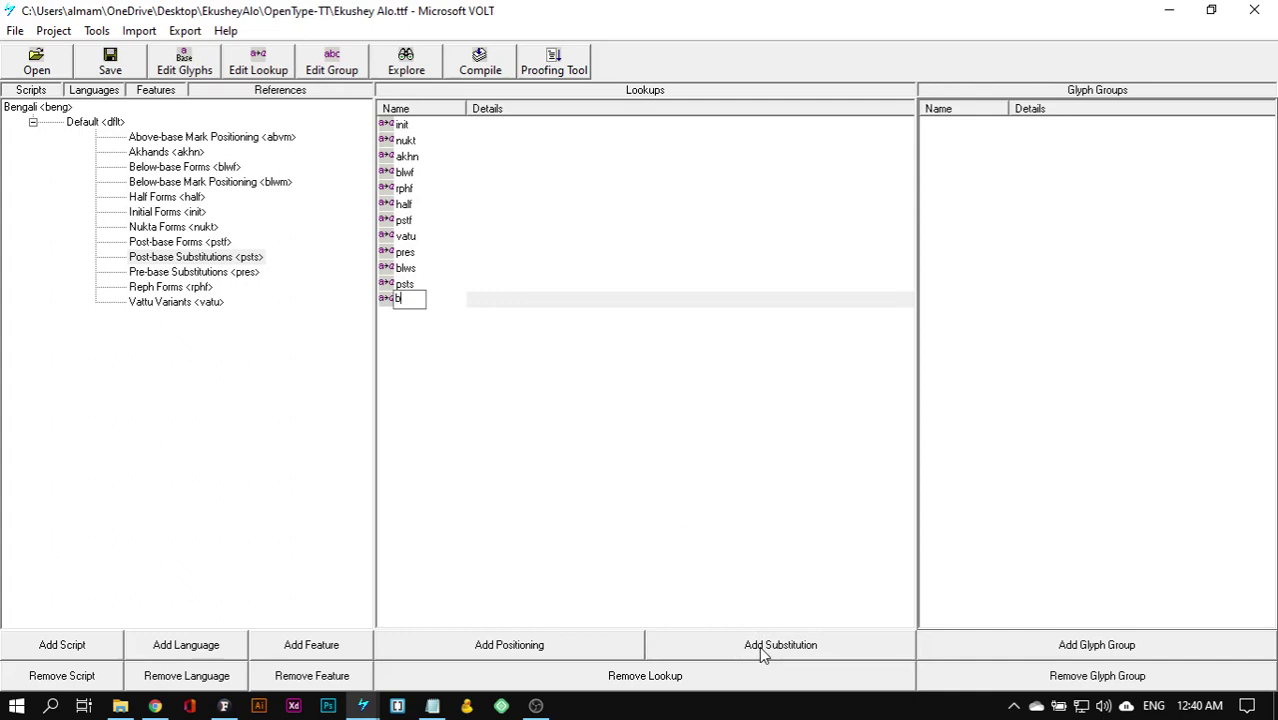
pyautogui.write('lwm')
pyautogui.press('Return')
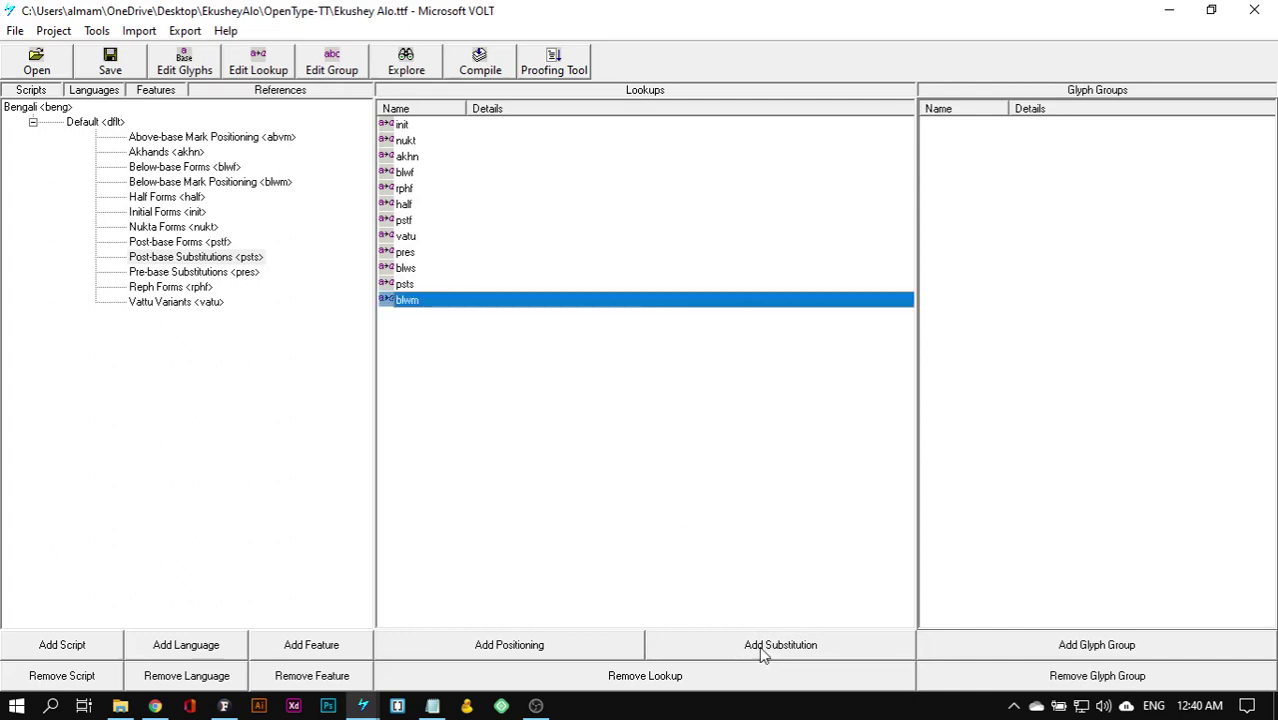
# Step: Remove the blwm substitution lookup from the lookup list
pyautogui.click(642, 678)
pyautogui.click(394, 306)
pyautogui.click(620, 678)
pyautogui.click(402, 302)
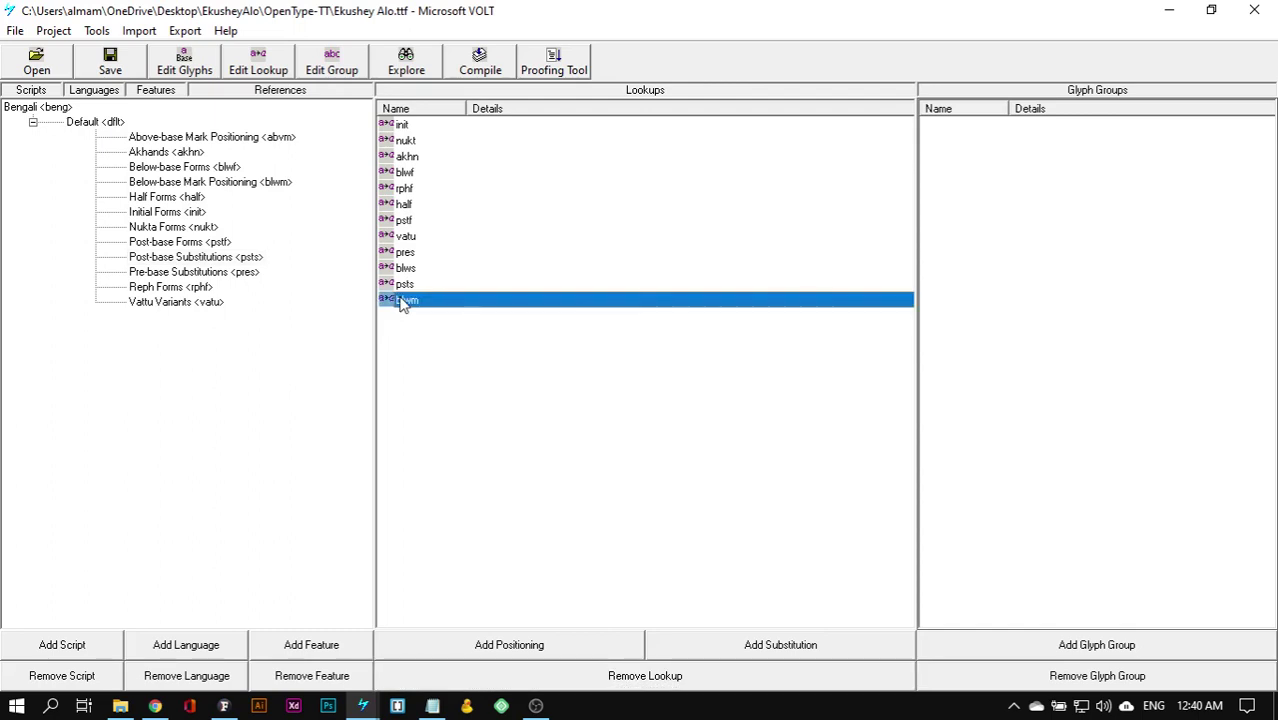
pyautogui.click(428, 308)
pyautogui.doubleClick(409, 304)
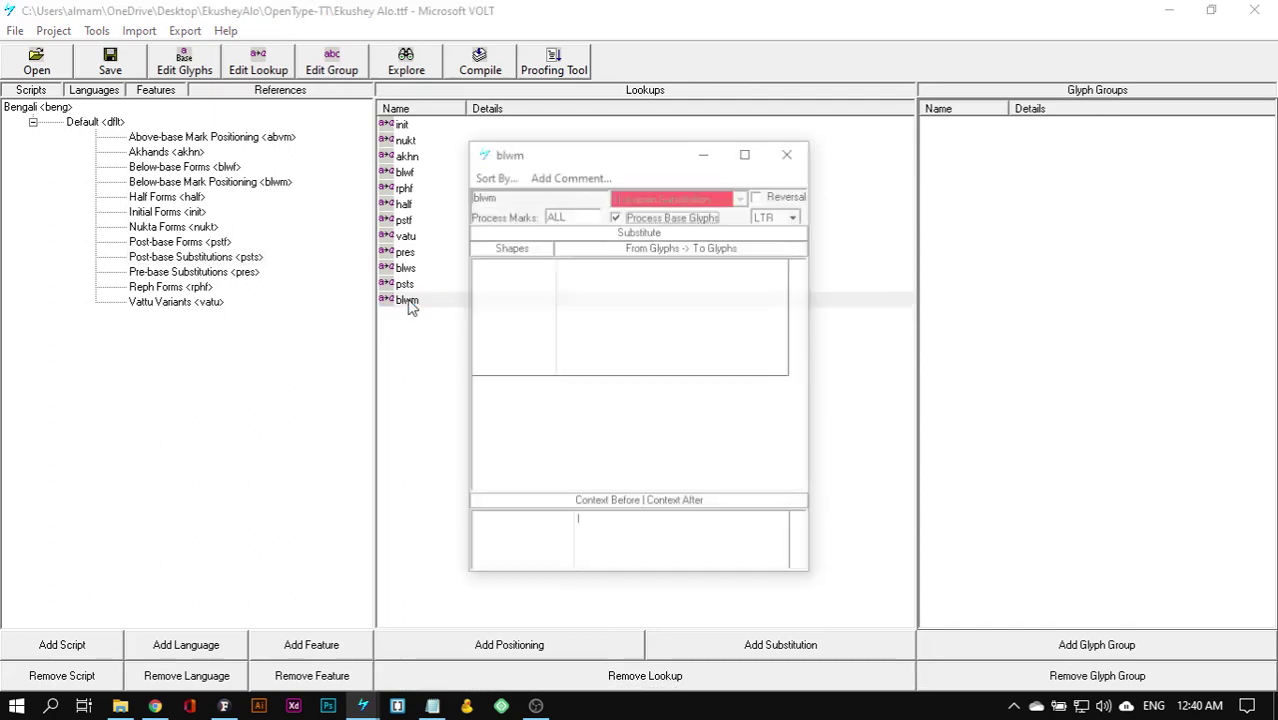
pyautogui.click(790, 151)
pyautogui.click(614, 678)
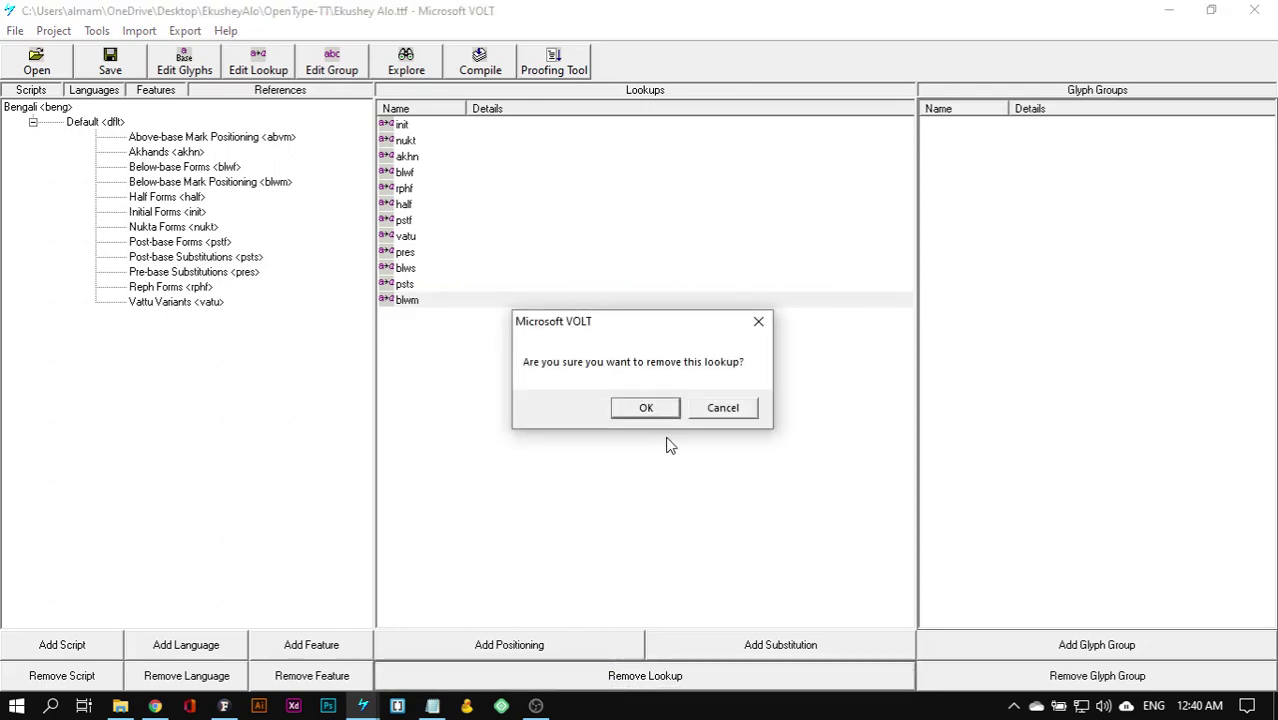
pyautogui.click(659, 408)
# Step: Create a new positioning lookup and name it blwm
pyautogui.click(540, 638)
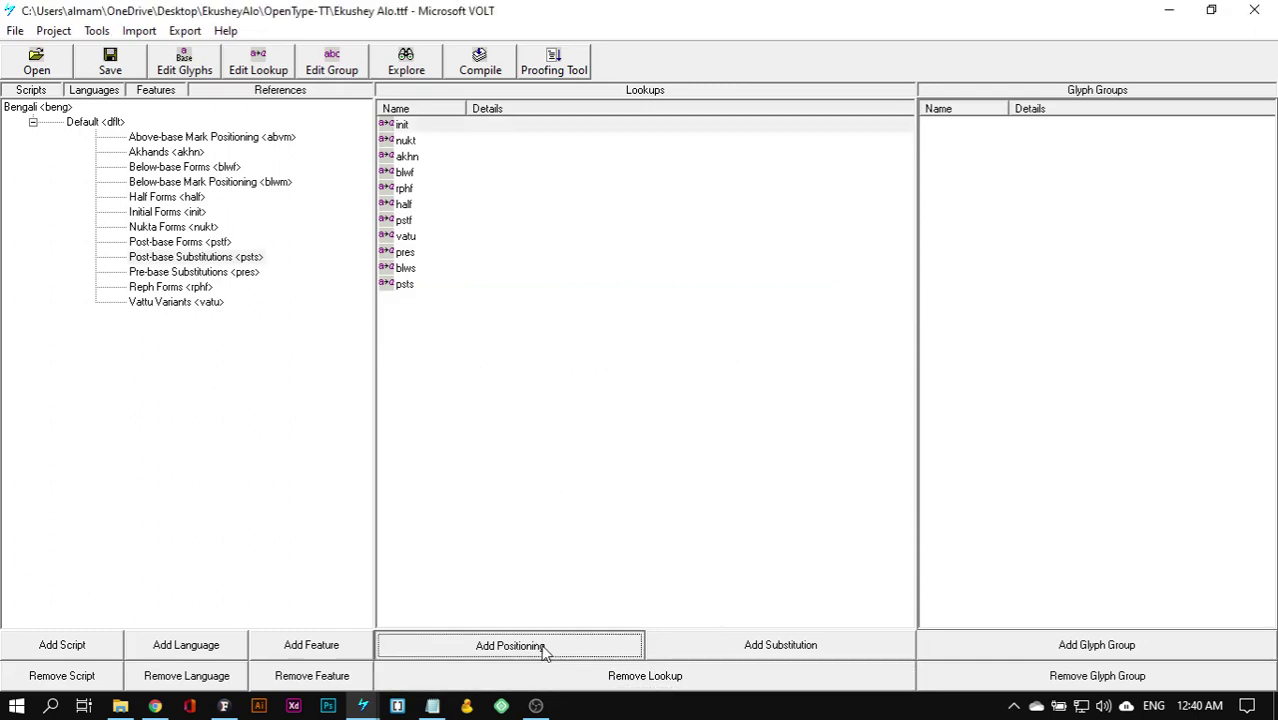
pyautogui.write('blwm')
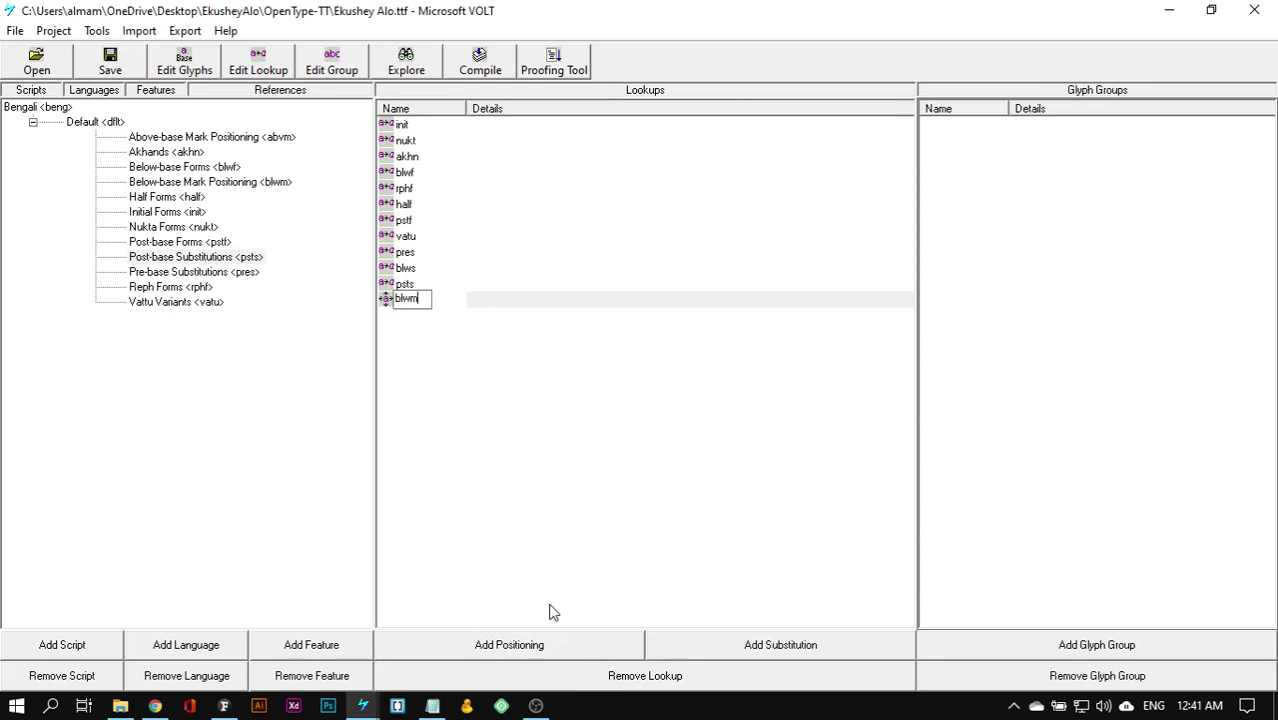
pyautogui.press('Return')
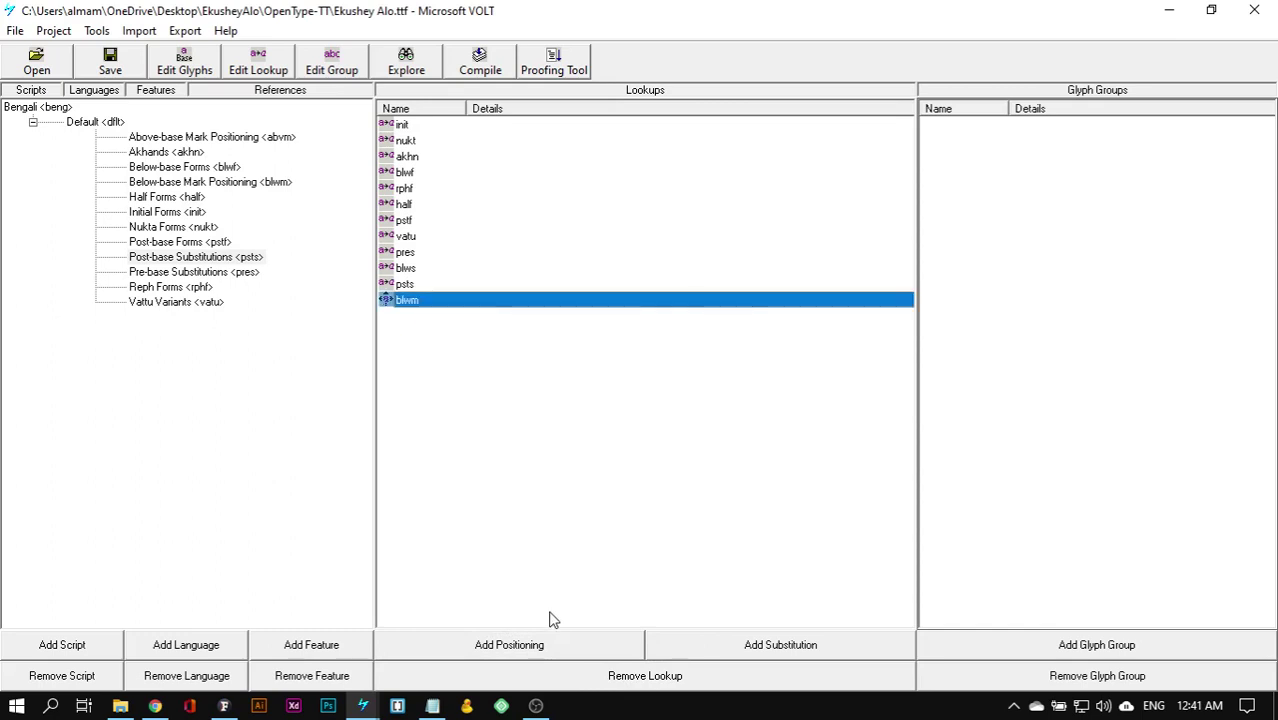
# Step: Create a new positioning lookup after blwm and name it abvm
pyautogui.click(546, 645)
pyautogui.write('a')
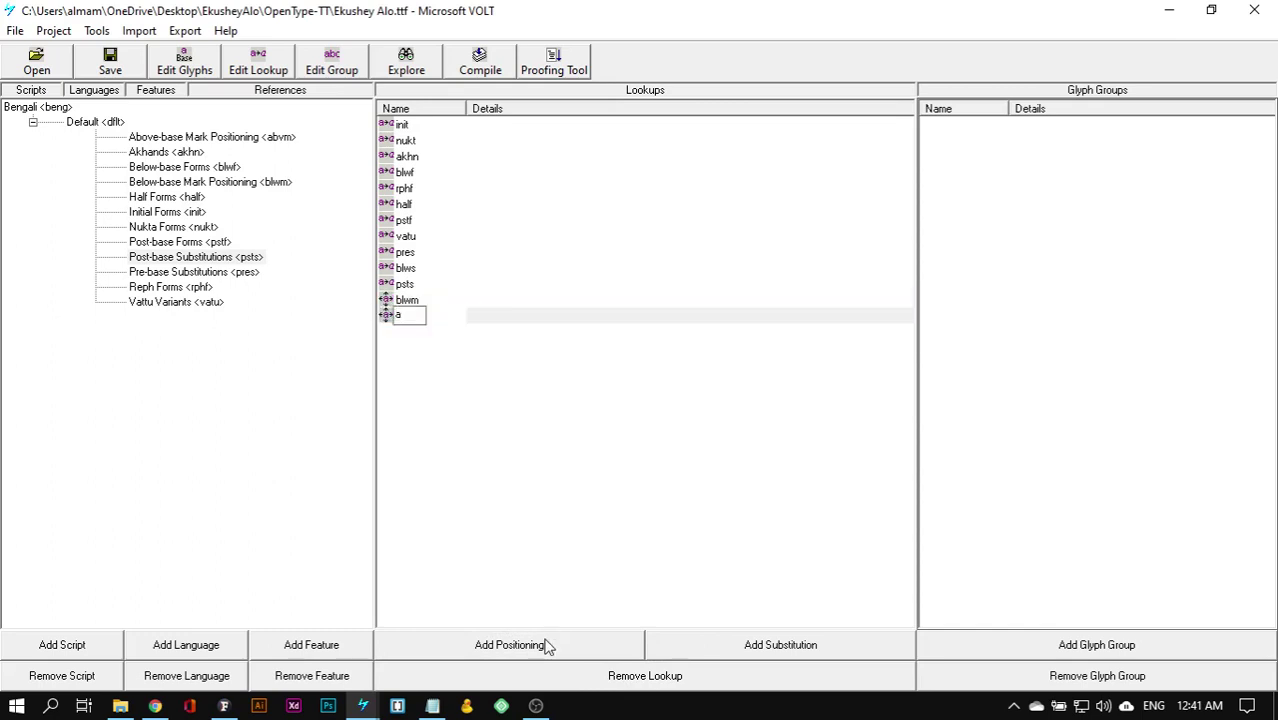
pyautogui.write('vvm')
pyautogui.press('Return')
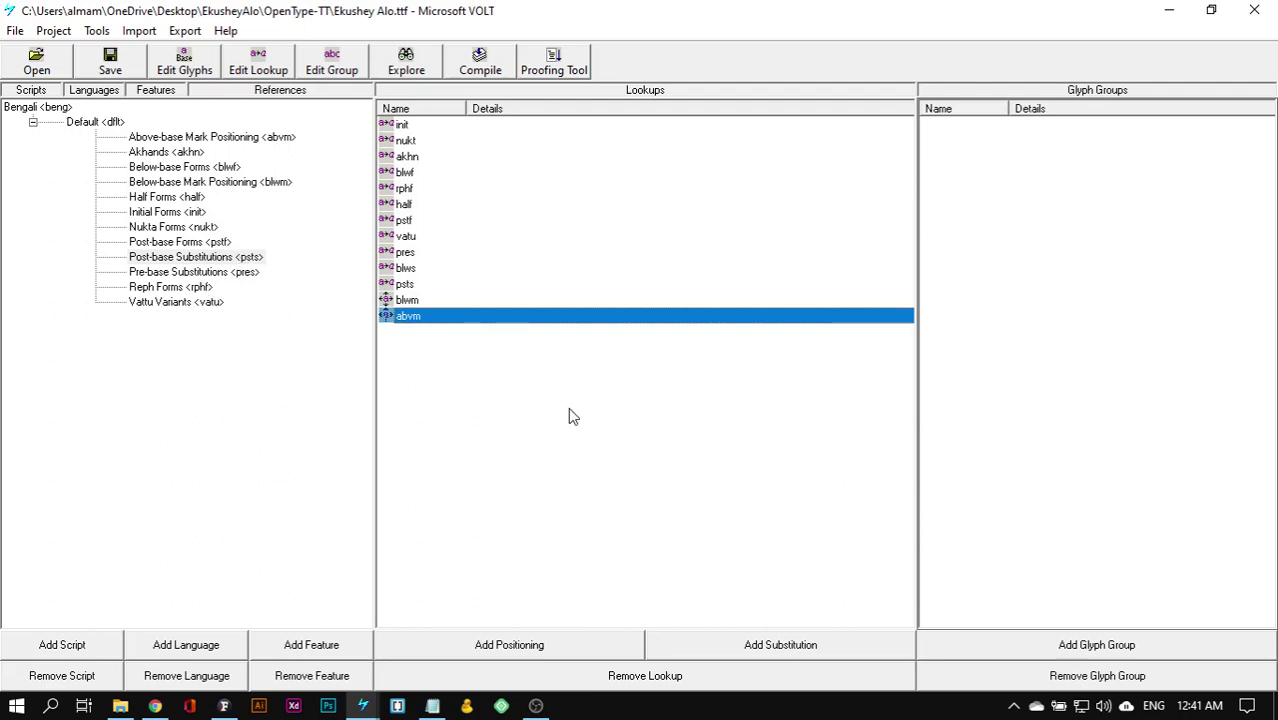
# Step: Open the glyph editor and enlarge its window so five glyphs fit in each row
pyautogui.click(178, 72)
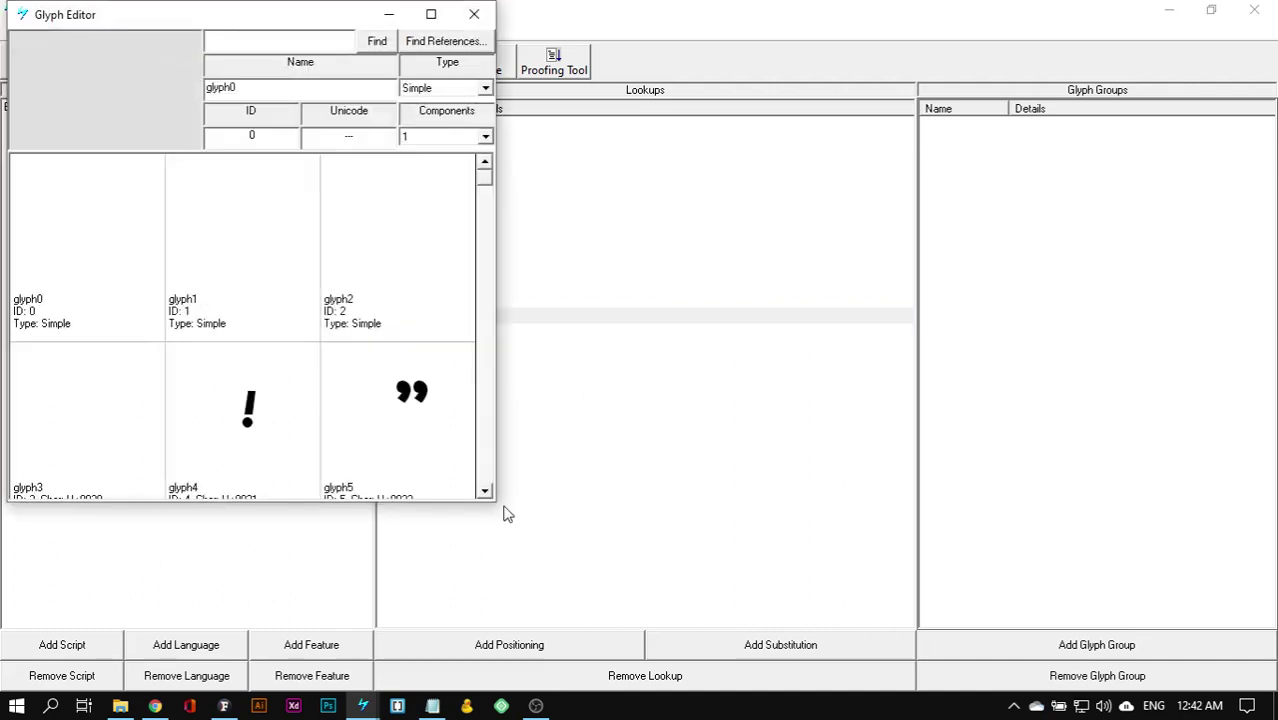
pyautogui.moveTo(494, 501); pyautogui.dragTo(748, 652)
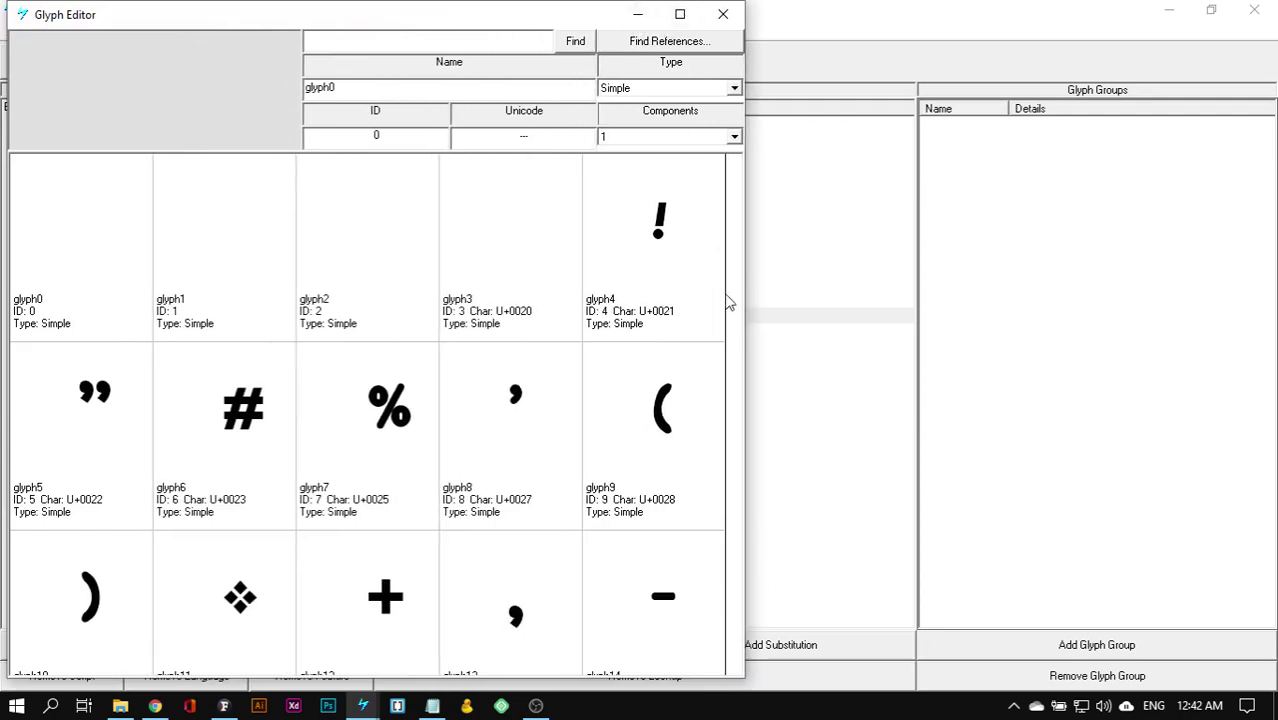
pyautogui.click(736, 460)
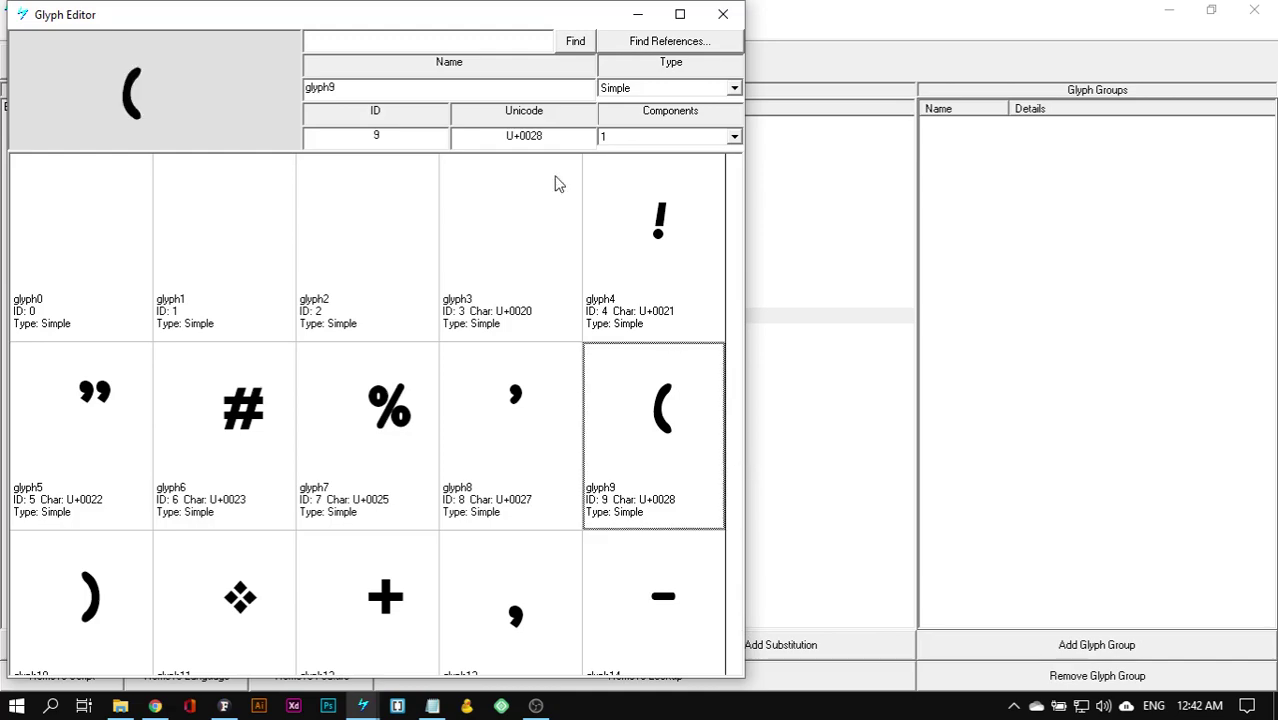
pyautogui.moveTo(475, 15); pyautogui.dragTo(568, 242)
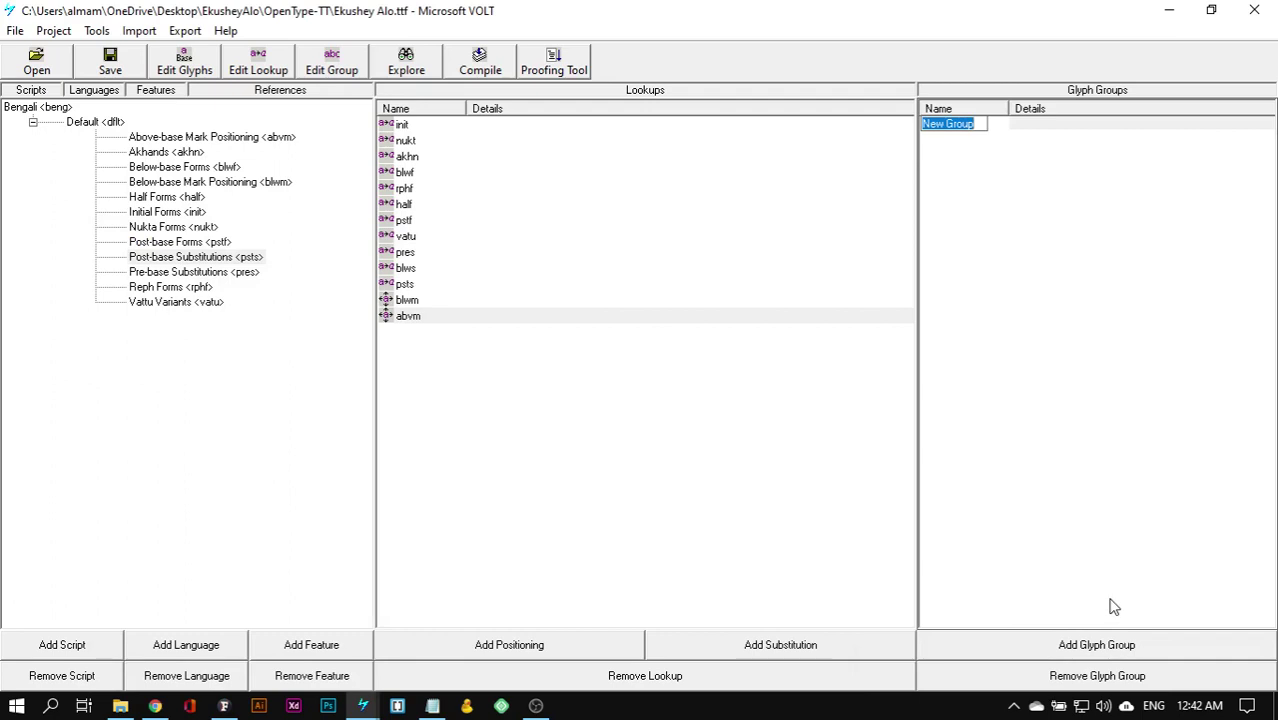
# Step: Create a new glyph group and name it all-bangla B
pyautogui.write('a')
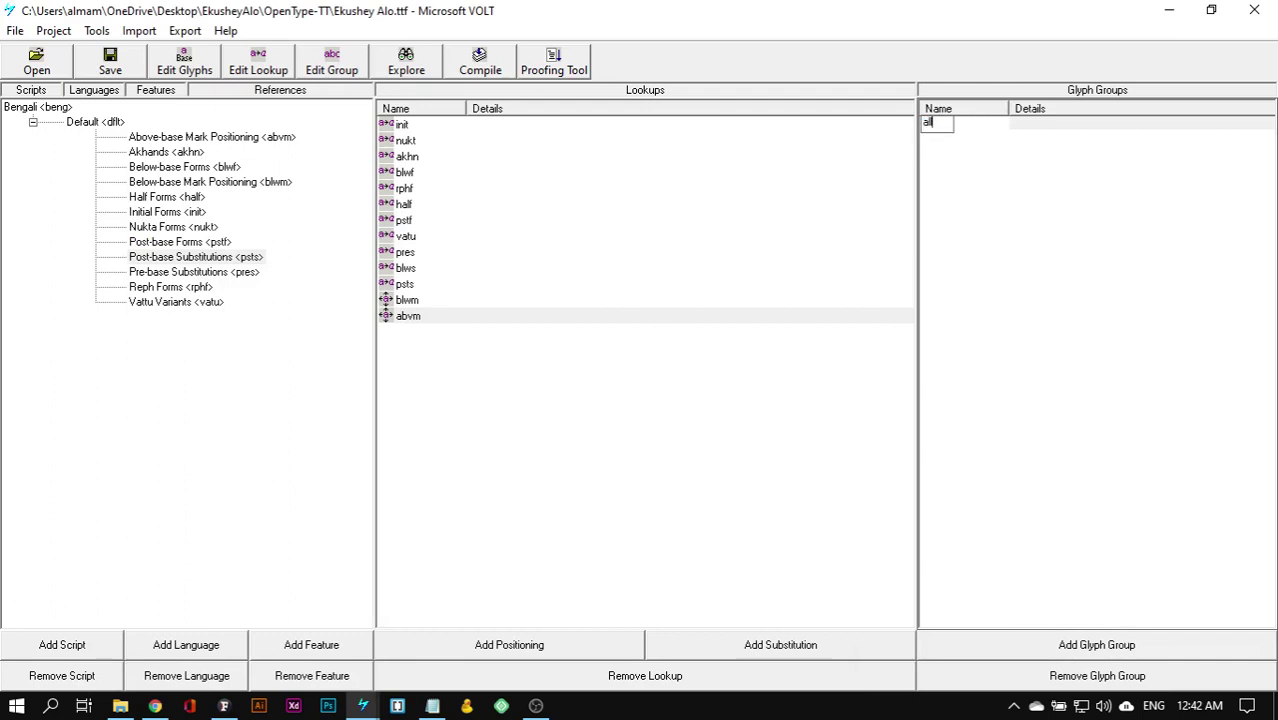
pyautogui.write('ll-bangla v')
pyautogui.press('BackSpace')
pyautogui.write('B')
pyautogui.press('Return')
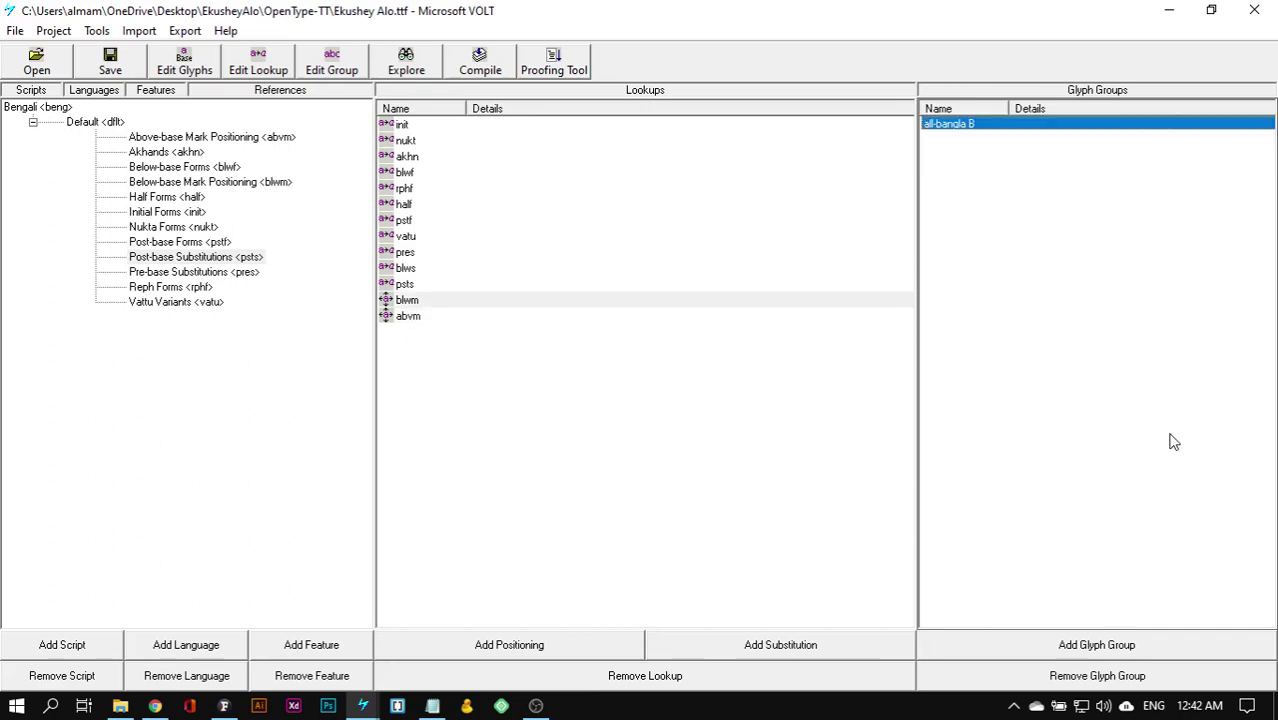
# Step: Open the all-bangla B group for editing and arrange its window beside the glyph editor without overlap
pyautogui.doubleClick(955, 135)
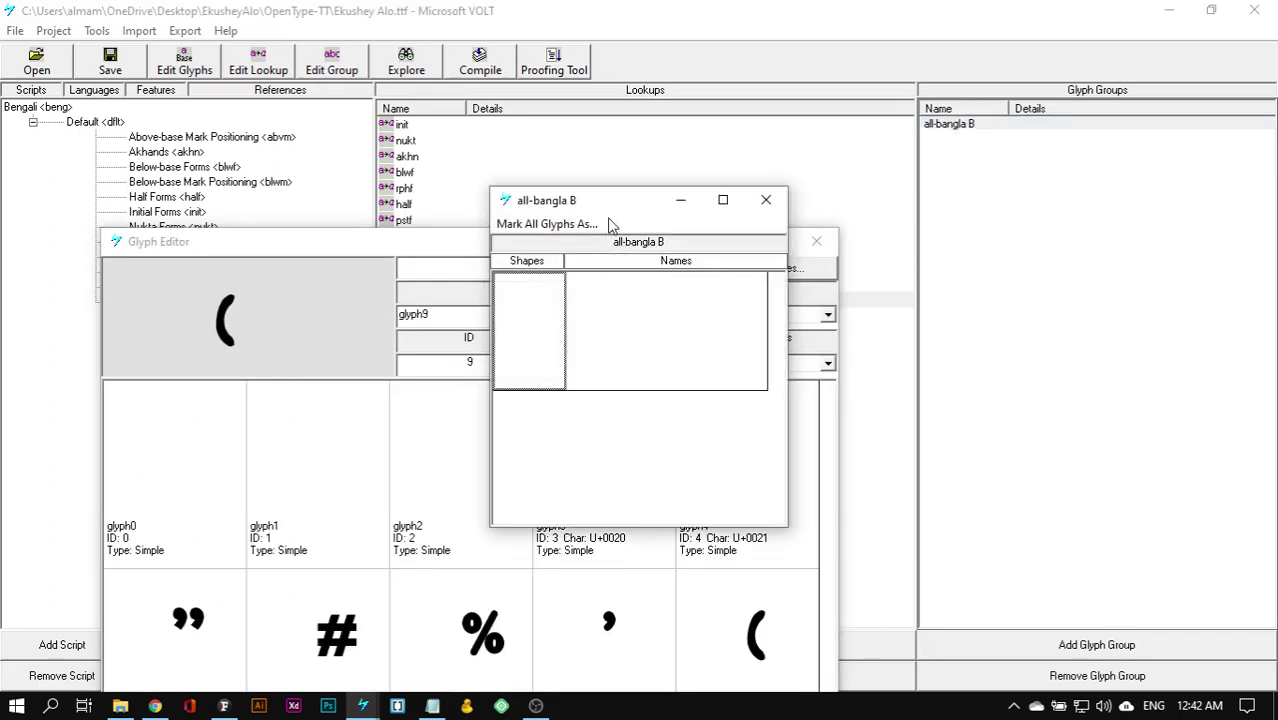
pyautogui.moveTo(610, 209); pyautogui.dragTo(1042, 210)
pyautogui.moveTo(505, 249); pyautogui.dragTo(487, 90)
pyautogui.moveTo(650, 84); pyautogui.dragTo(604, 20)
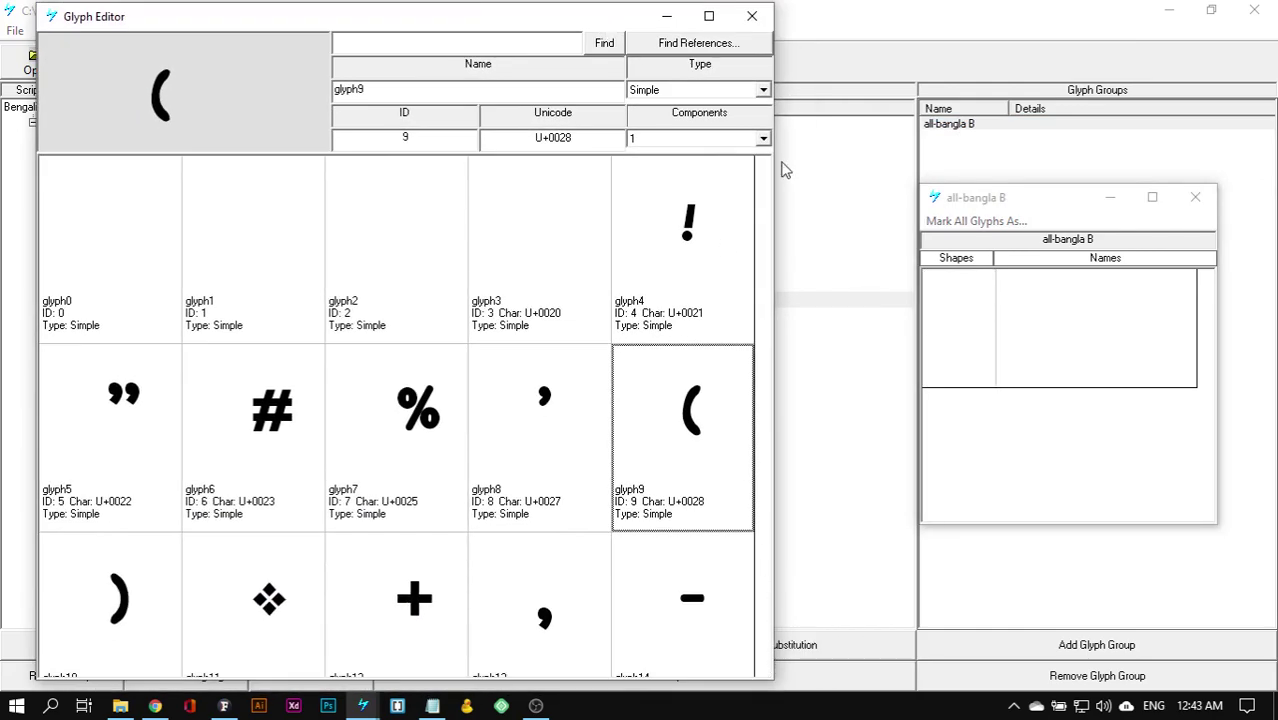
pyautogui.click(416, 408)
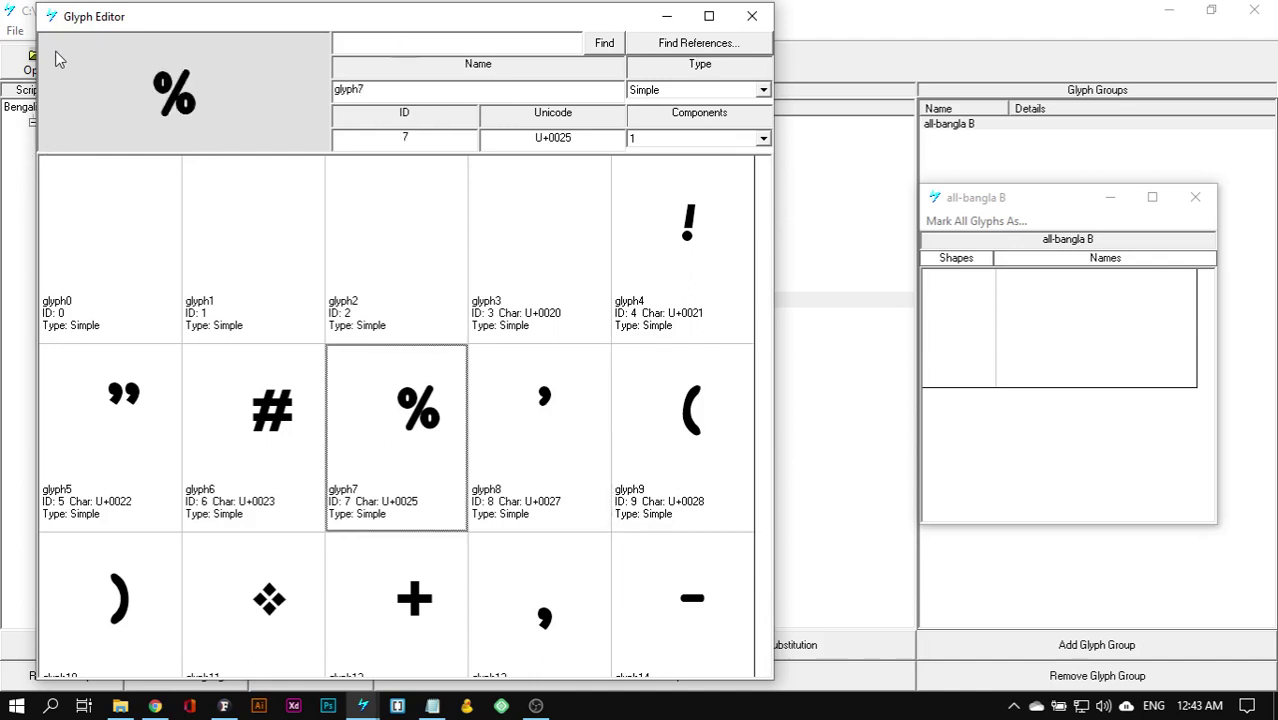
pyautogui.moveTo(35, 60); pyautogui.dragTo(1, 60)
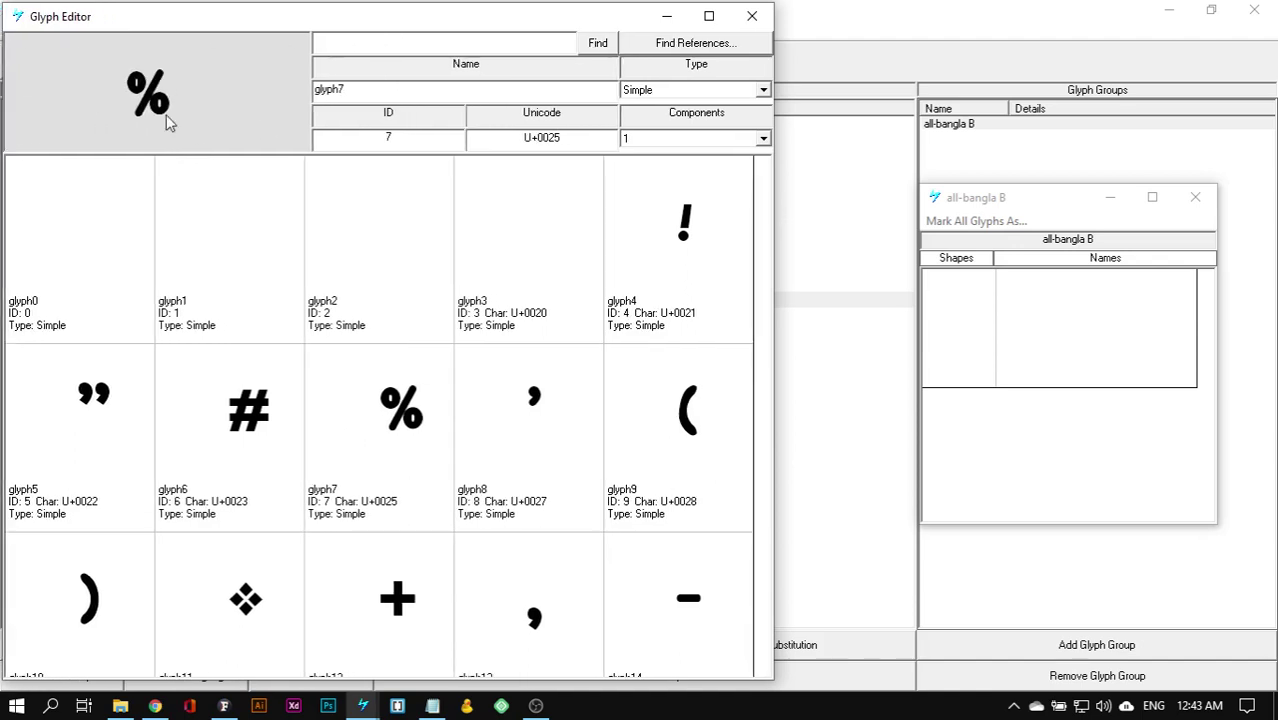
# Step: Find the Bangla letter ক (glyph47) in the glyph editor and add it to the all-bangla B group
pyautogui.click(590, 530)
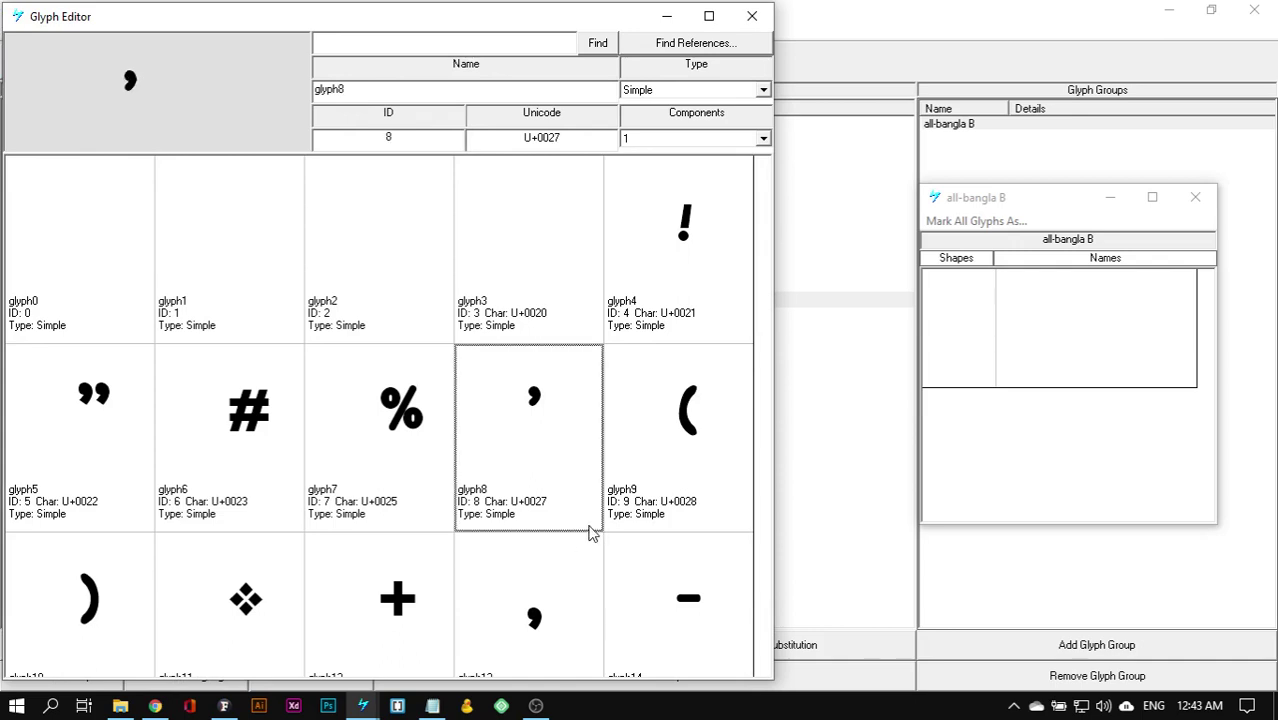
pyautogui.press('Down')
pyautogui.press('Down')
pyautogui.press('Down')
pyautogui.press('Down')
pyautogui.press('Down')
pyautogui.press('Down')
pyautogui.press('Down')
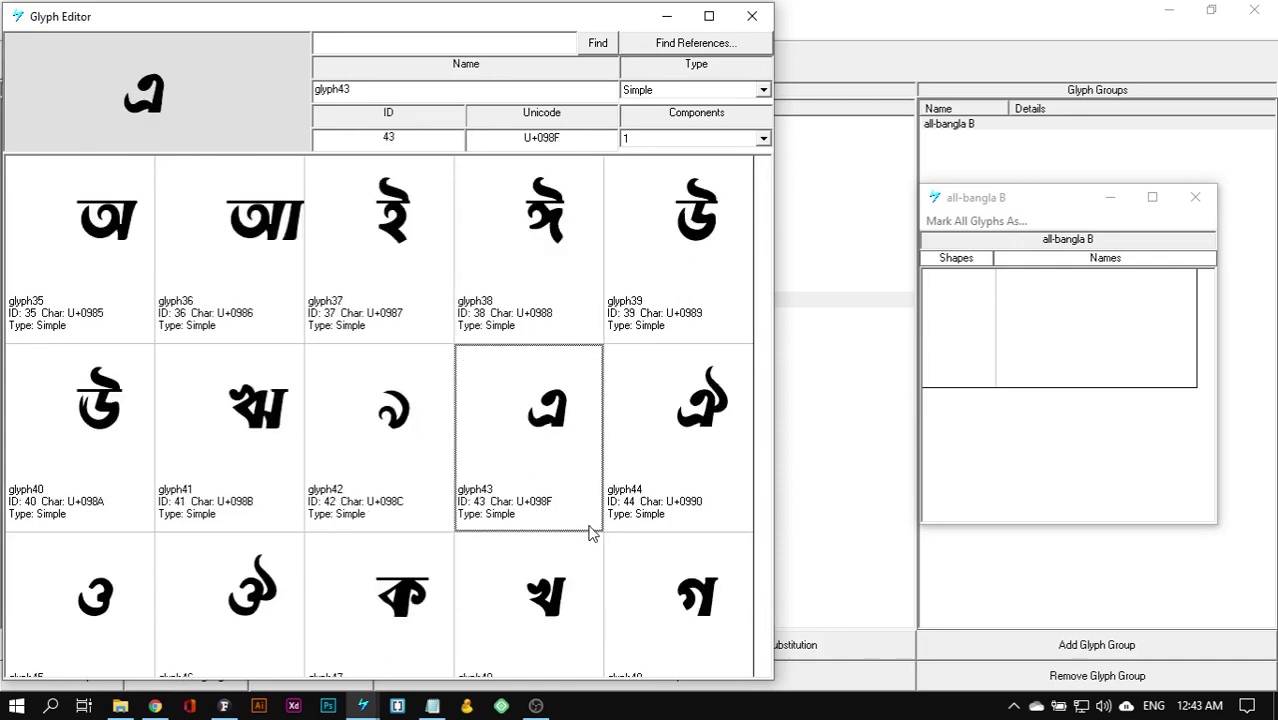
pyautogui.click(450, 620)
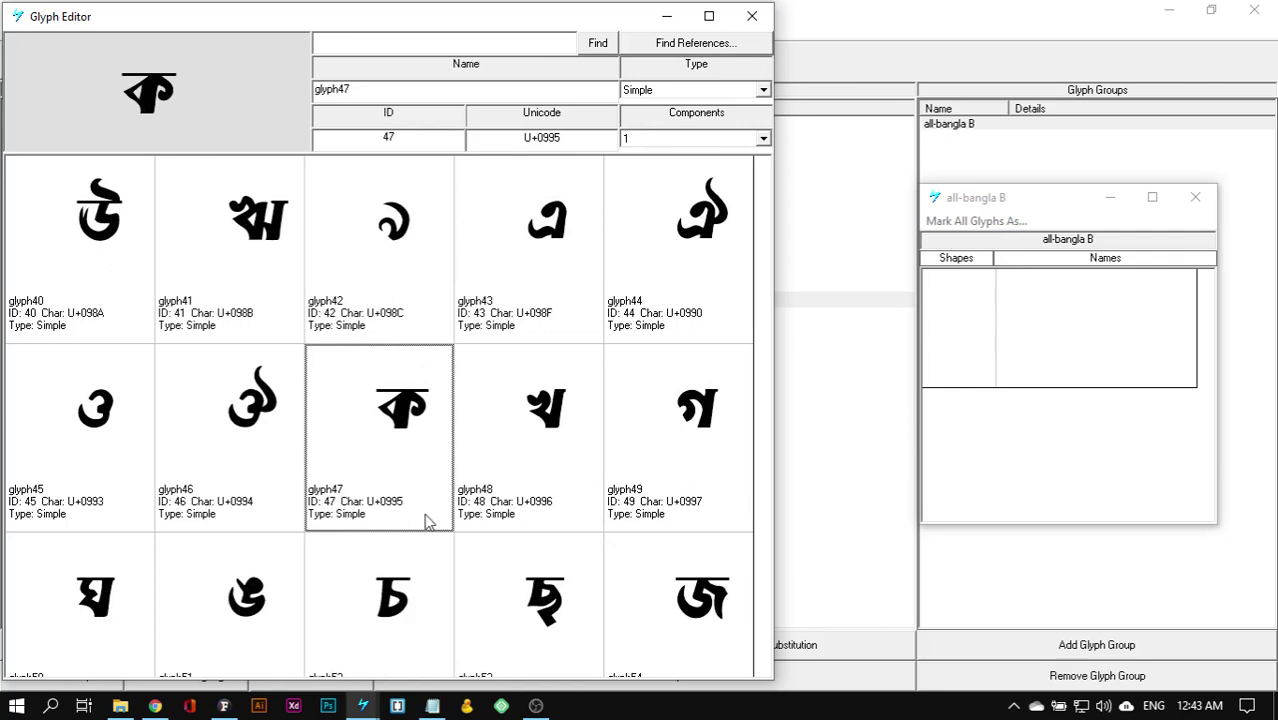
pyautogui.moveTo(405, 460); pyautogui.dragTo(997, 322)
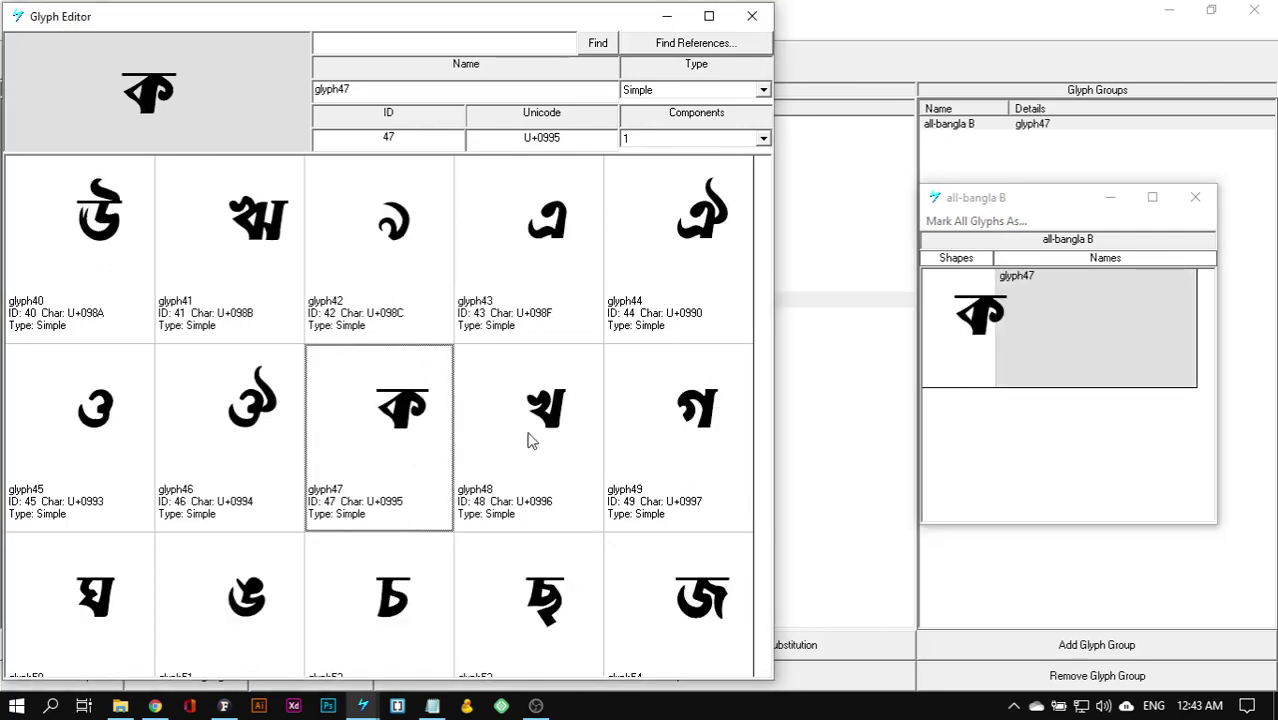
# Step: Add the letter খ (glyph48) to the all-bangla B group on its own row below glyph47
pyautogui.moveTo(528, 440); pyautogui.dragTo(1036, 338)
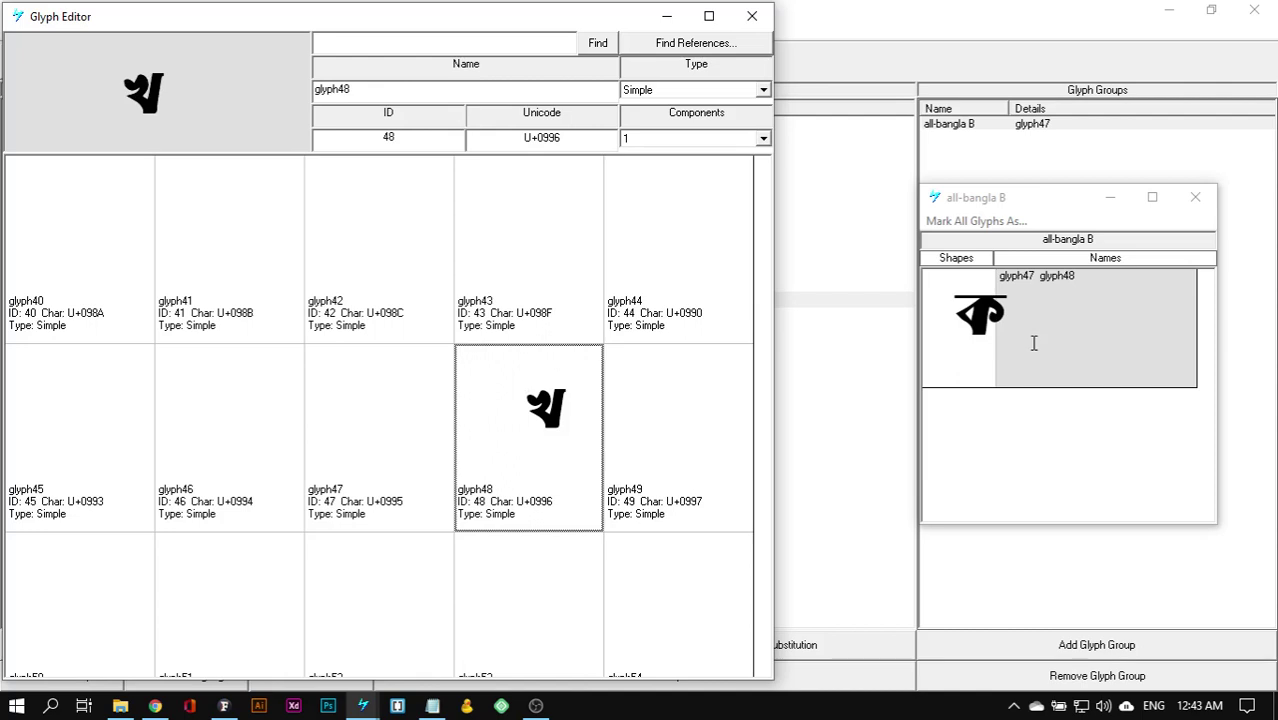
pyautogui.click(1100, 285)
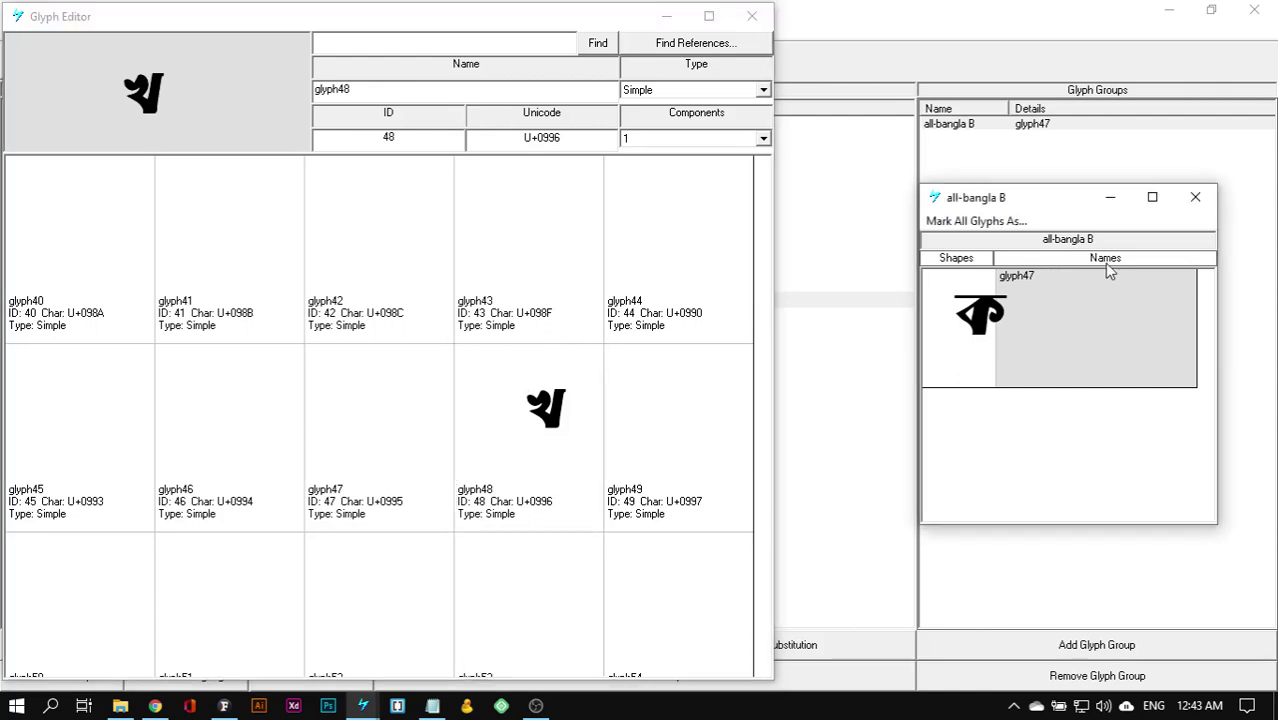
pyautogui.moveTo(540, 430); pyautogui.dragTo(1040, 440)
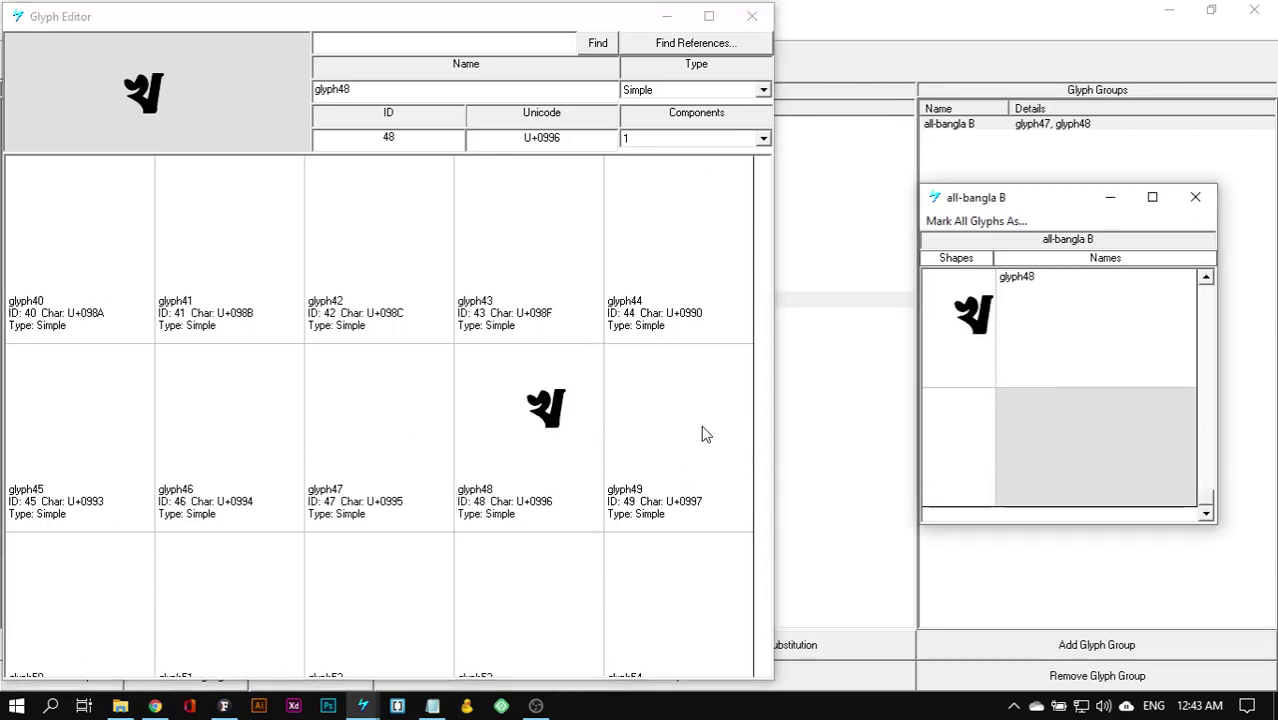
# Step: Add the letters গ (glyph49) and ঘ (glyph50) to the all-bangla B group on separate rows
pyautogui.moveTo(705, 434); pyautogui.dragTo(1075, 467)
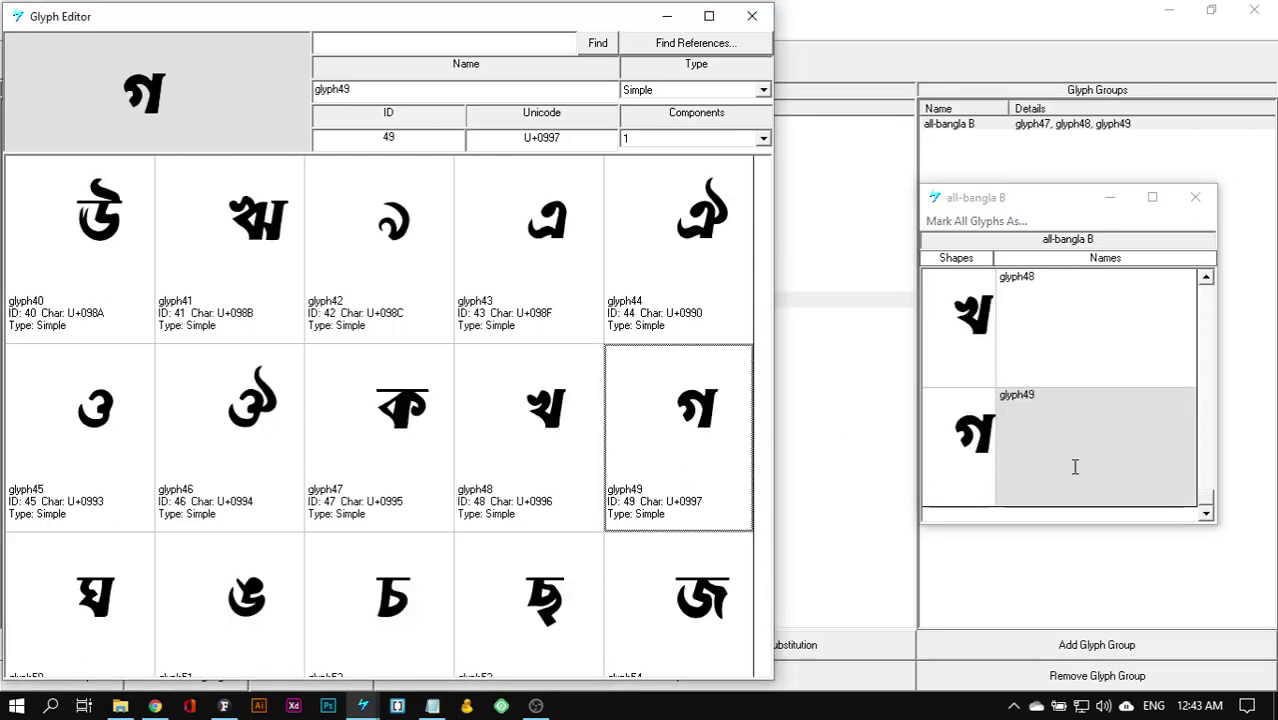
pyautogui.click(1058, 411)
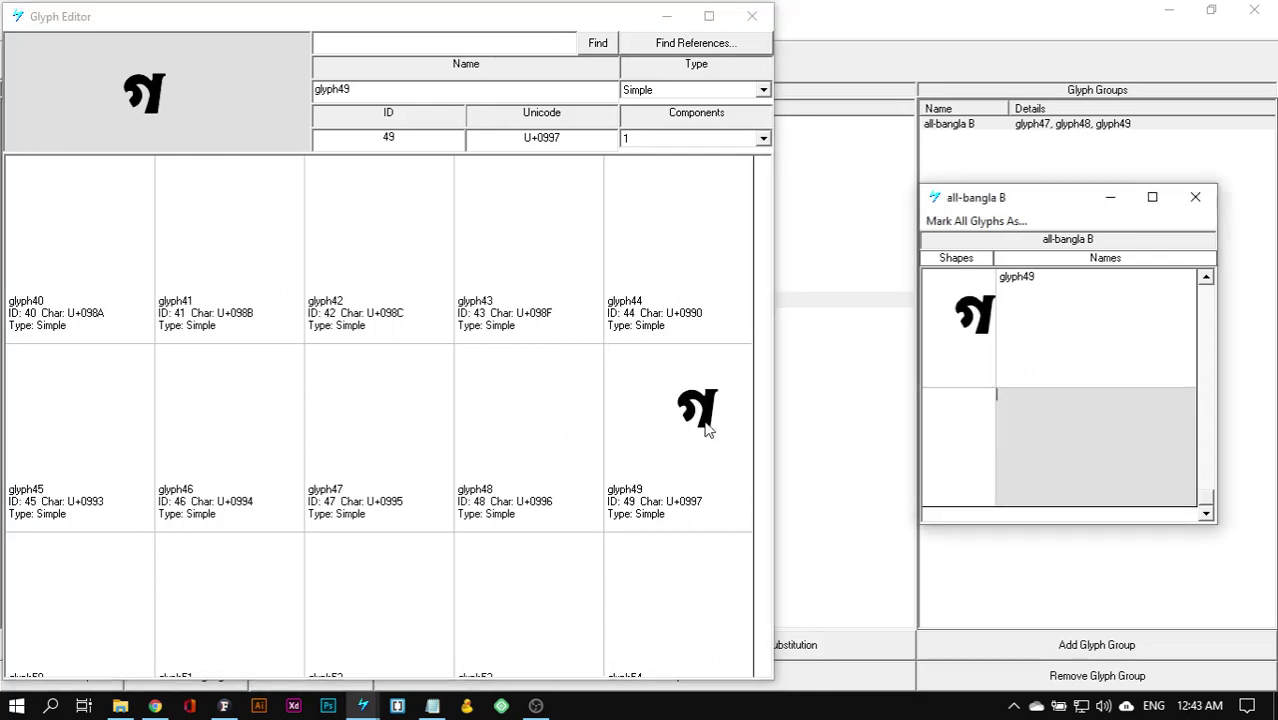
pyautogui.moveTo(690, 452); pyautogui.dragTo(688, 455)
pyautogui.moveTo(114, 571); pyautogui.dragTo(1026, 466)
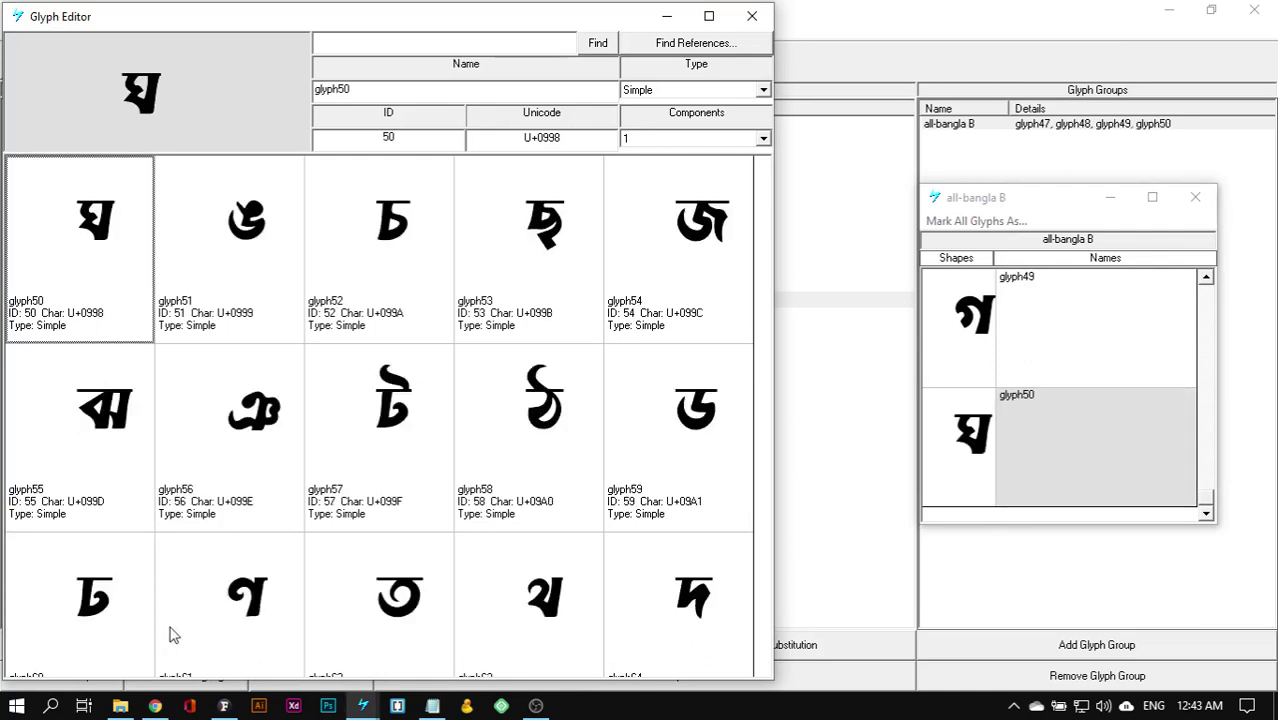
pyautogui.click(240, 308)
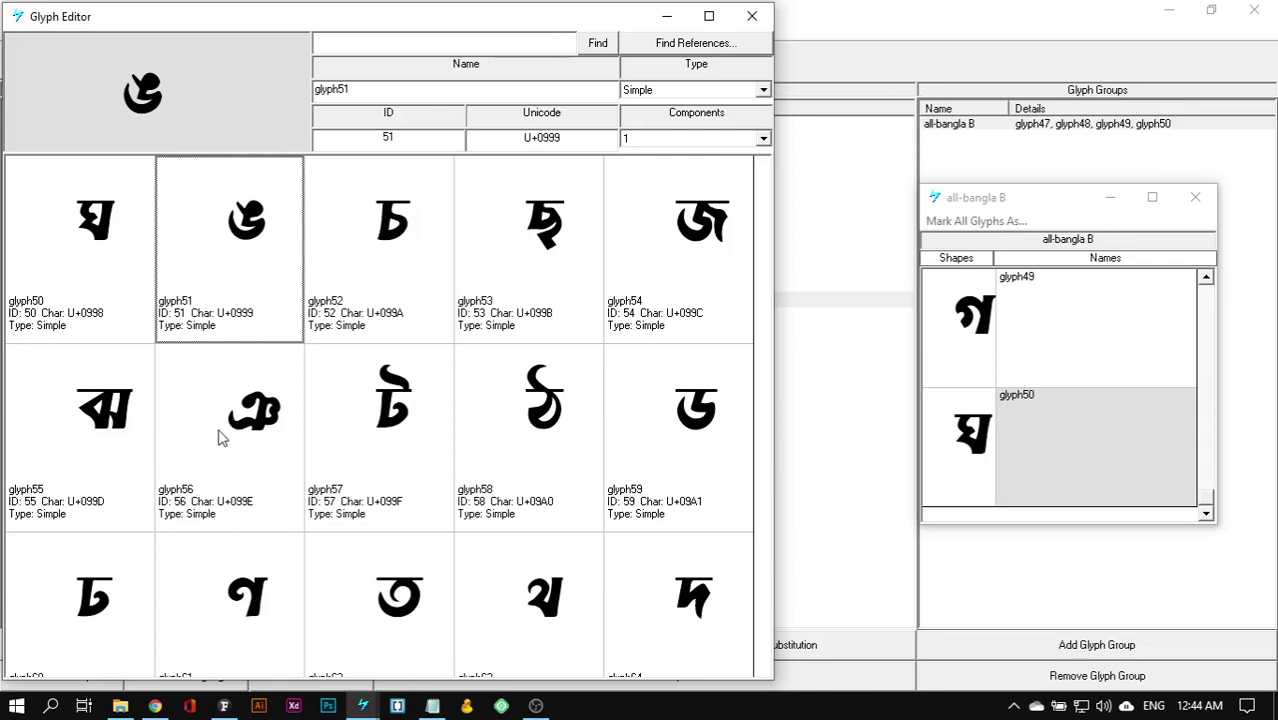
pyautogui.click(381, 286)
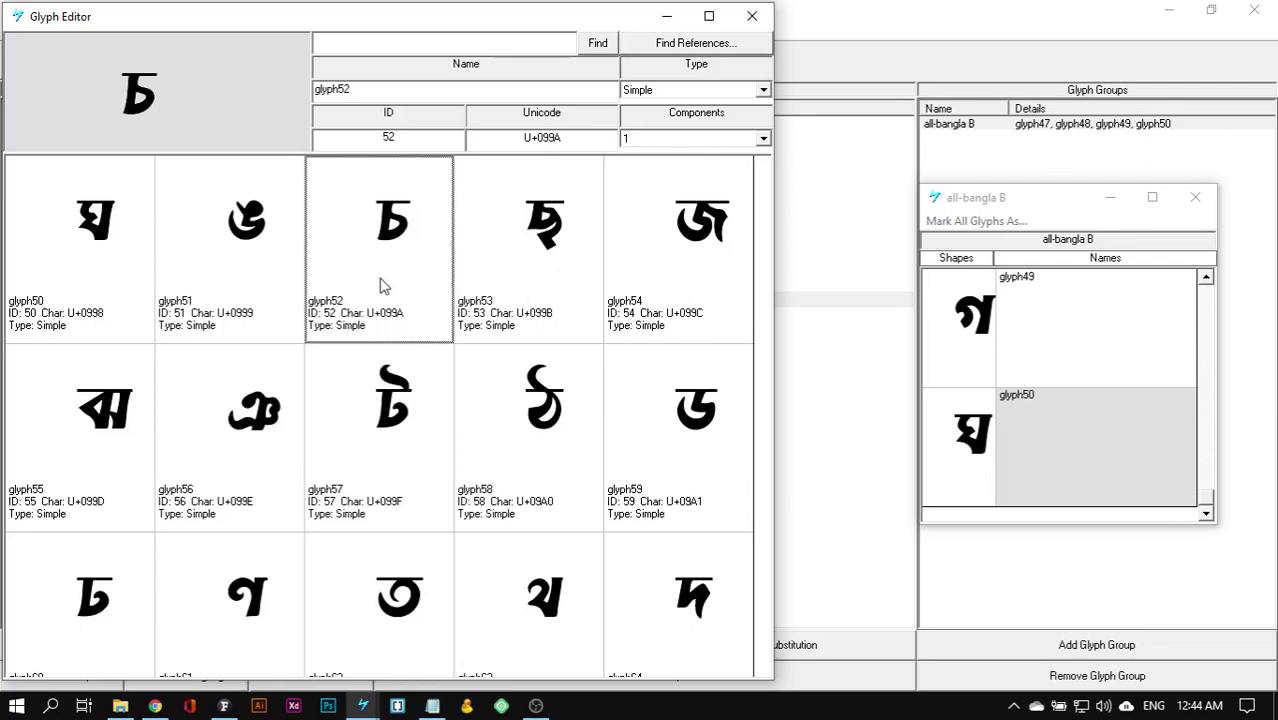
pyautogui.doubleClick(364, 90)
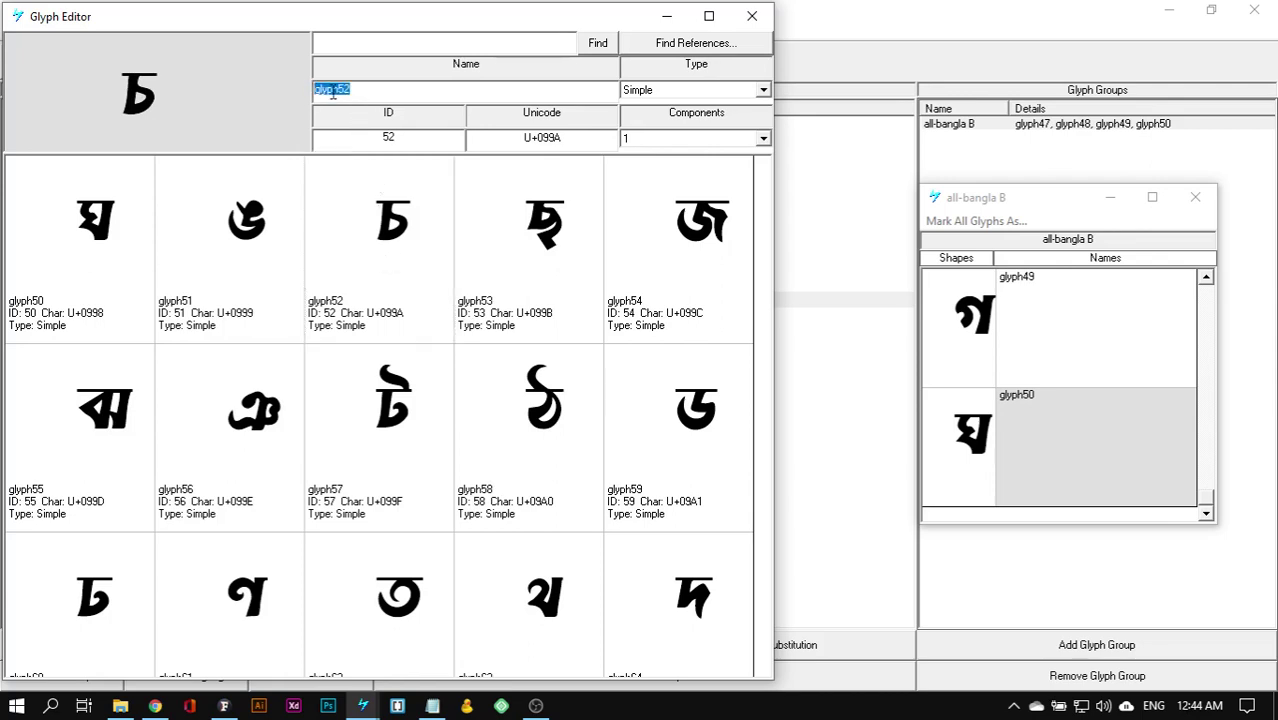
# Step: Copy the "glyph" prefix from the glyph50 entry and use it to add glyph51 by name on a new group row
pyautogui.click(1075, 426)
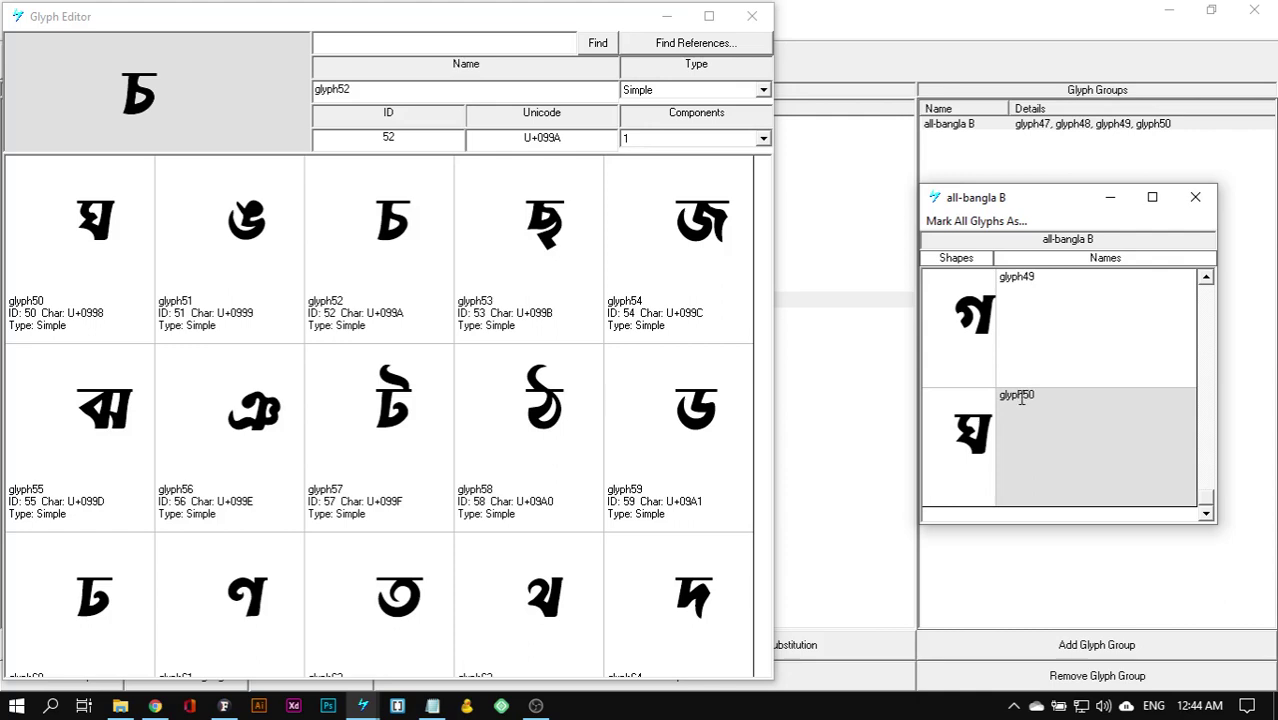
pyautogui.moveTo(1021, 399); pyautogui.dragTo(988, 399)
pyautogui.hotkey('ctrl', 'c')
pyautogui.click(1060, 406)
pyautogui.press('Return')
pyautogui.hotkey('ctrl', 'v')
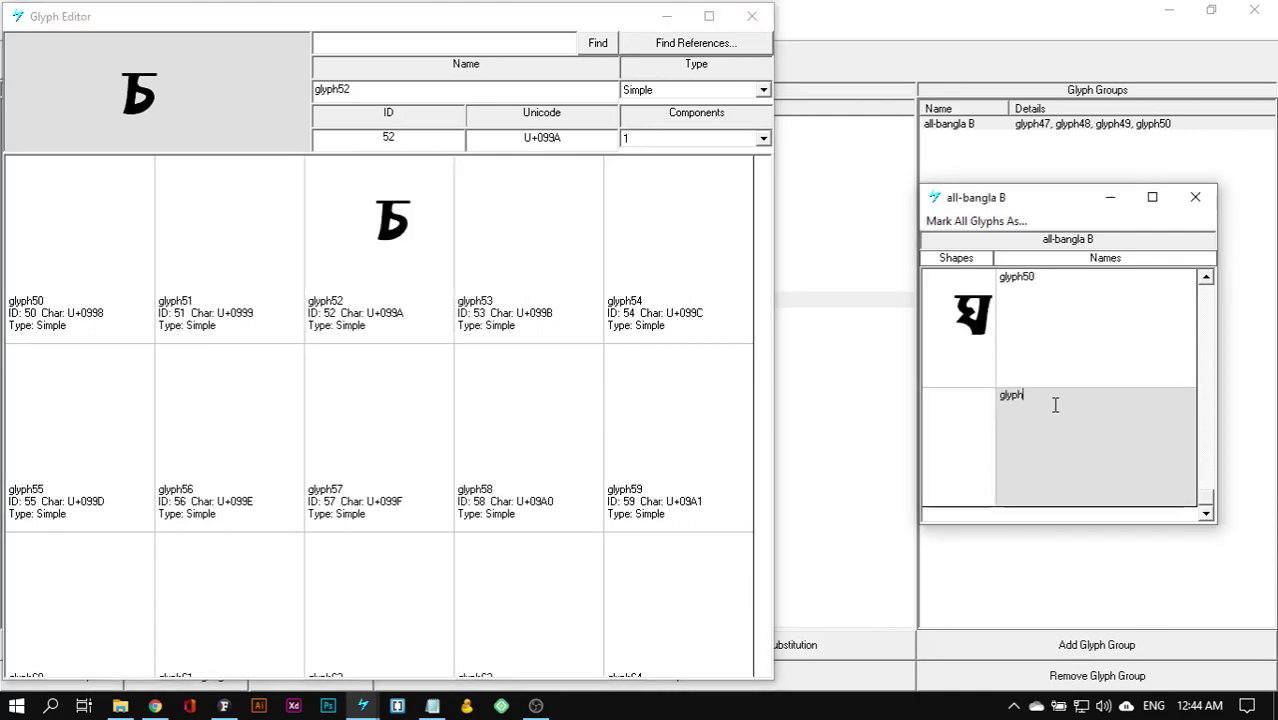
pyautogui.write('51')
pyautogui.press('Return')
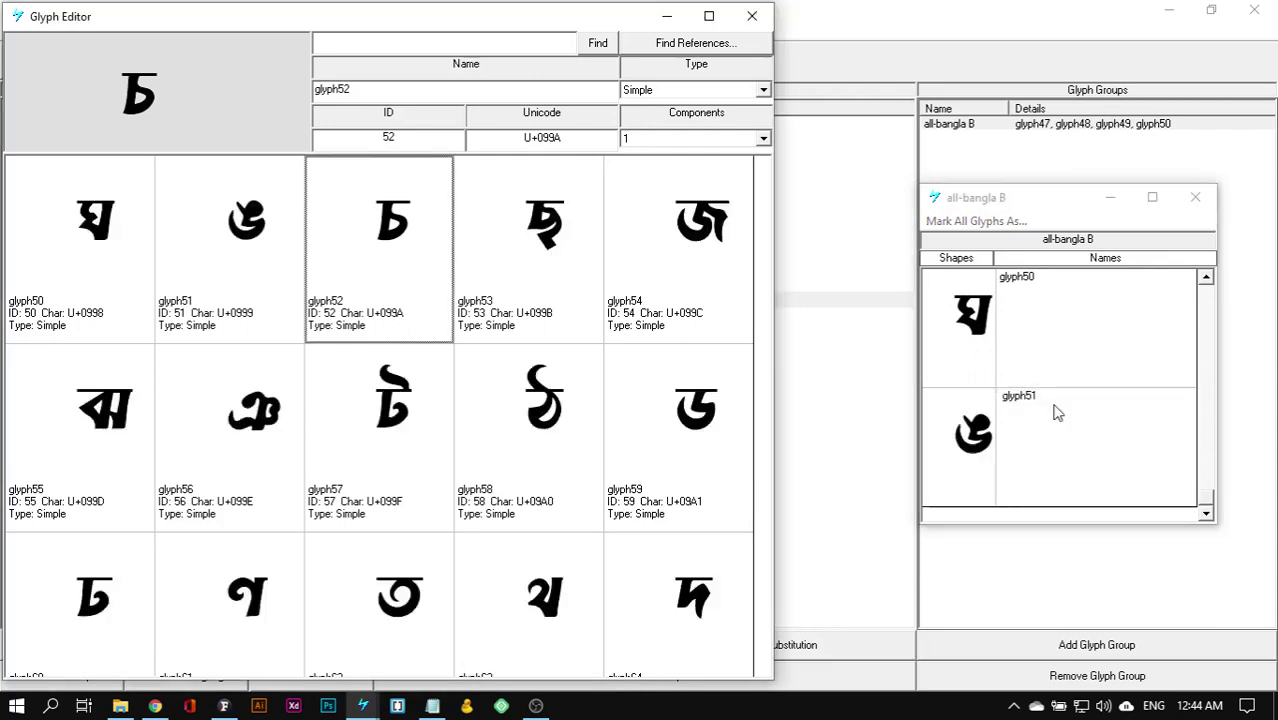
# Step: Add glyph52 and glyph53 to the all-bangla B group by name and close the group window
pyautogui.hotkey('ctrl', 'v')
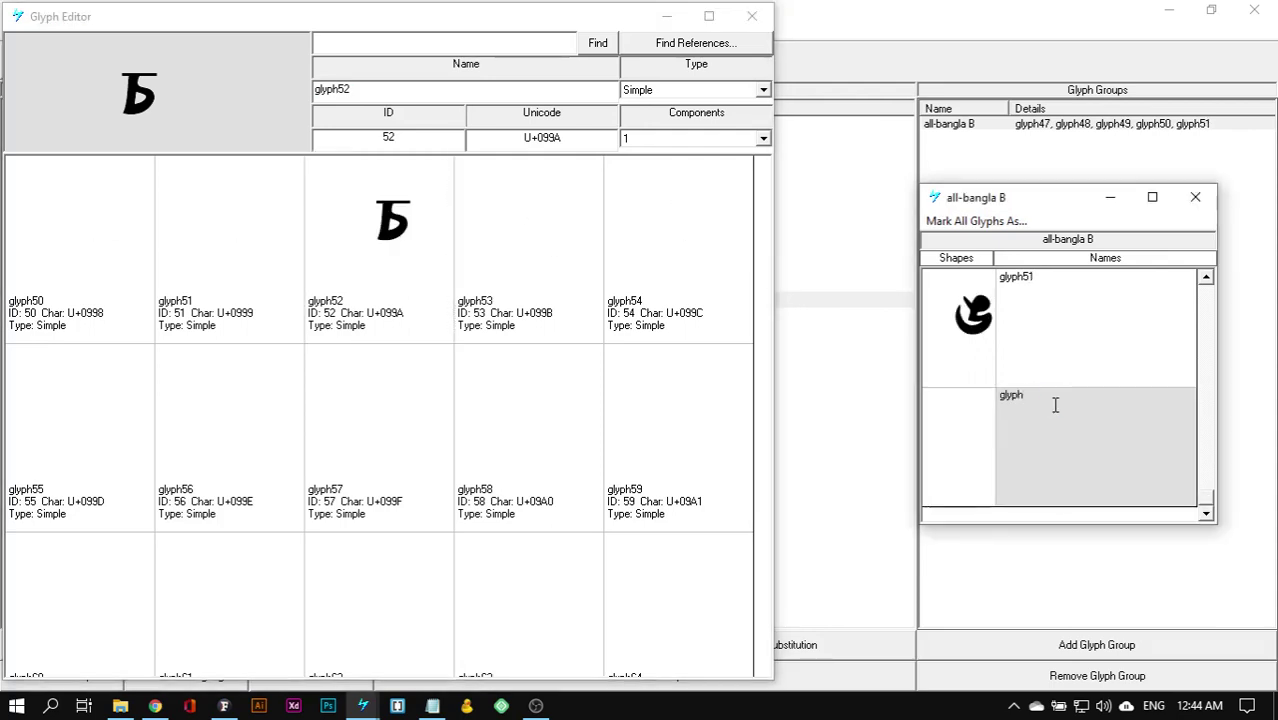
pyautogui.write('52')
pyautogui.press('Return')
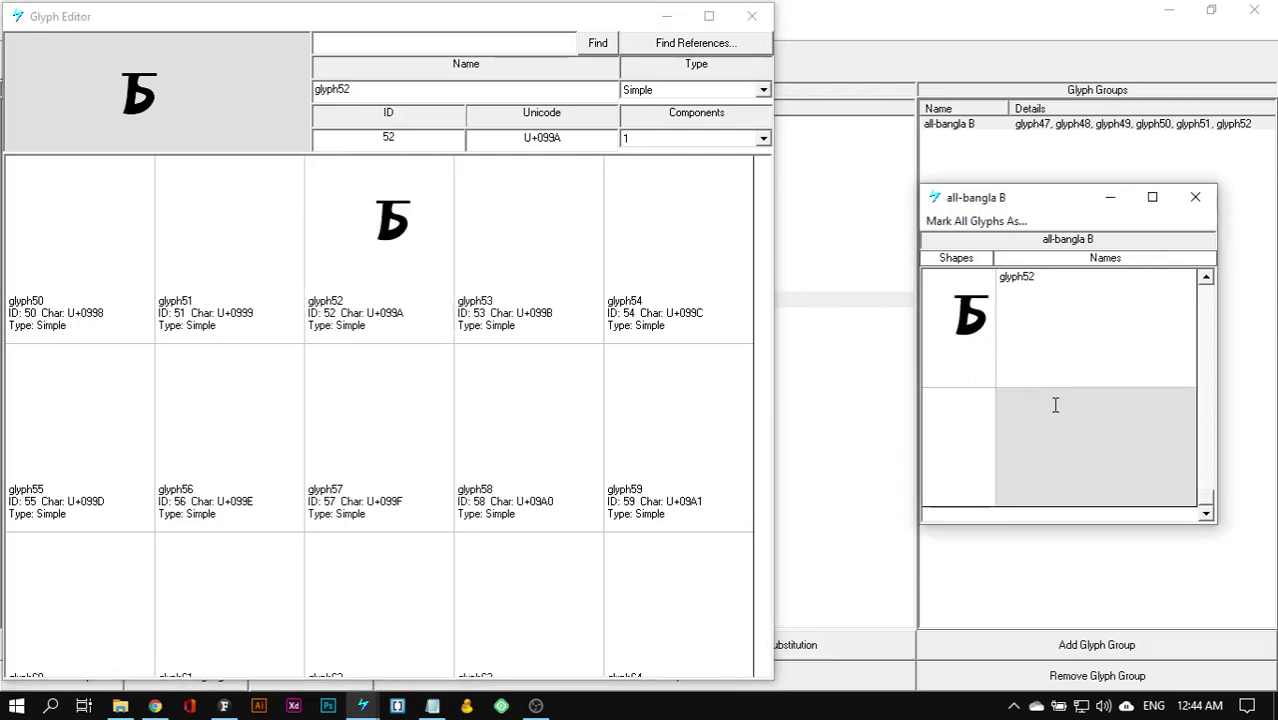
pyautogui.hotkey('ctrl', 'v')
pyautogui.write('53')
pyautogui.press('Return')
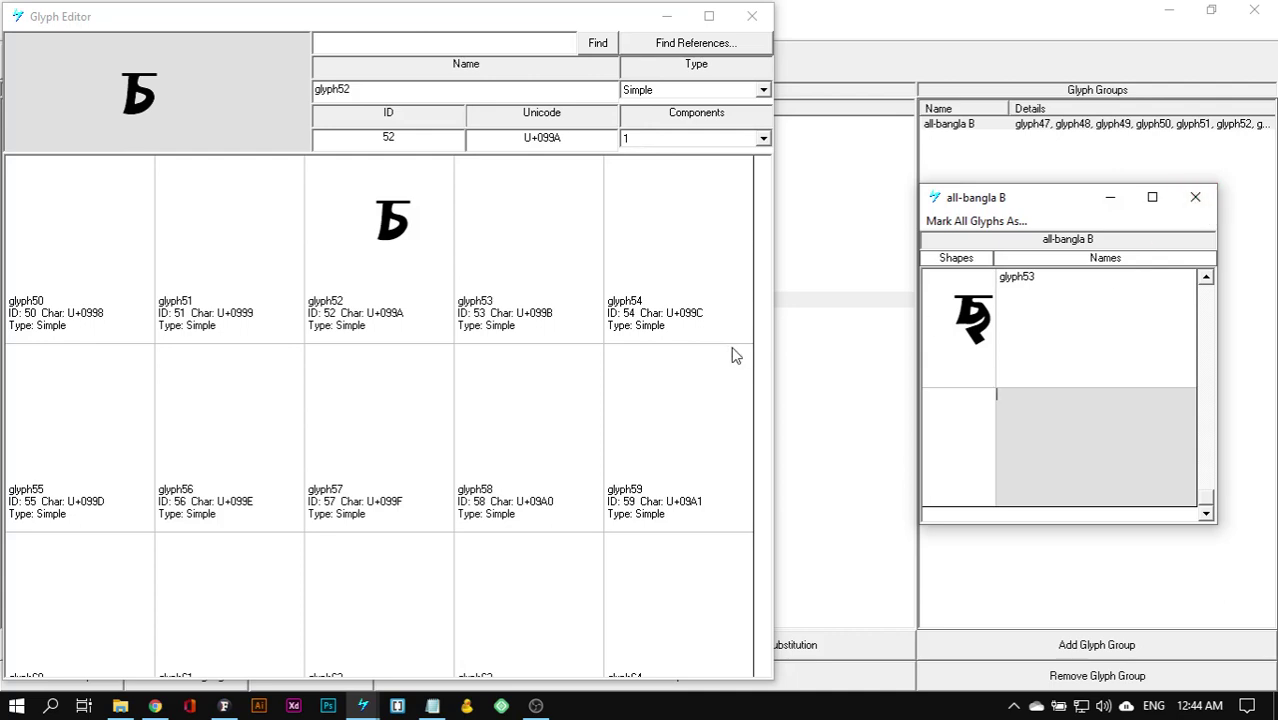
pyautogui.click(1196, 199)
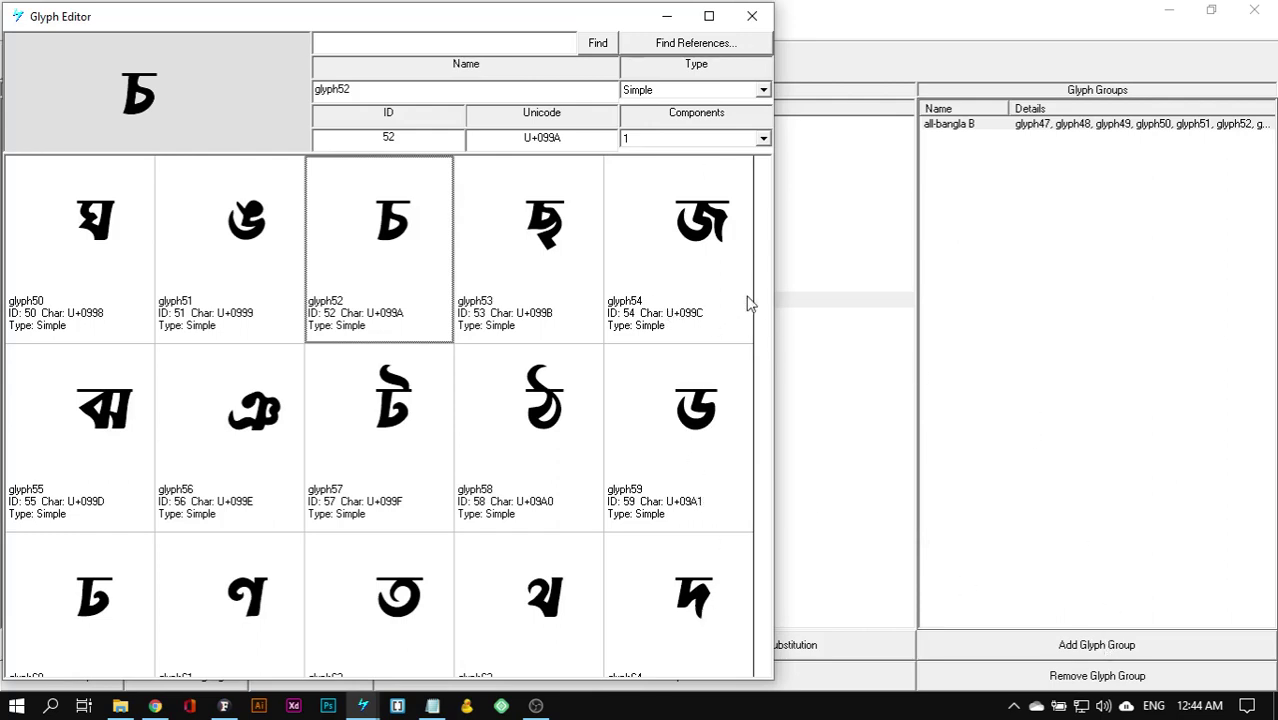
# Step: Look through the following glyphs in the glyph editor as far as the conjuncts beginning at glyph132
pyautogui.click(750, 352)
pyautogui.press('Down')
pyautogui.press('Down')
pyautogui.press('Down')
pyautogui.press('Down')
pyautogui.press('Down')
pyautogui.press('Down')
pyautogui.press('Down')
pyautogui.press('Down')
pyautogui.press('Down')
pyautogui.press('Down')
pyautogui.press('Down')
pyautogui.press('Down')
pyautogui.press('Down')
pyautogui.press('Down')
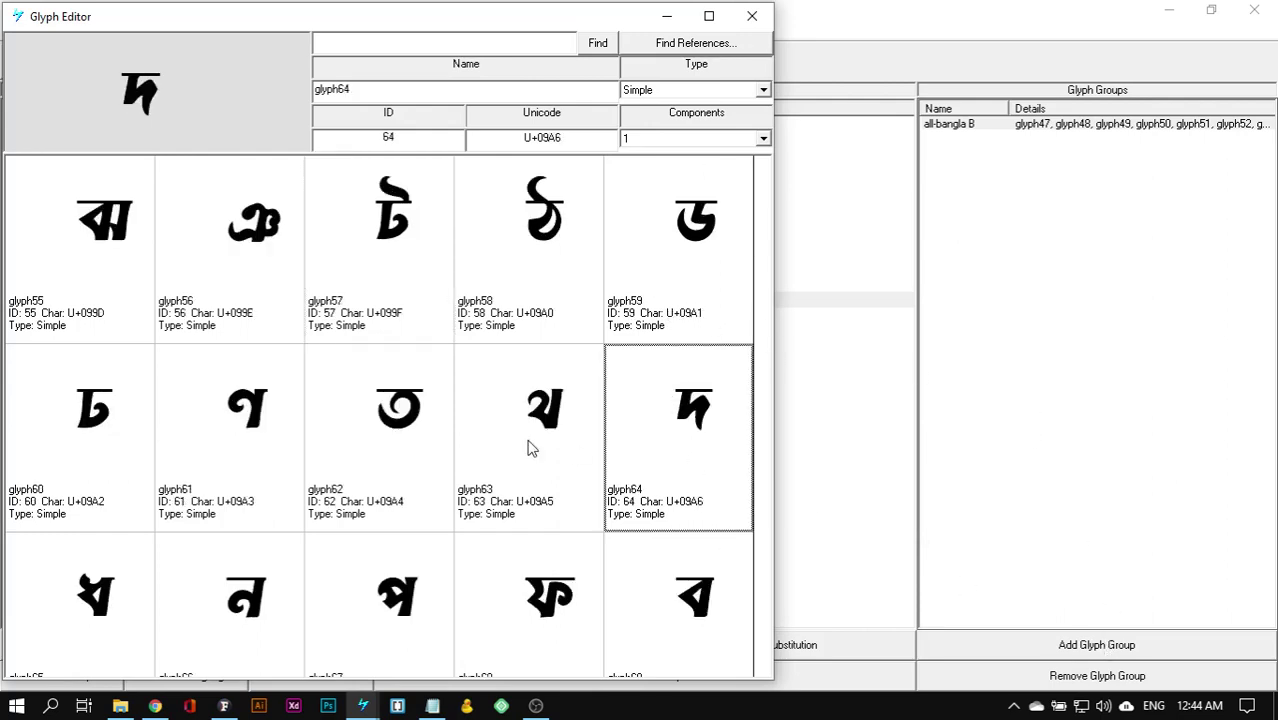
pyautogui.press('Down')
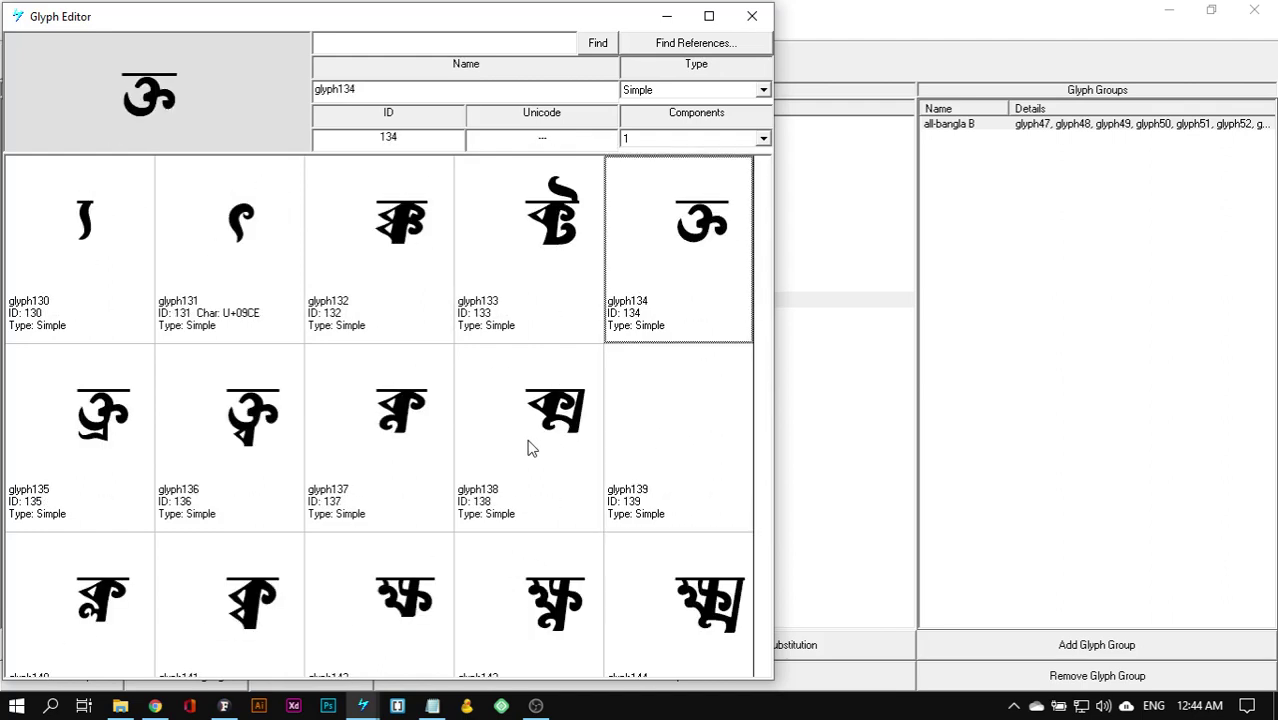
pyautogui.press('Up')
pyautogui.click(424, 439)
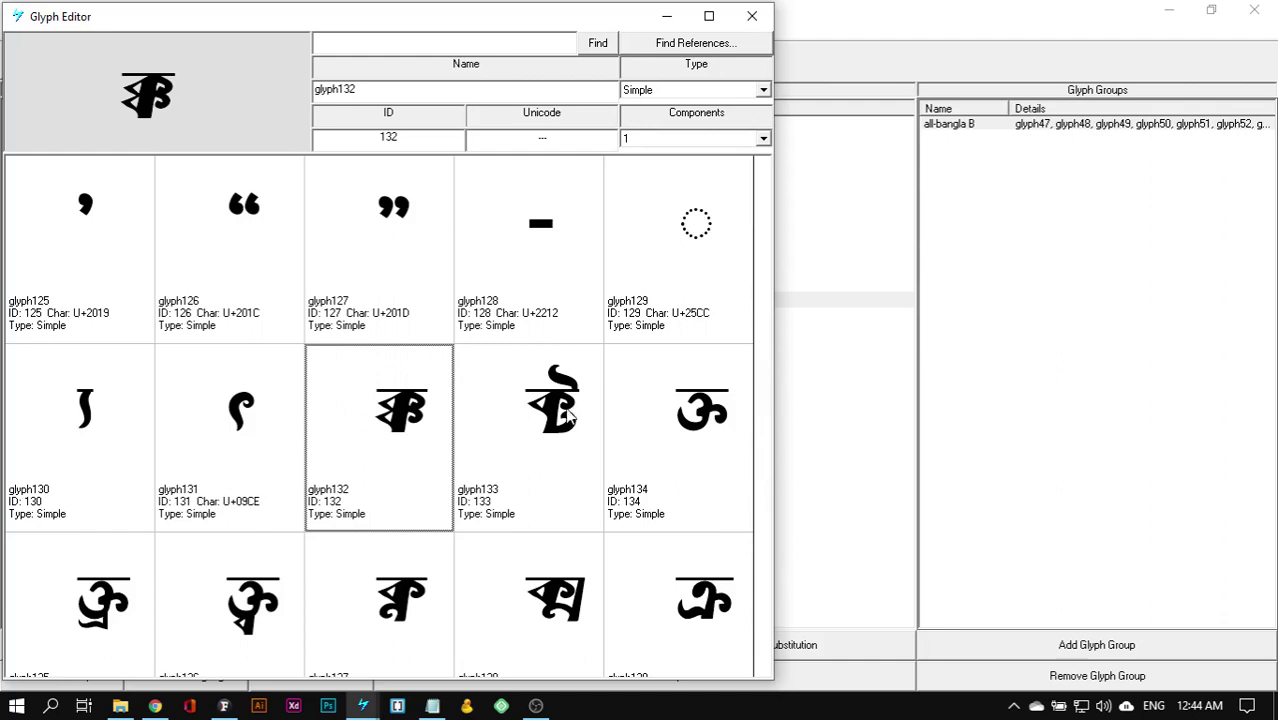
# Step: Look through the Bangla conjunct glyphs that follow glyph132 in the glyph editor, including the rows around glyph143
pyautogui.click(529, 418)
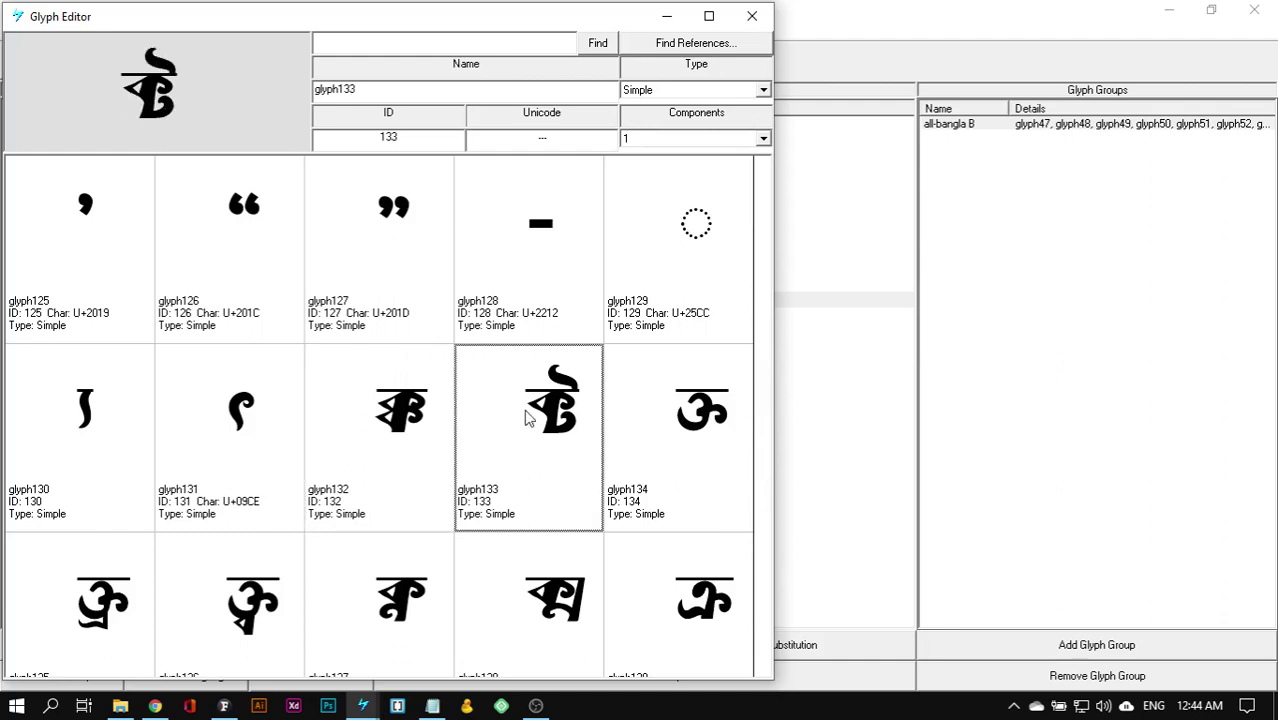
pyautogui.press('Down')
pyautogui.press('Up')
pyautogui.press('Down')
pyautogui.press('Up')
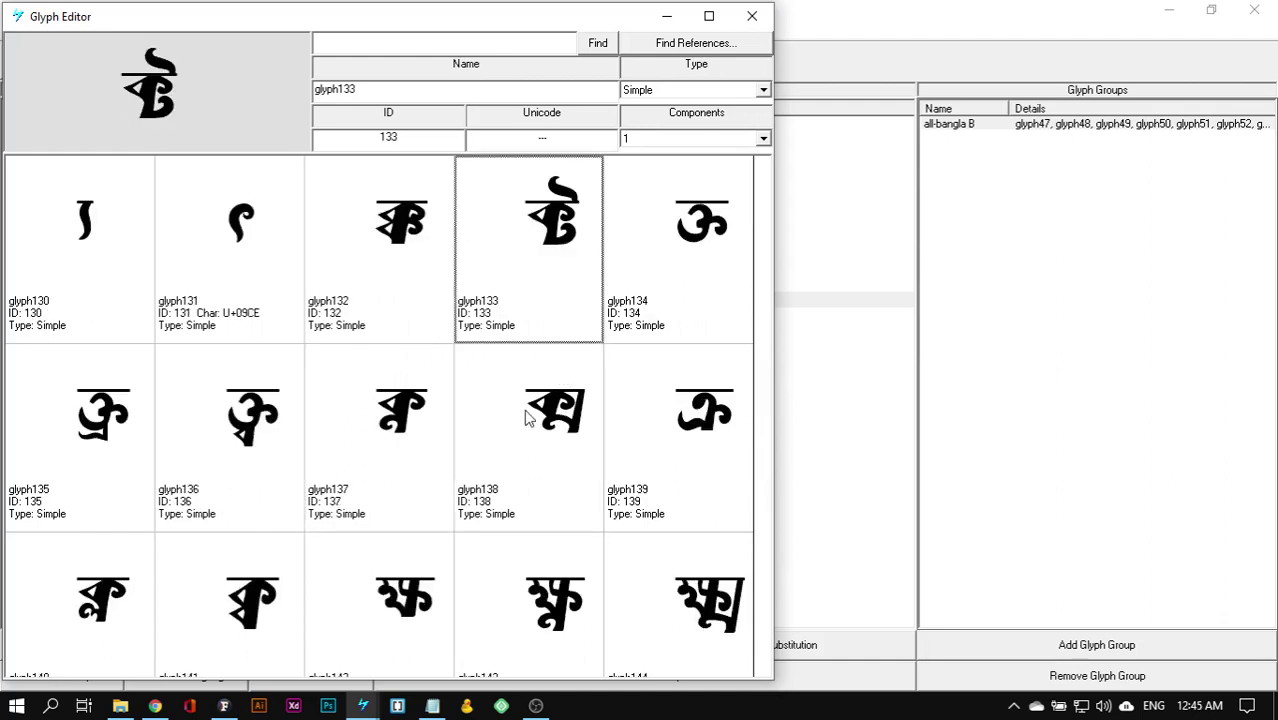
pyautogui.press('Down')
pyautogui.press('Up')
pyautogui.press('Down')
pyautogui.press('Up')
pyautogui.press('Down')
pyautogui.press('Down')
pyautogui.press('Down')
pyautogui.press('Up')
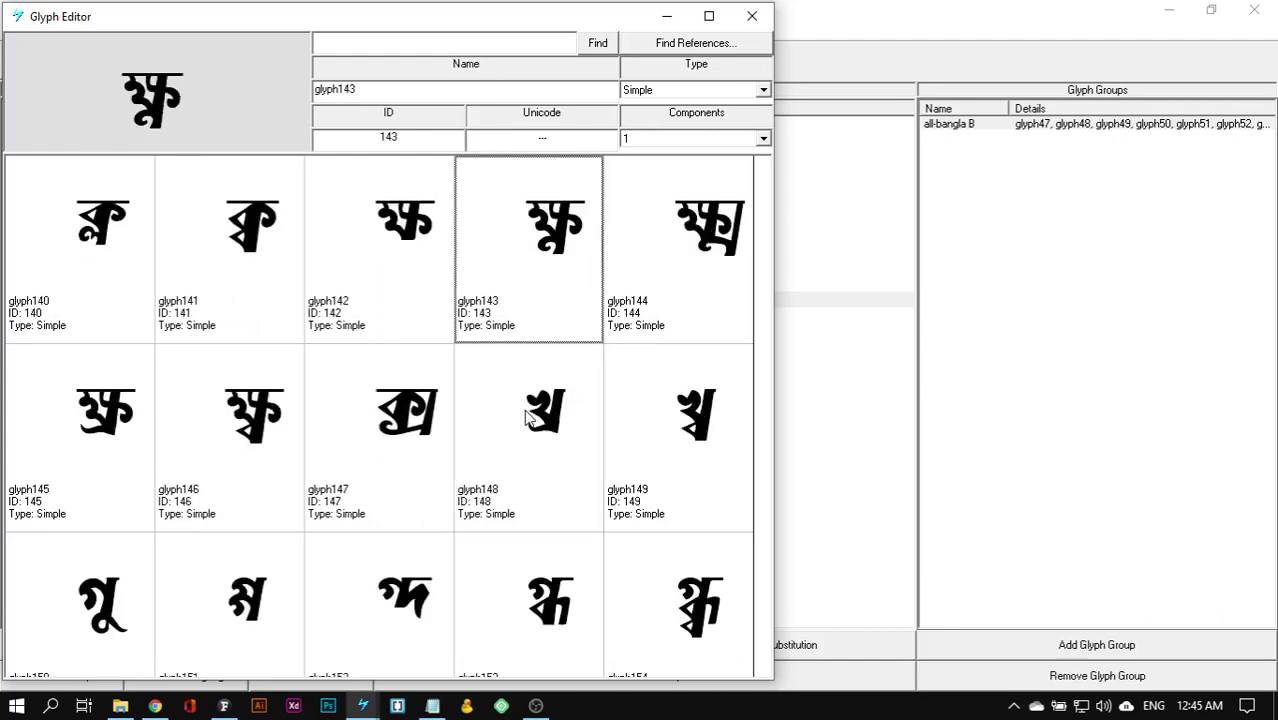
pyautogui.press('Up')
pyautogui.press('Up')
pyautogui.press('Up')
pyautogui.press('Up')
pyautogui.press('Up')
pyautogui.press('Up')
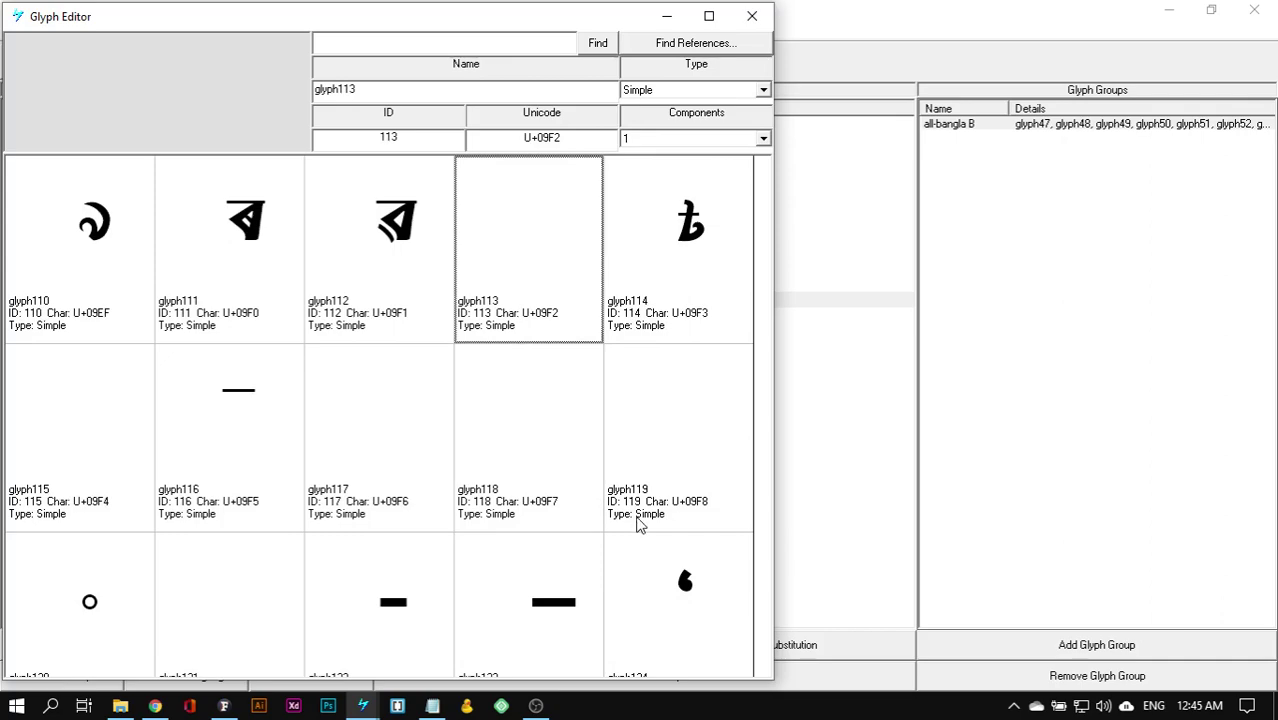
# Step: Widen the Glyph Editor window to fit six glyphs per row and bring it back in front of the project window
pyautogui.moveTo(771, 442); pyautogui.dragTo(852, 425)
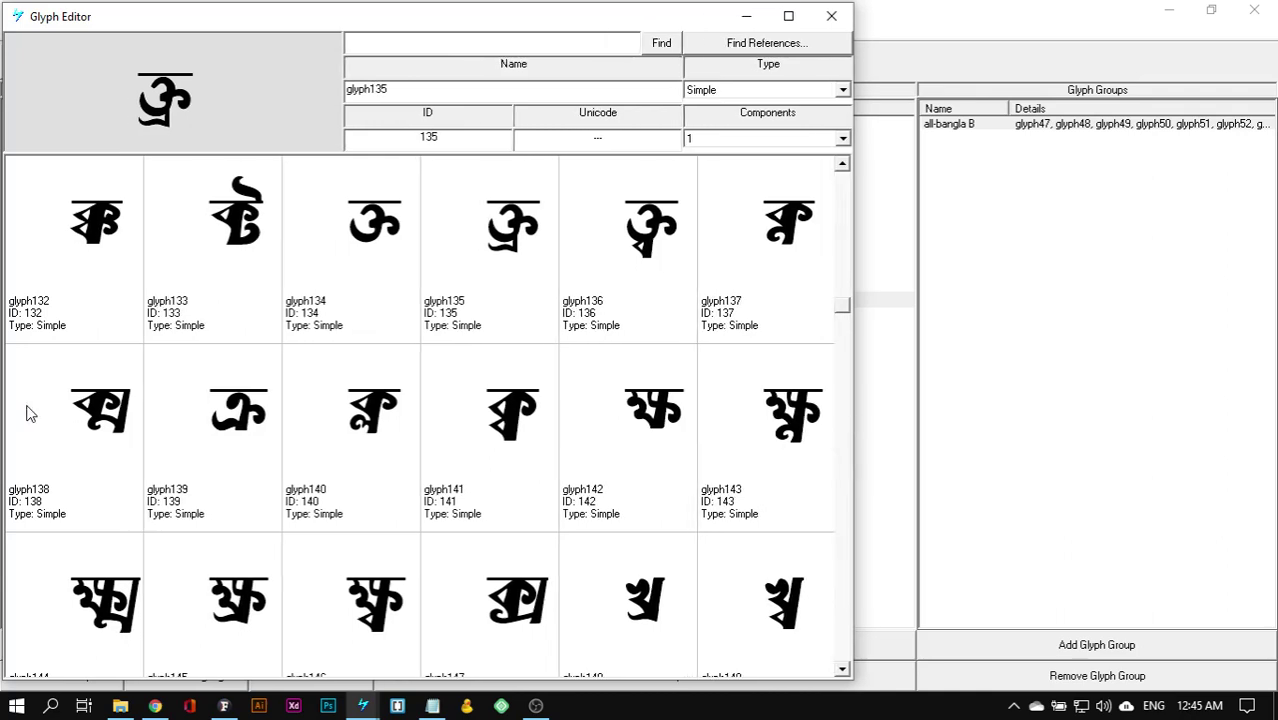
pyautogui.moveTo(6, 408)
pyautogui.mouseDown()
pyautogui.moveTo(150, 412)
pyautogui.moveTo(2, 410)
pyautogui.mouseUp()
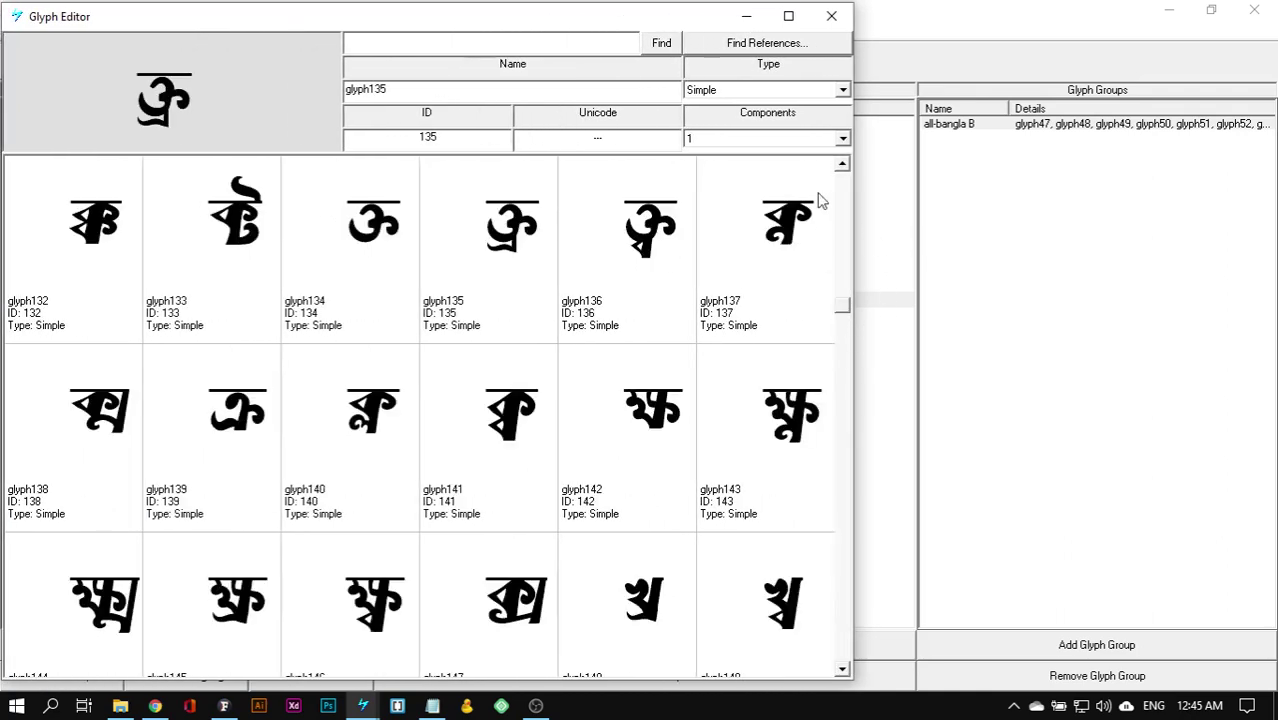
pyautogui.click(985, 43)
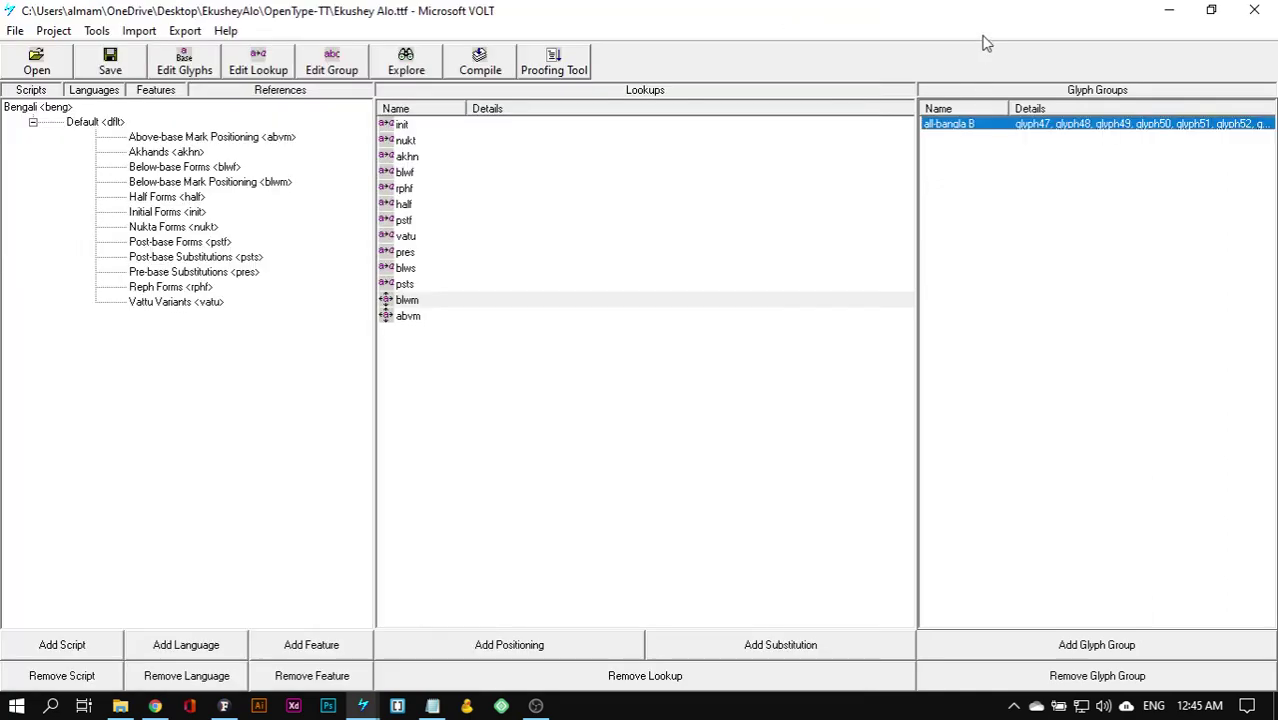
pyautogui.click(363, 706)
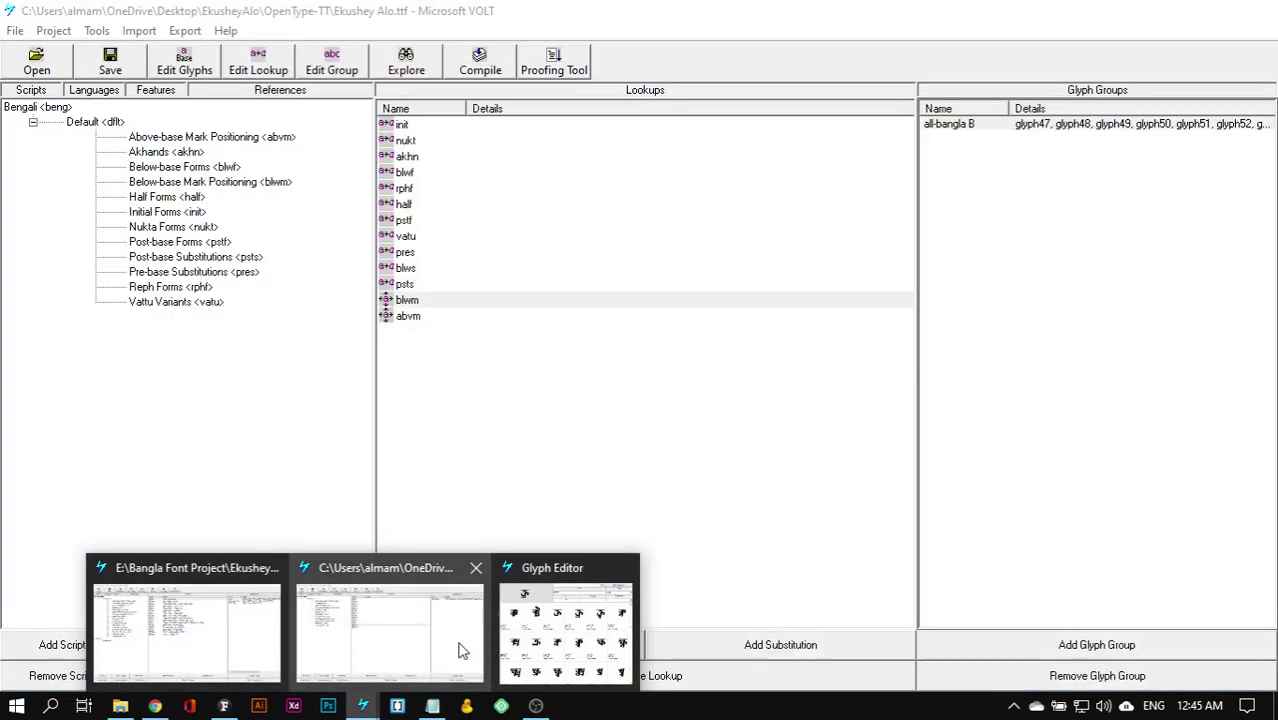
pyautogui.click(461, 650)
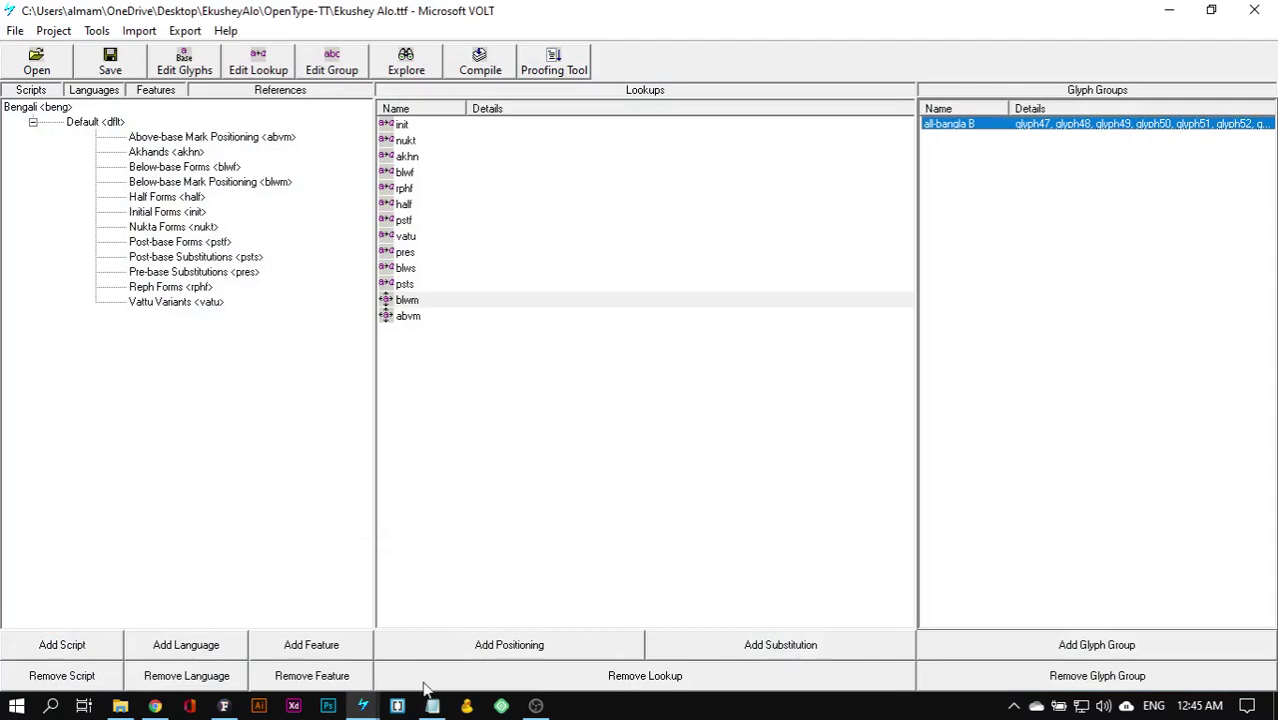
pyautogui.click(365, 705)
pyautogui.click(560, 652)
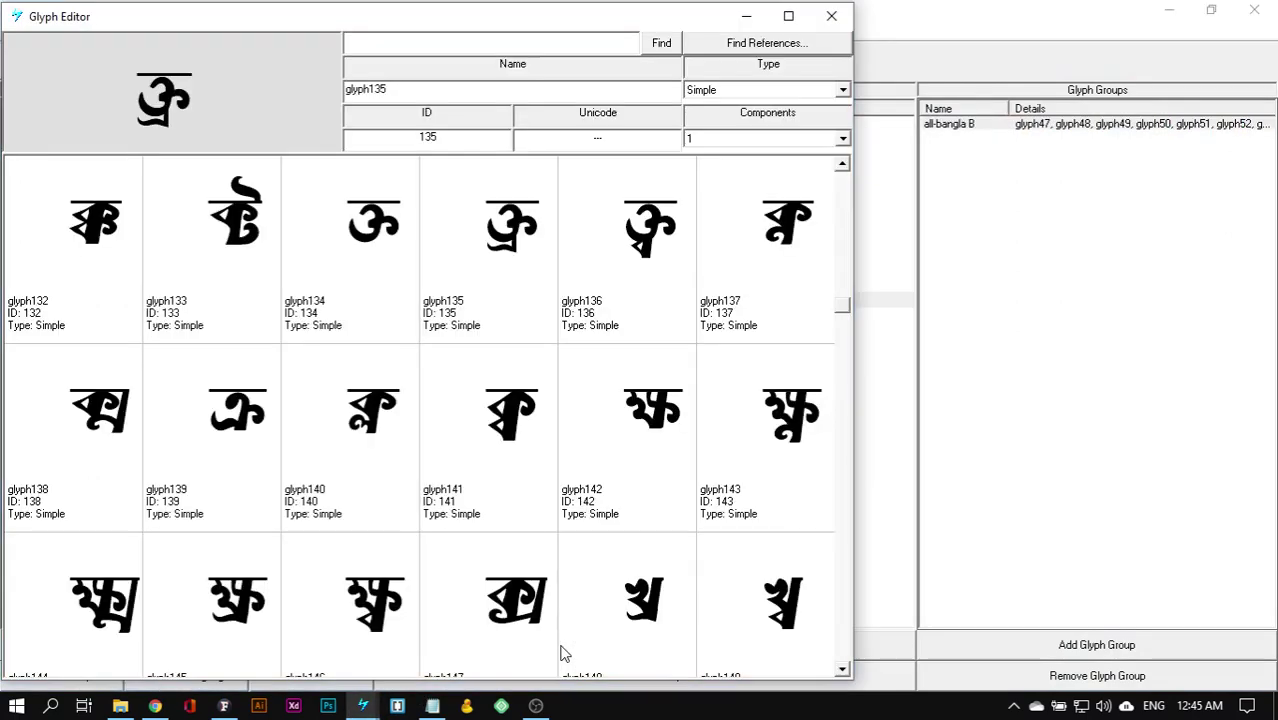
# Step: Add a new glyph group named jukto-b for the conjunct glyphs
pyautogui.click(1093, 654)
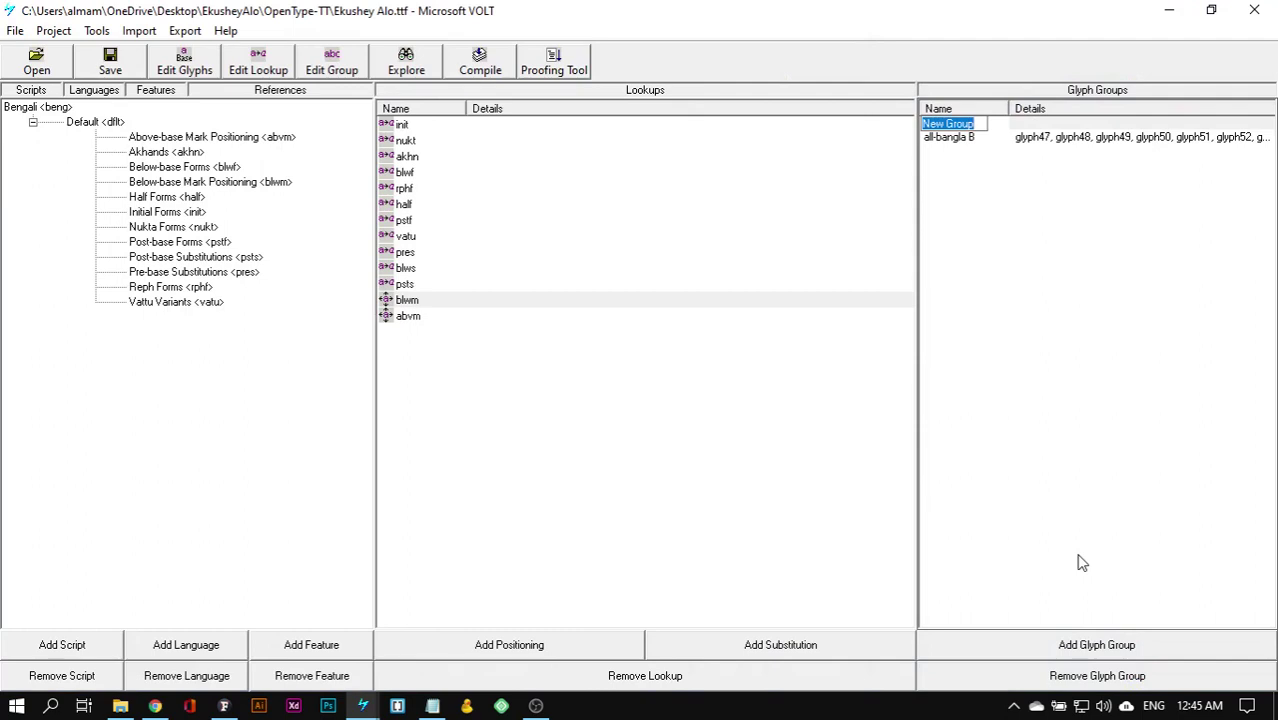
pyautogui.press('BackSpace')
pyautogui.write('jukto')
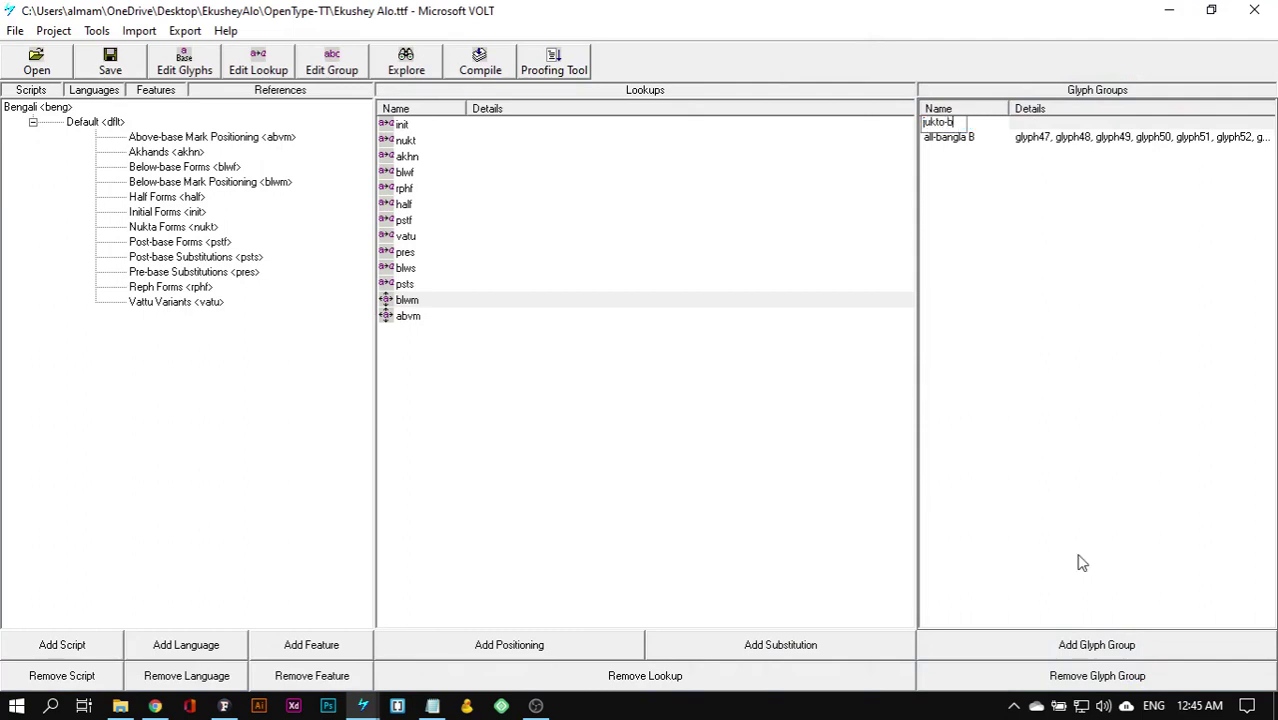
pyautogui.write('-b')
pyautogui.press('Return')
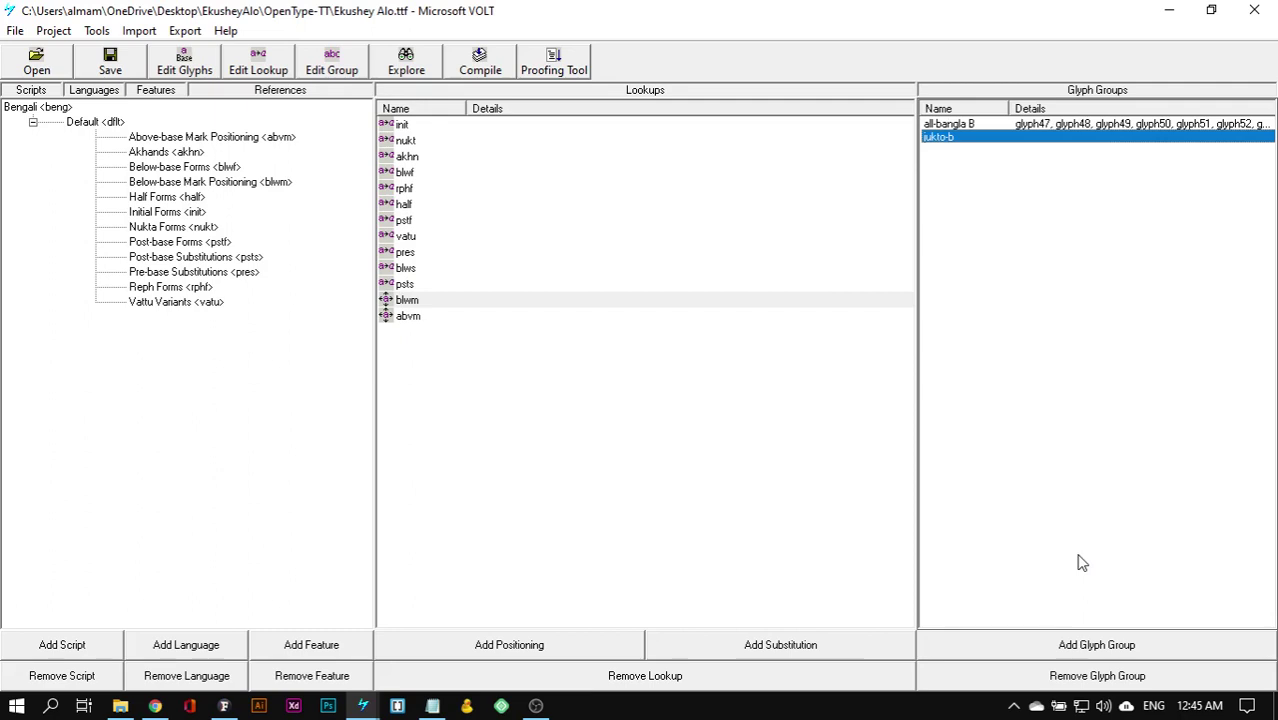
pyautogui.click(435, 705)
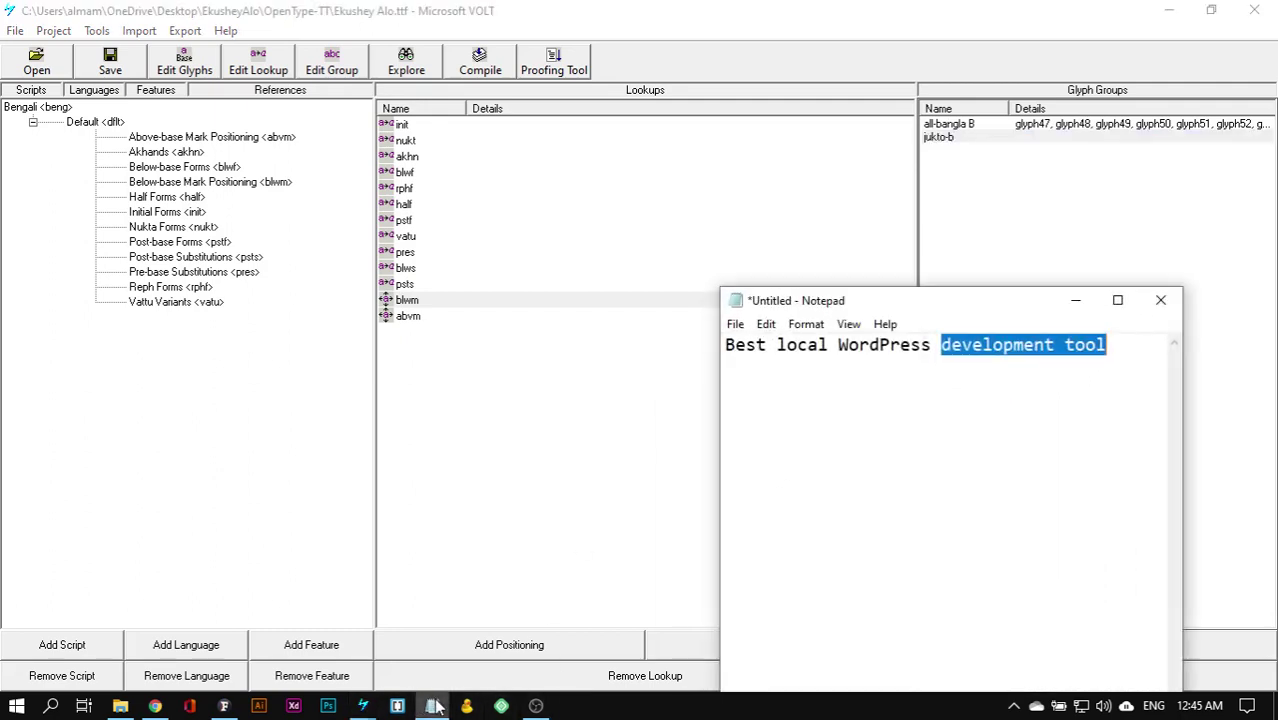
pyautogui.click(1081, 306)
# Step: Open the jukto-b group for editing and place its window beside the Glyph Editor
pyautogui.moveTo(366, 707)
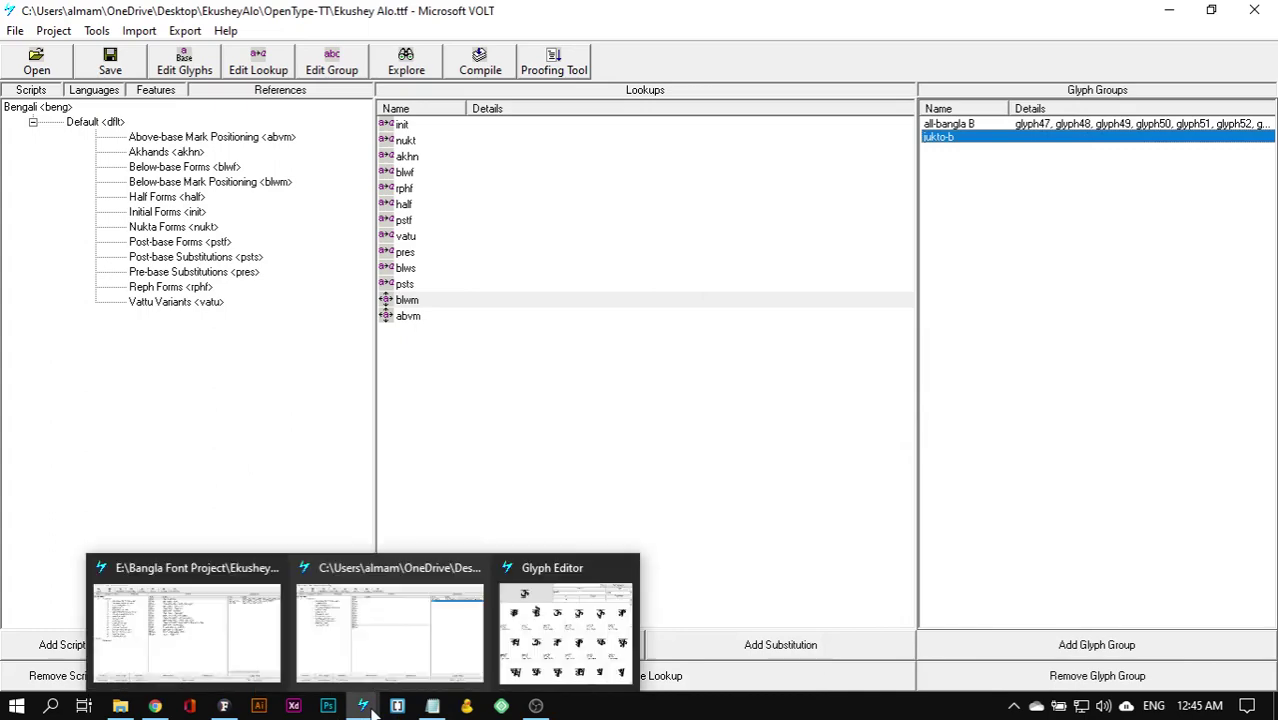
pyautogui.moveTo(514, 652)
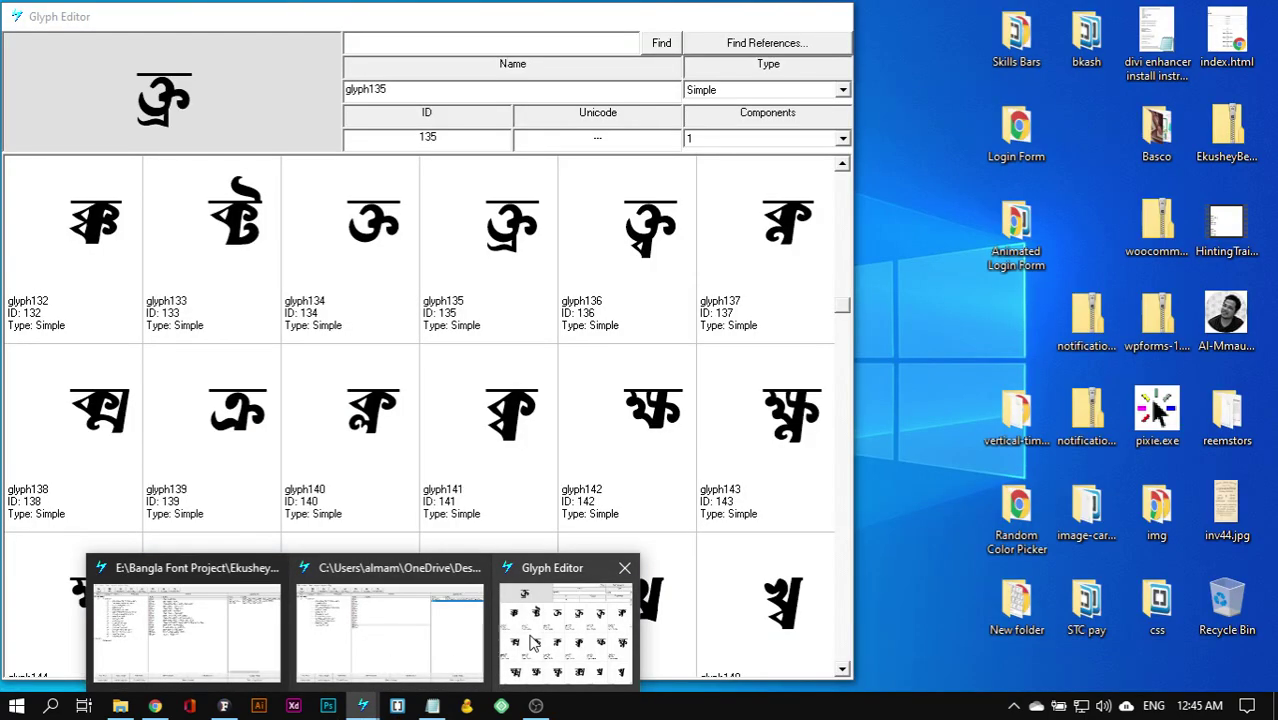
pyautogui.click(532, 642)
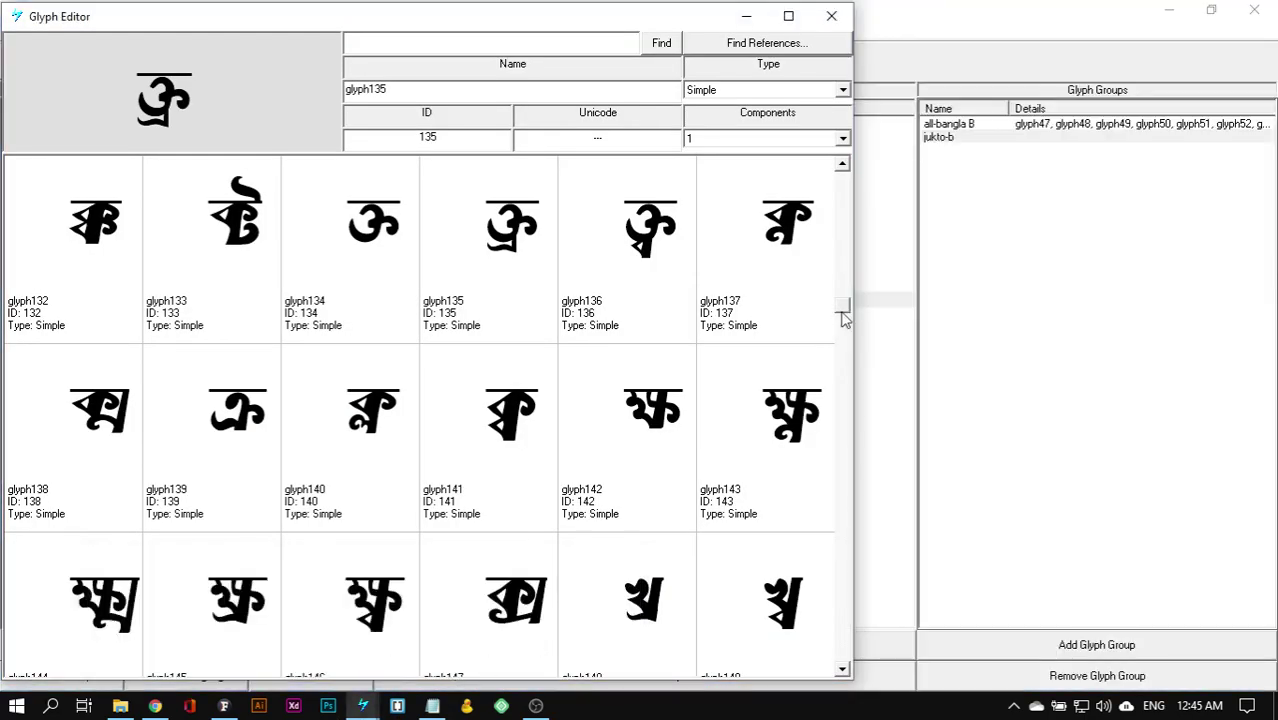
pyautogui.click(940, 140)
pyautogui.doubleClick(940, 140)
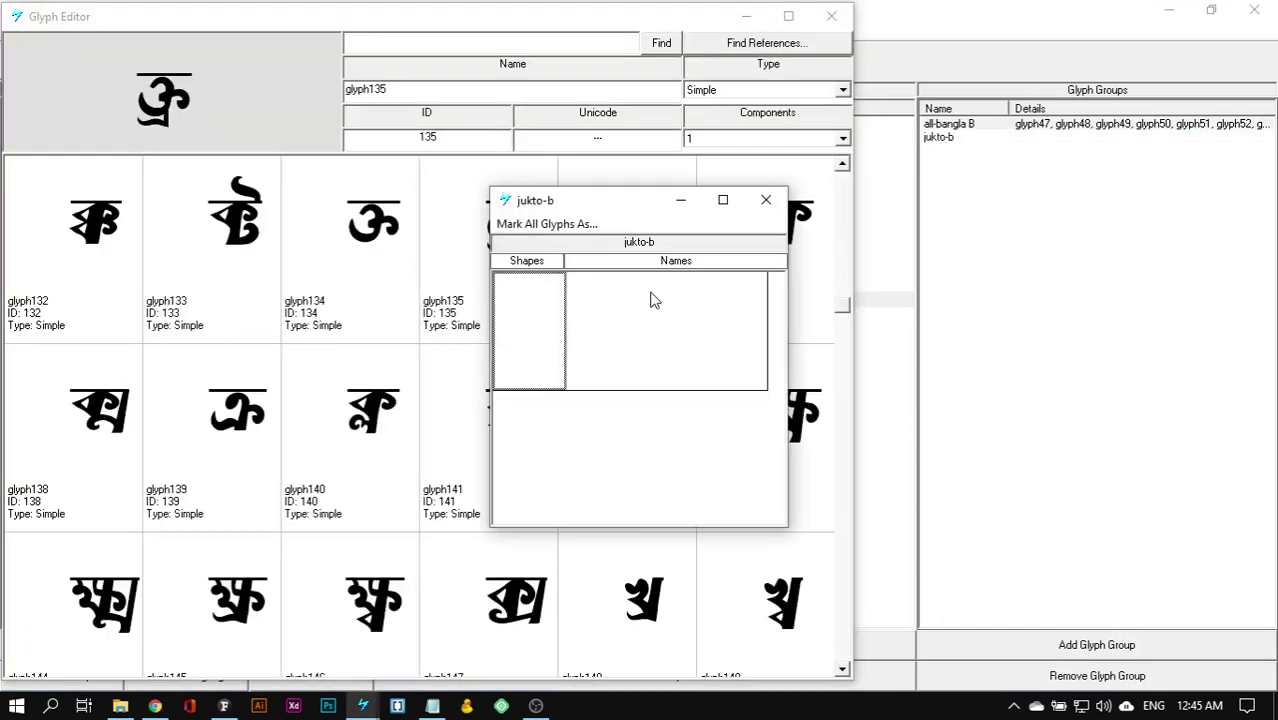
pyautogui.moveTo(596, 205); pyautogui.dragTo(997, 182)
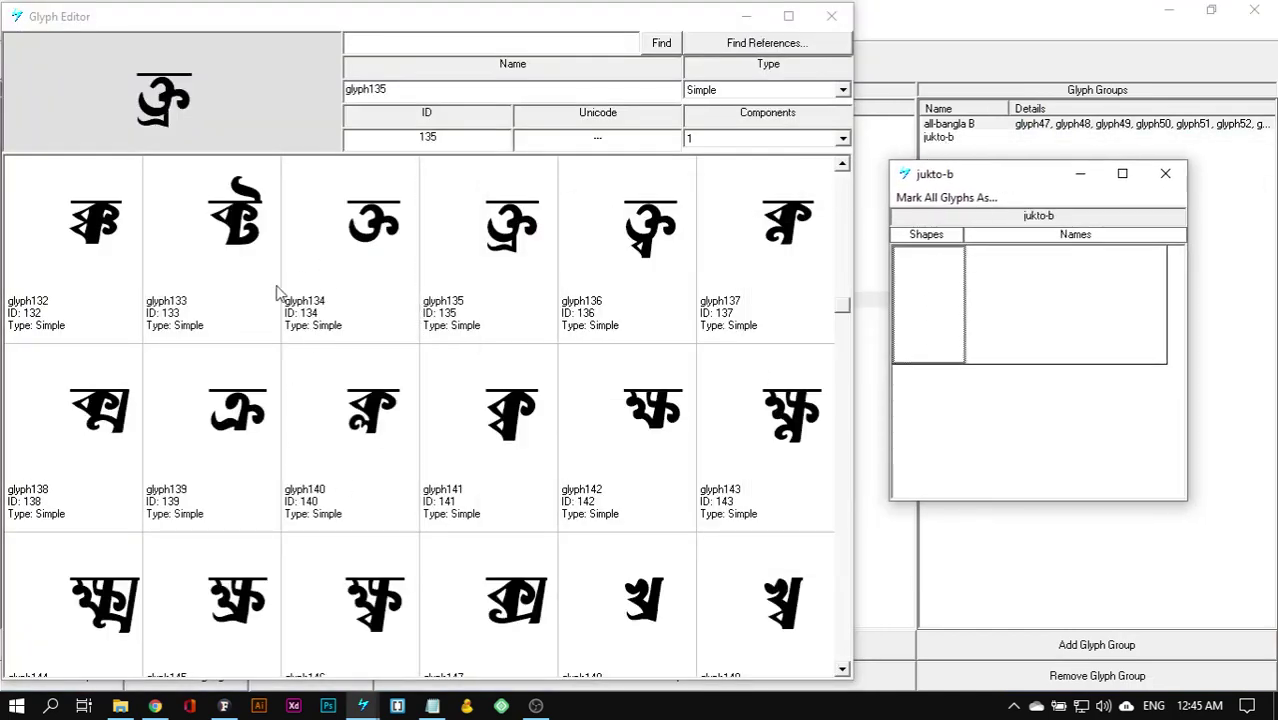
# Step: Add the conjuncts glyph132 and glyph133 to the jukto-b group, each on its own row
pyautogui.click(105, 238)
pyautogui.moveTo(113, 226); pyautogui.dragTo(1018, 296)
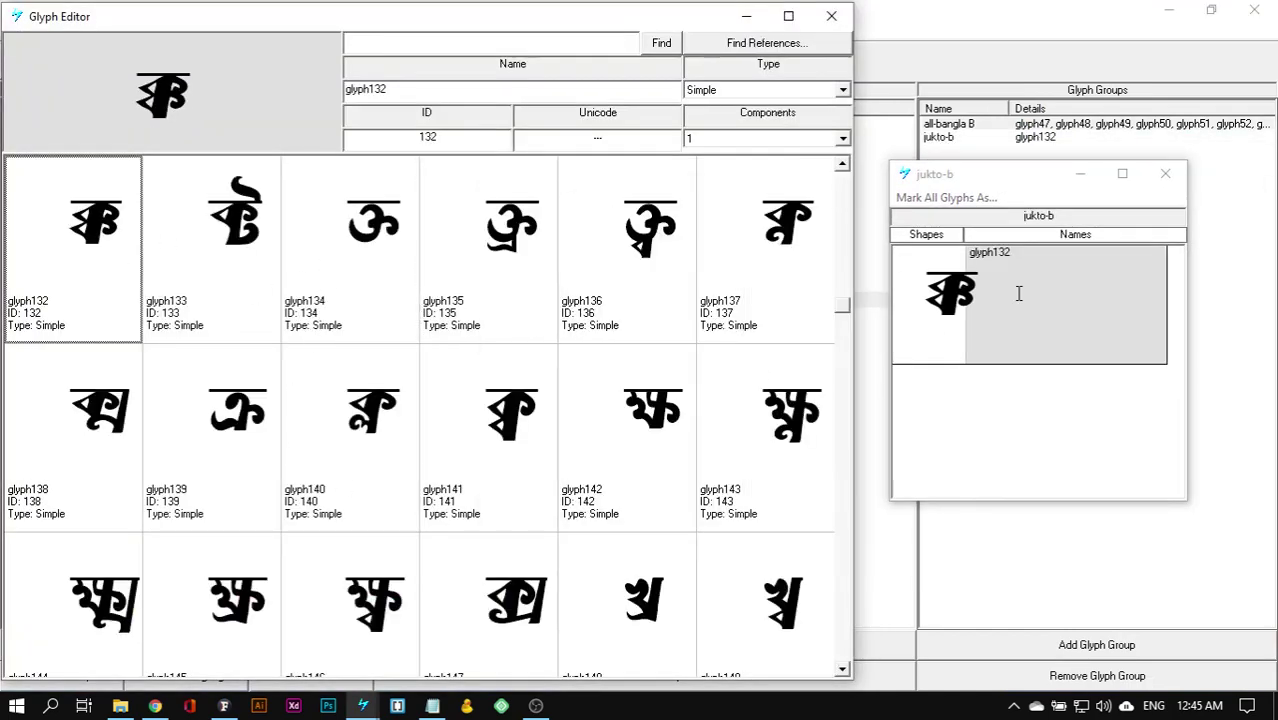
pyautogui.moveTo(255, 237); pyautogui.dragTo(1029, 318)
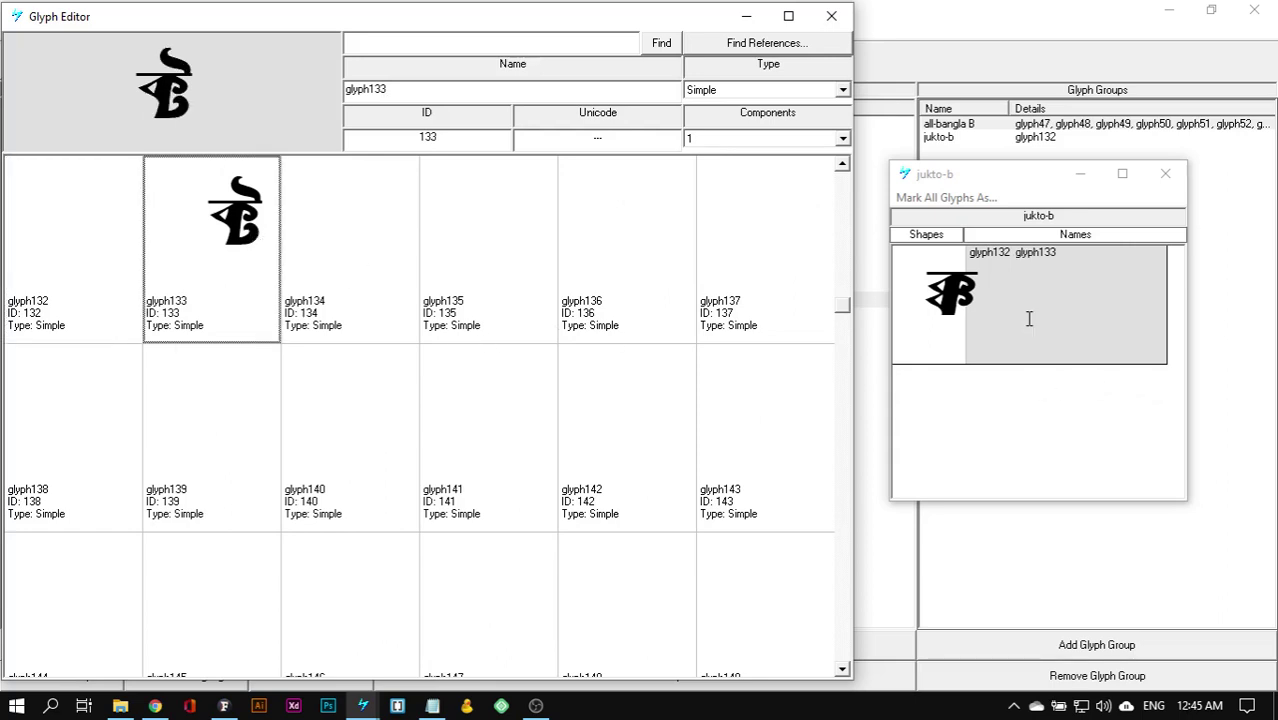
pyautogui.moveTo(1011, 253); pyautogui.dragTo(1088, 283)
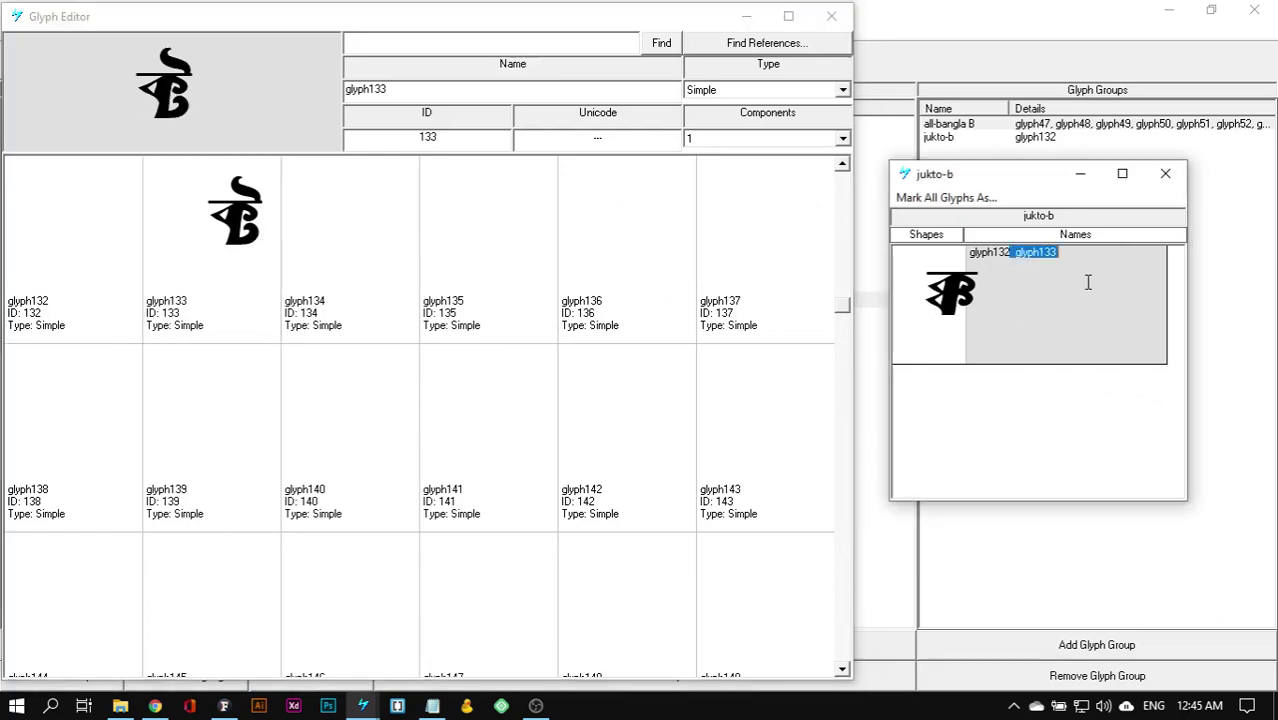
pyautogui.press('Delete')
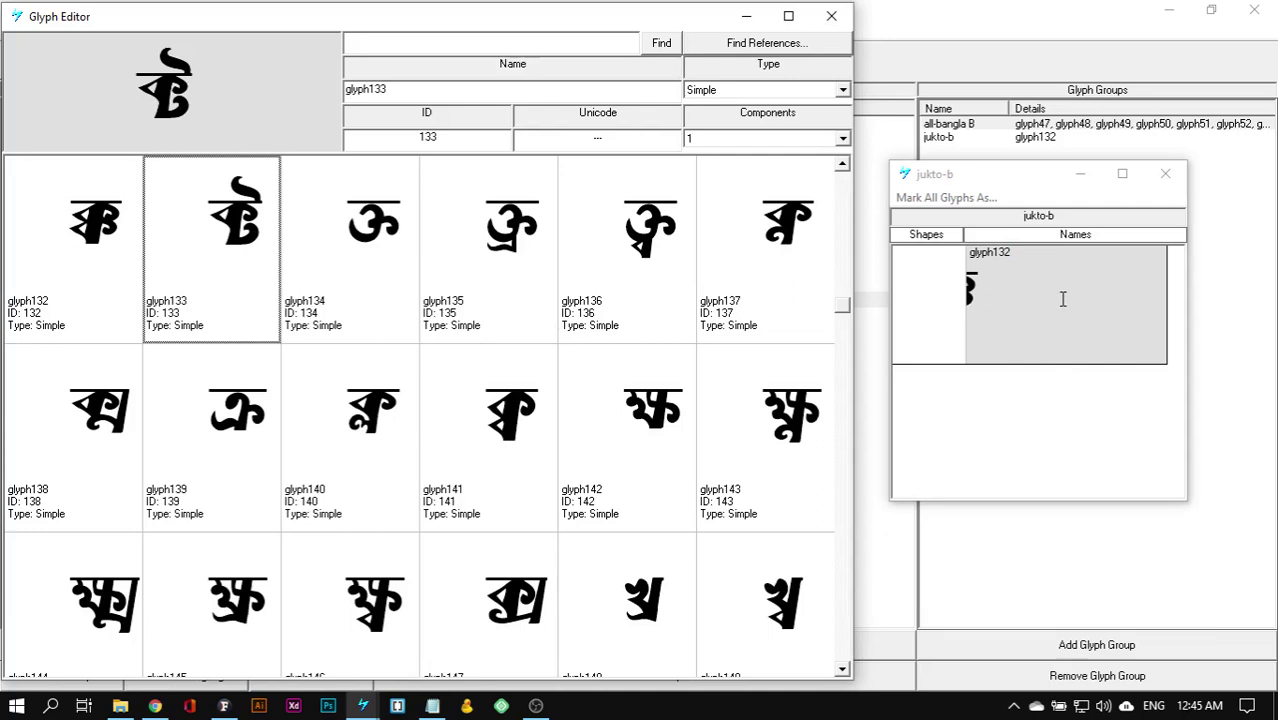
pyautogui.click(1059, 279)
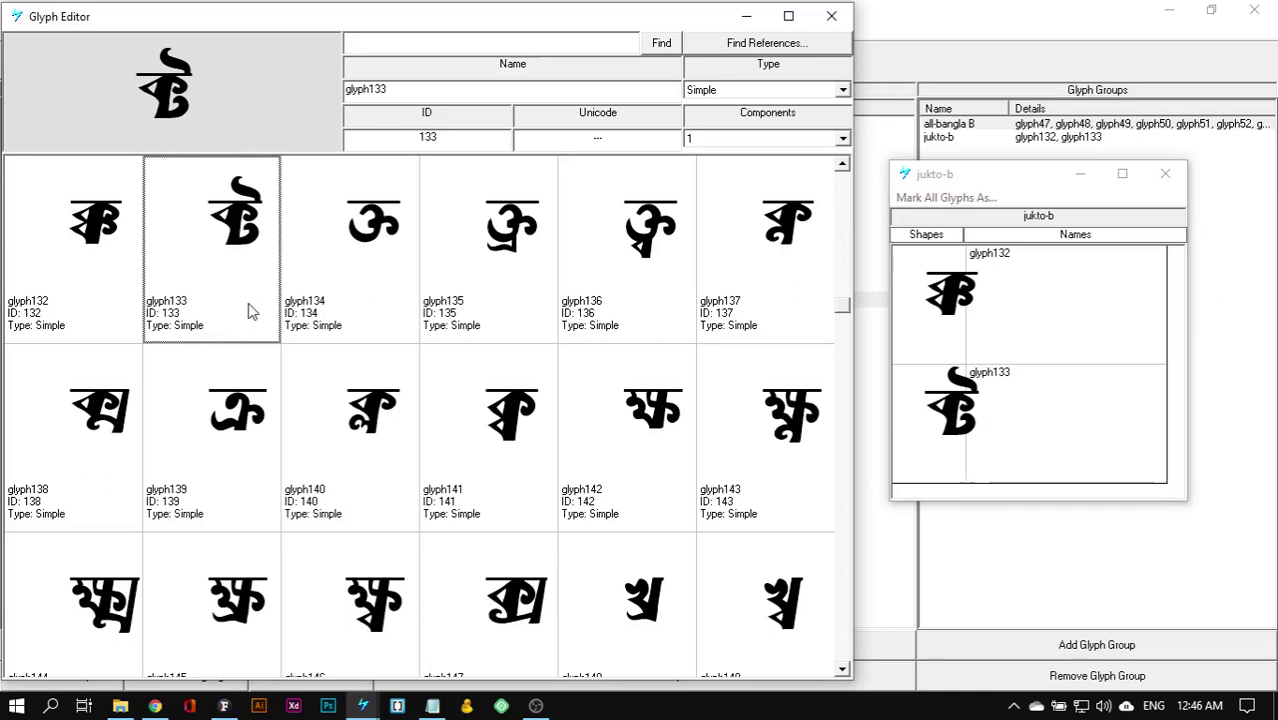
pyautogui.click(456, 228)
pyautogui.click(389, 238)
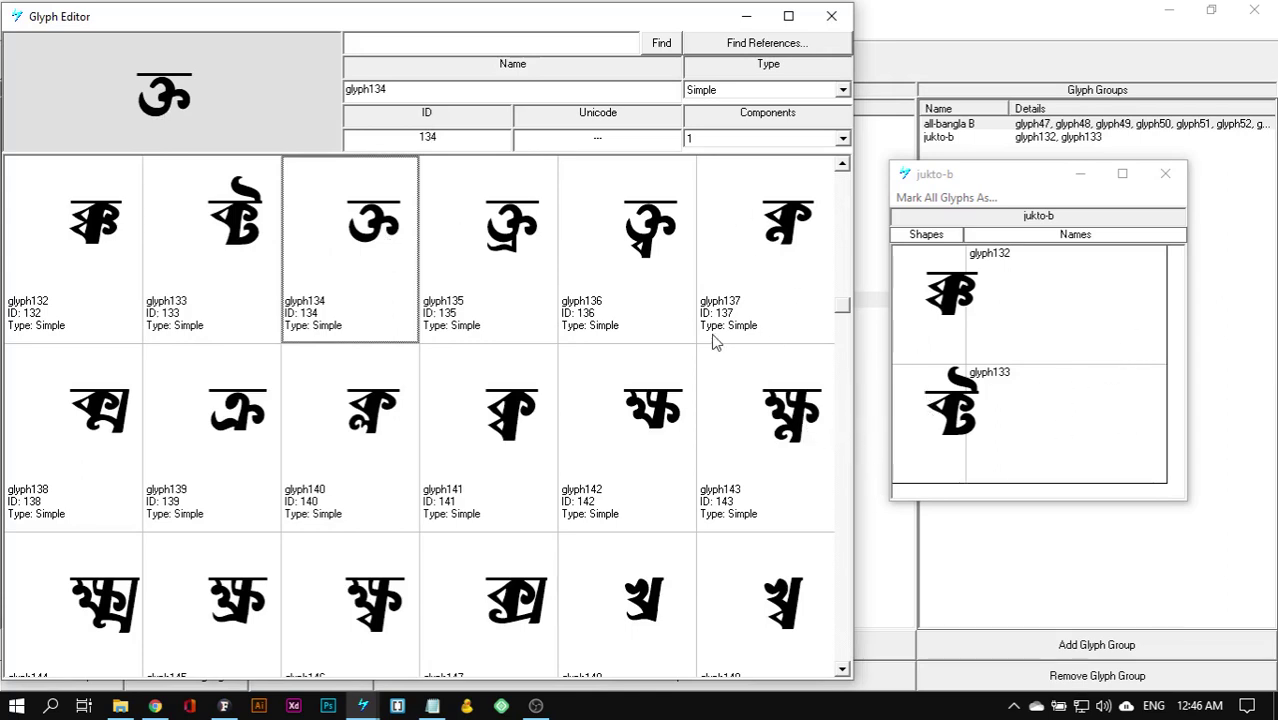
pyautogui.click(536, 705)
pyautogui.click(534, 705)
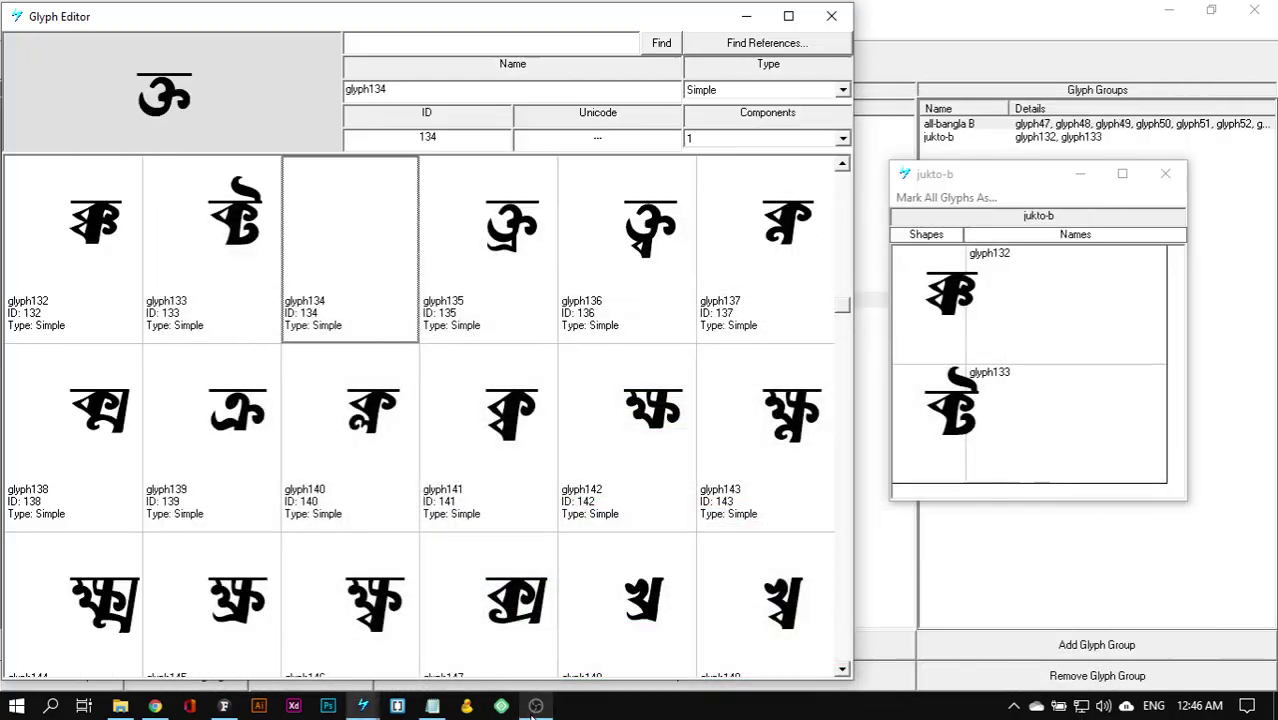
pyautogui.click(925, 20)
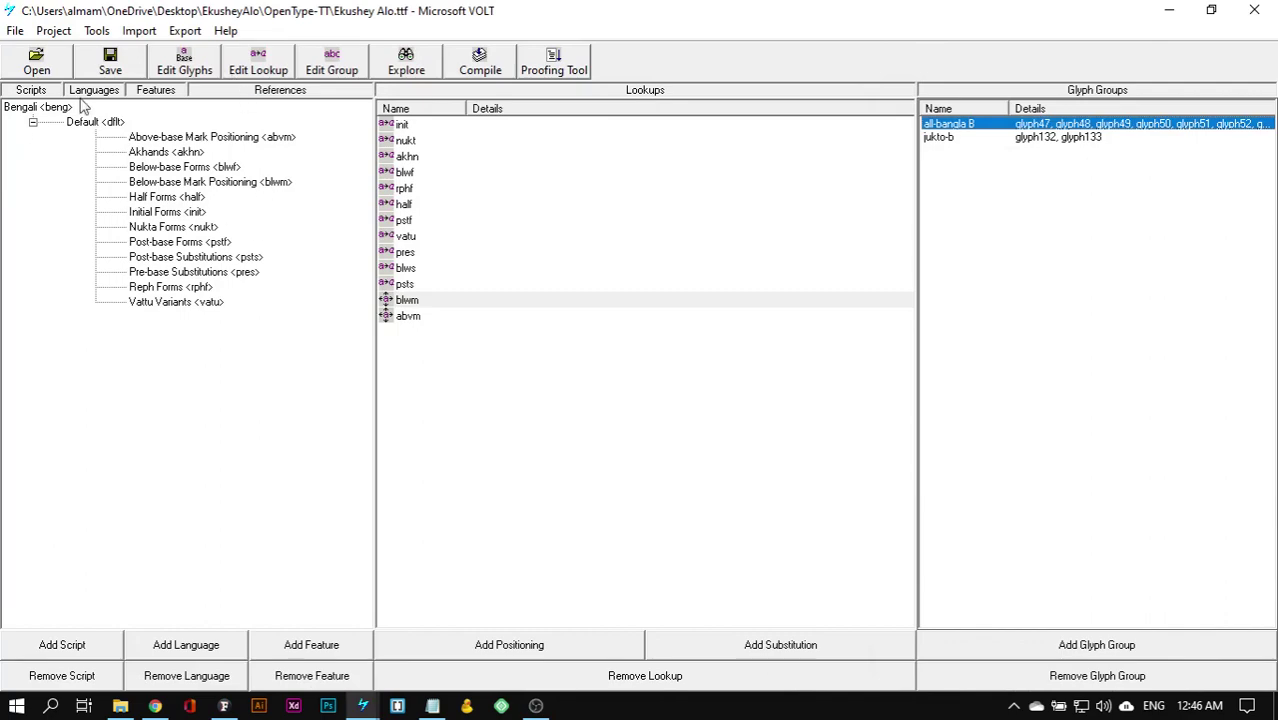
pyautogui.click(536, 706)
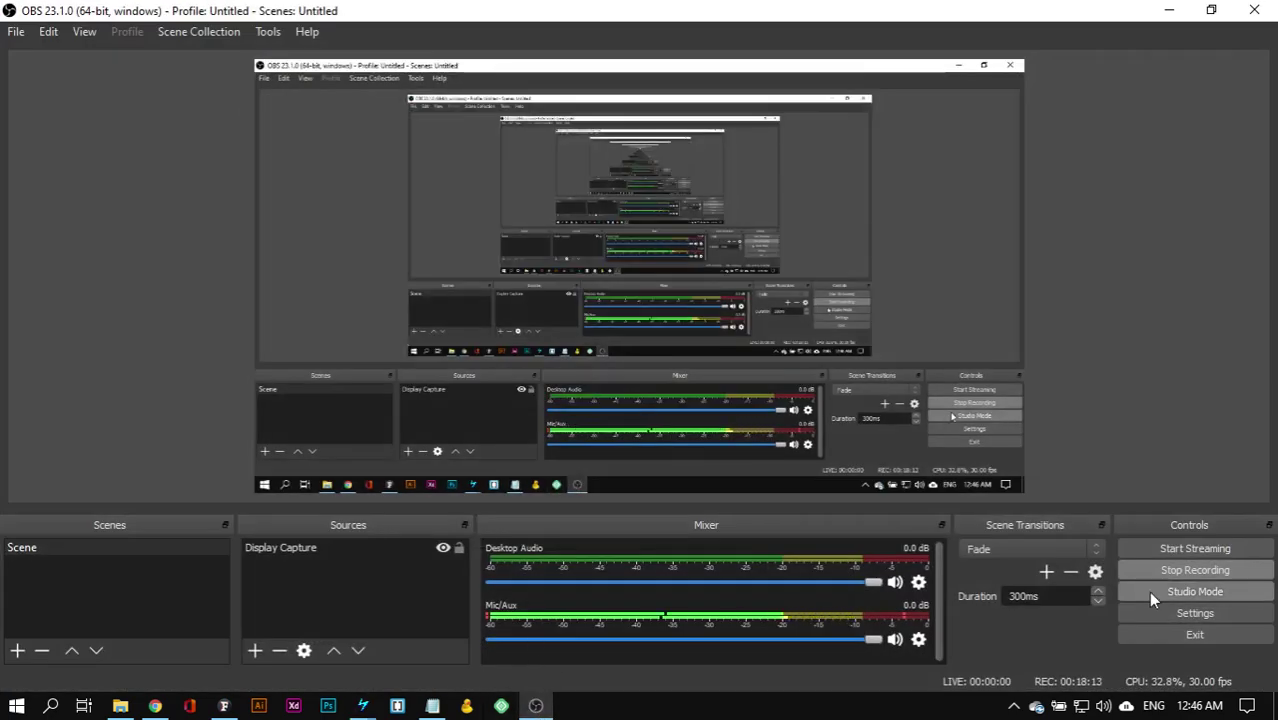